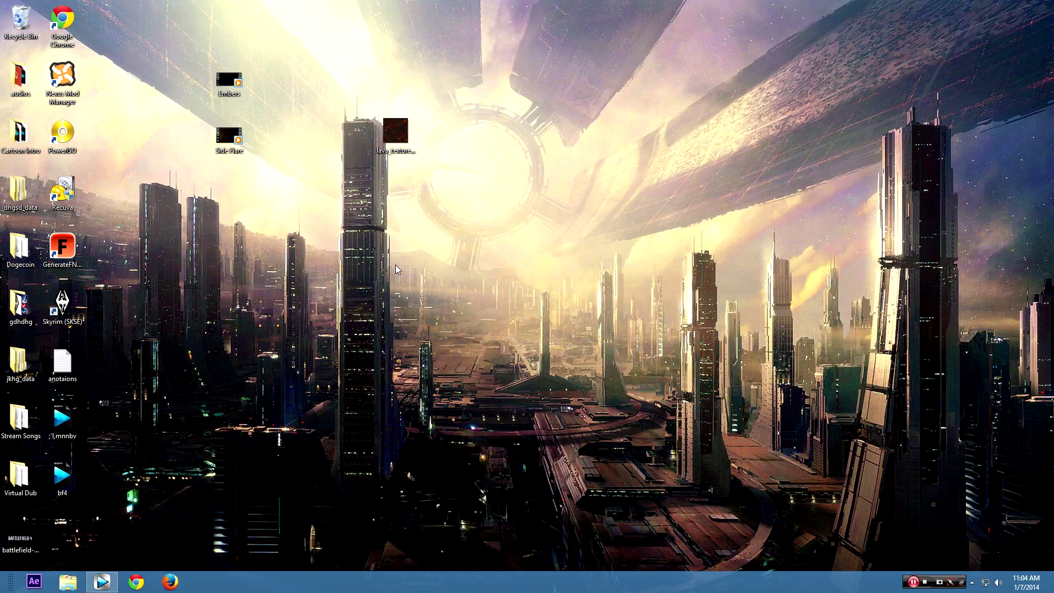
- Switch to Vegas Pro, narrow the file browser area slightly, and insert an empty video track in the timeline
click(108, 576)
drag(385, 106, 384, 2)
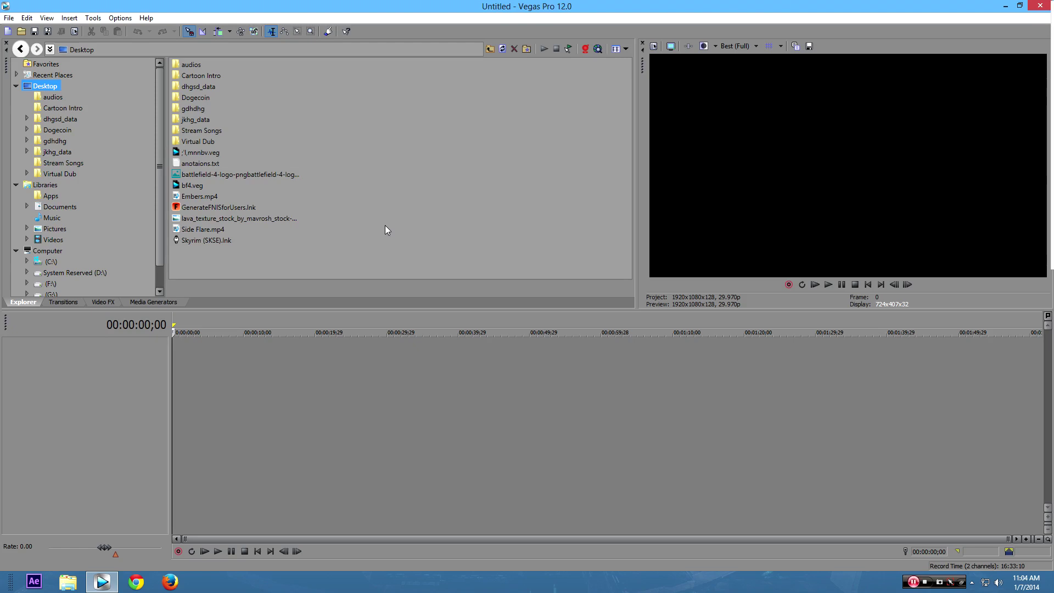
drag(637, 154, 621, 155)
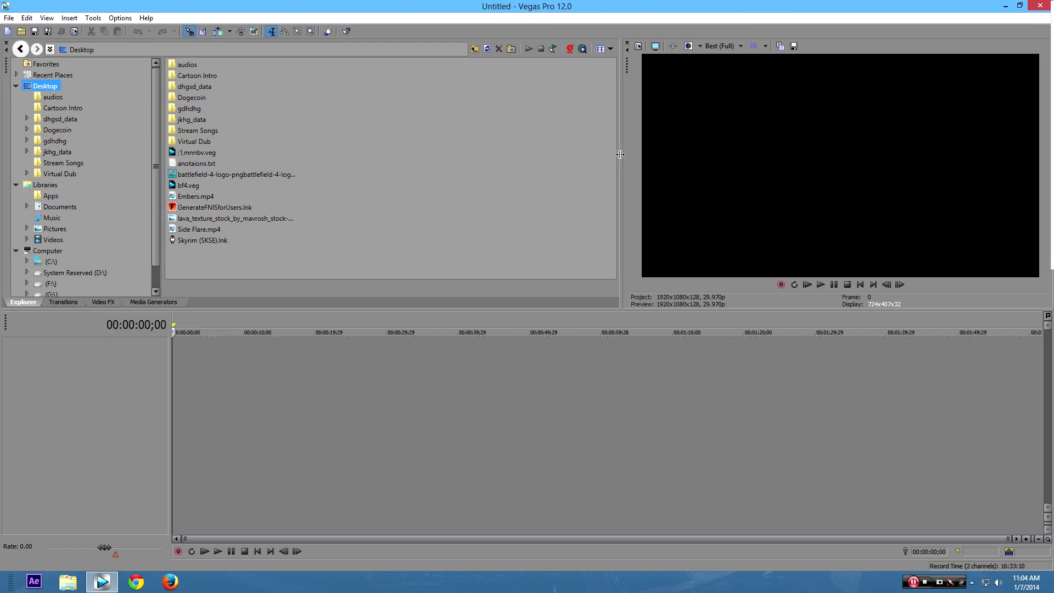
right_click(249, 404)
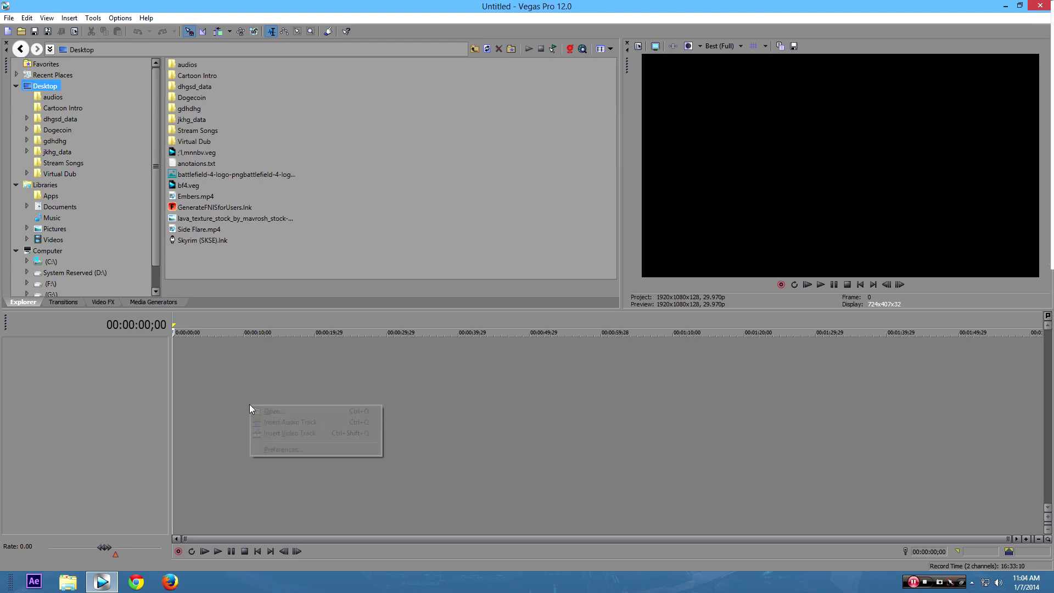
click(314, 434)
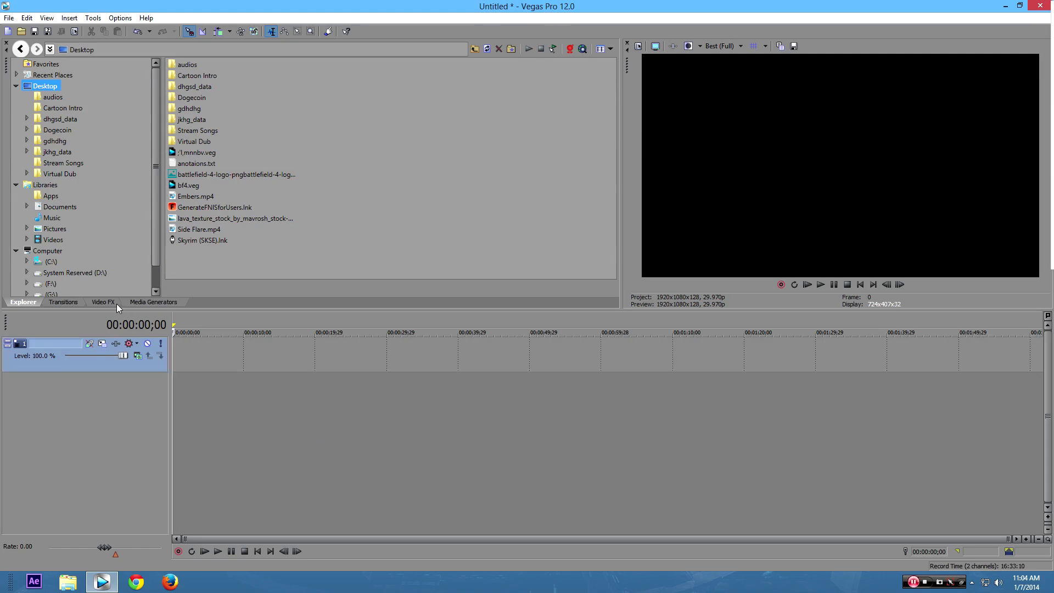
- Add the Plasma preset of the Noise Texture generator to the video track at the start of the timeline
click(142, 302)
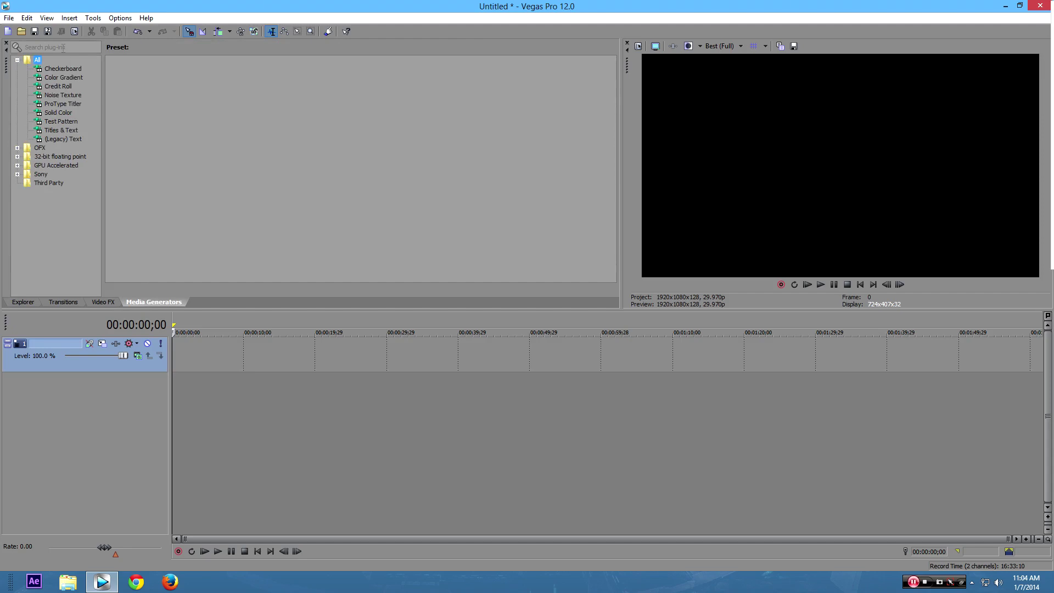
click(64, 95)
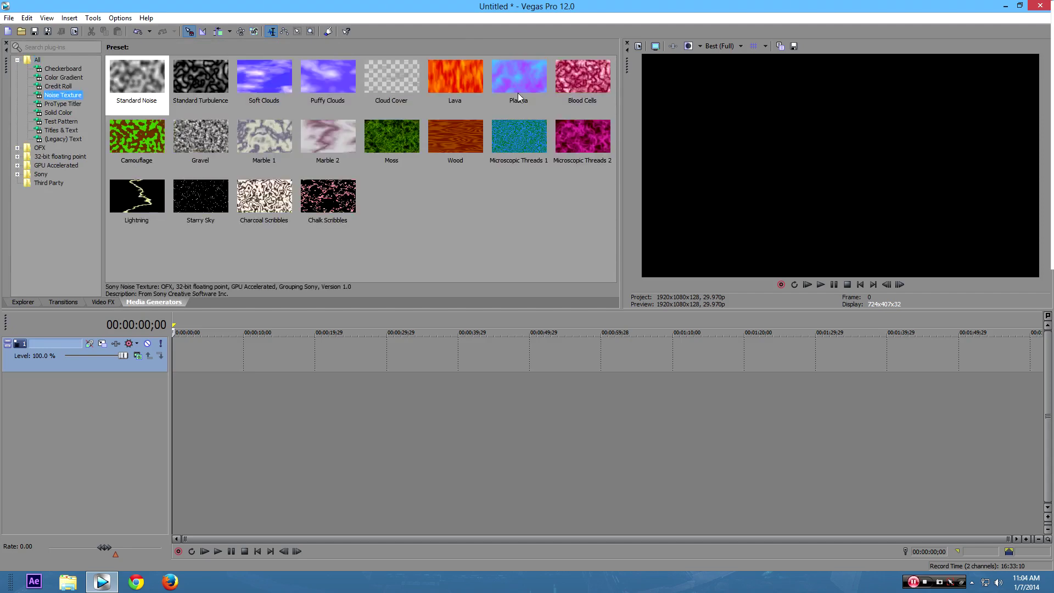
drag(518, 93, 55, 350)
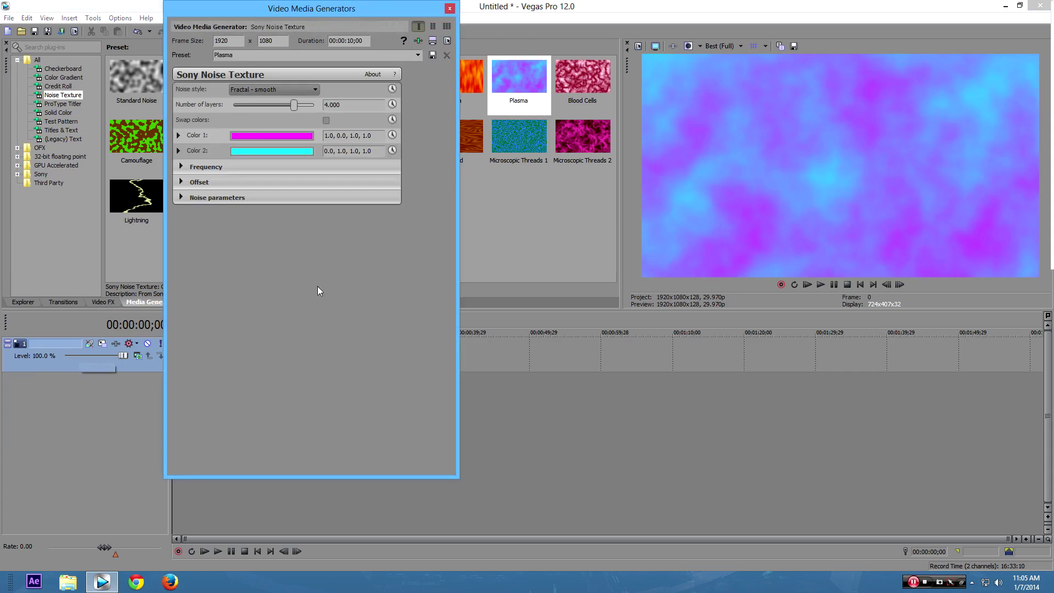
- Make Color 1 of the noise texture fully transparent by lowering its alpha to 0.0
click(263, 135)
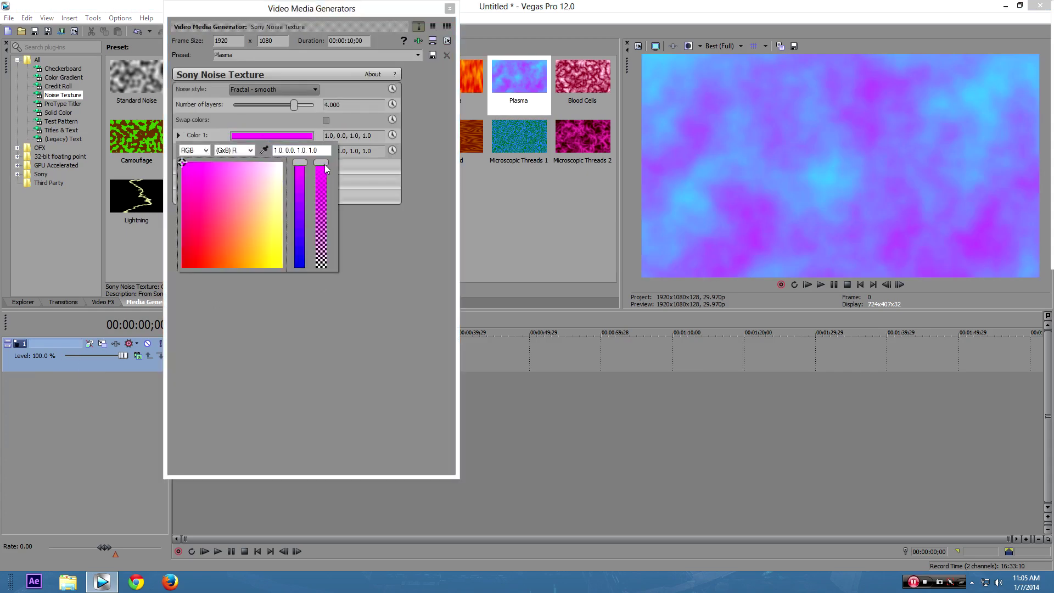
drag(325, 164, 338, 330)
click(343, 342)
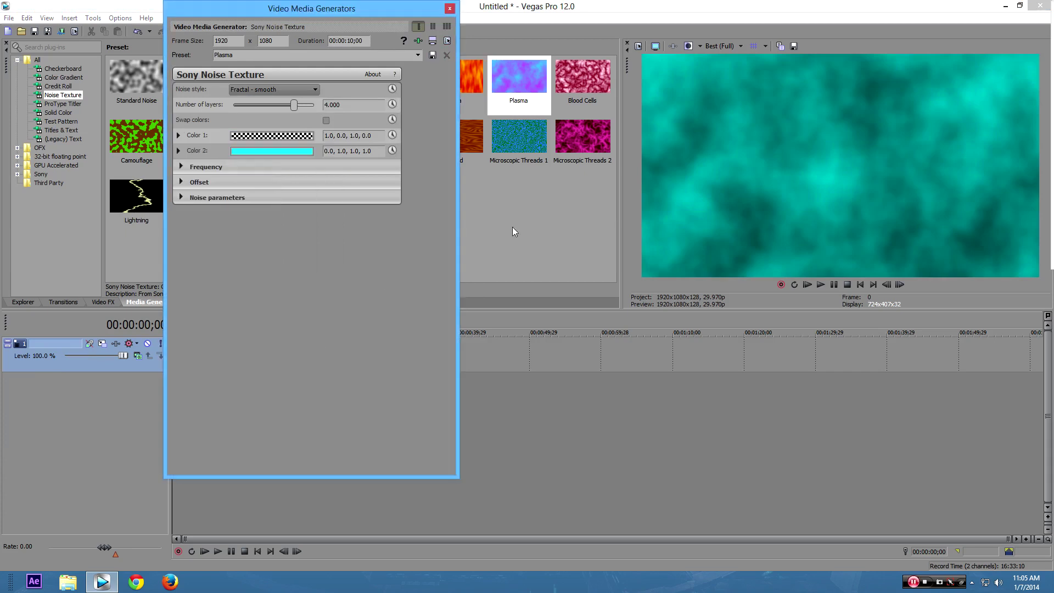
- Set Color 2 of the noise texture to a burnt orange of 0.77, 0.35, 0.09, 1.0
click(281, 149)
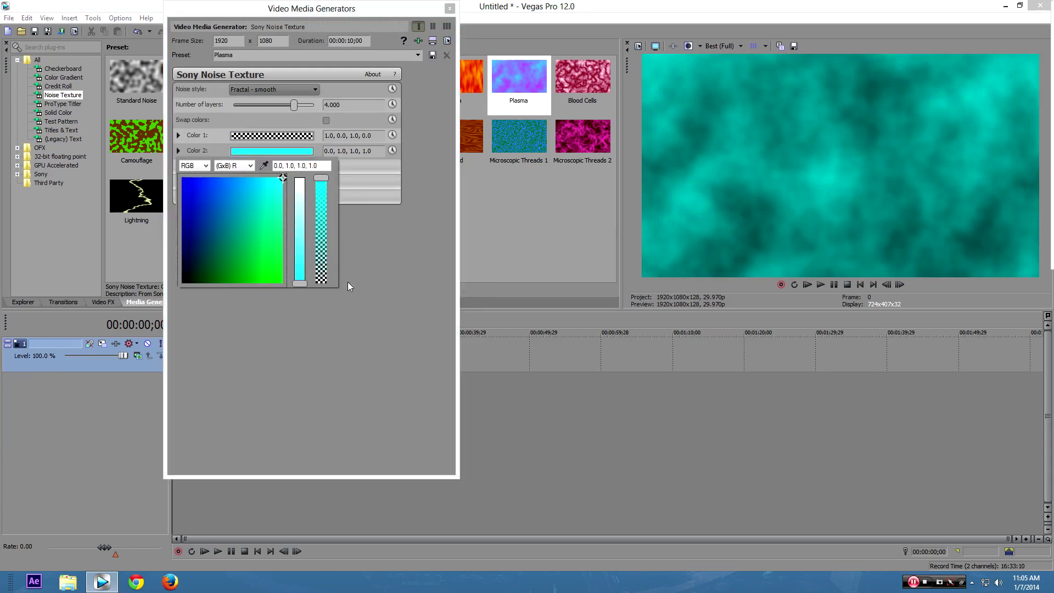
drag(294, 249, 304, 216)
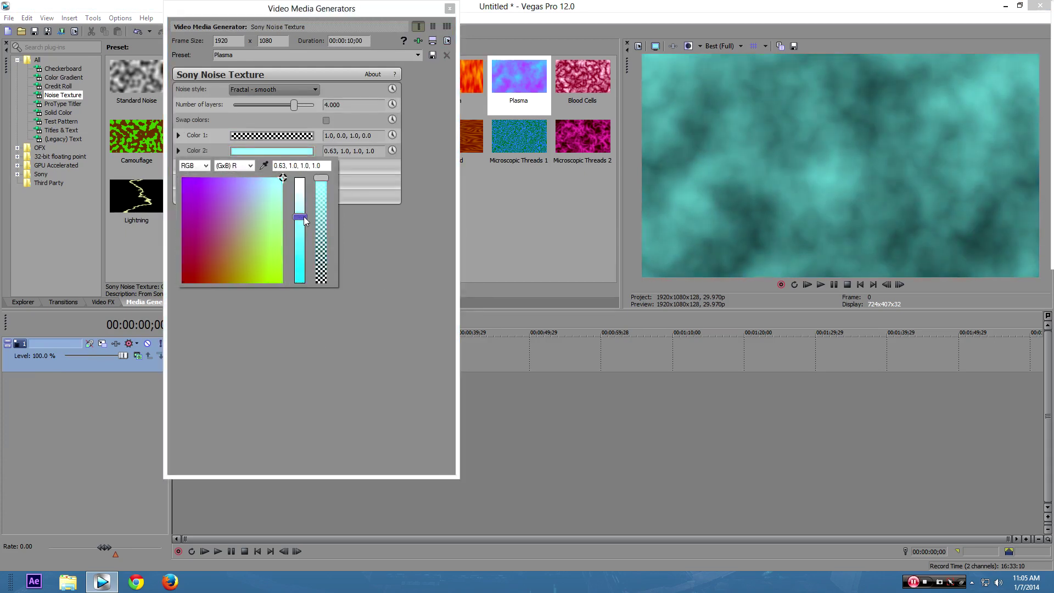
click(218, 274)
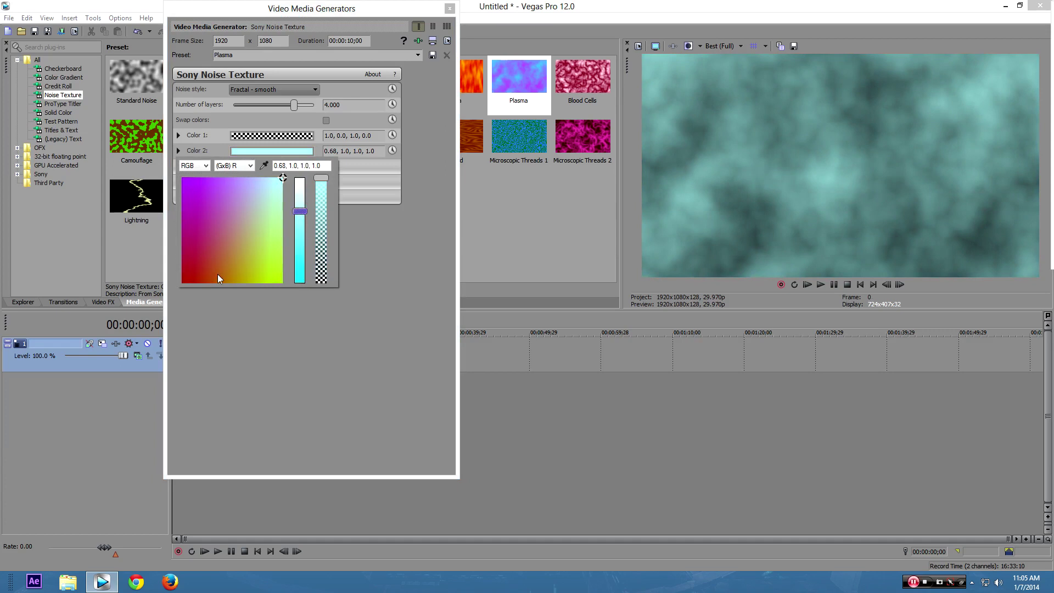
drag(300, 212, 301, 205)
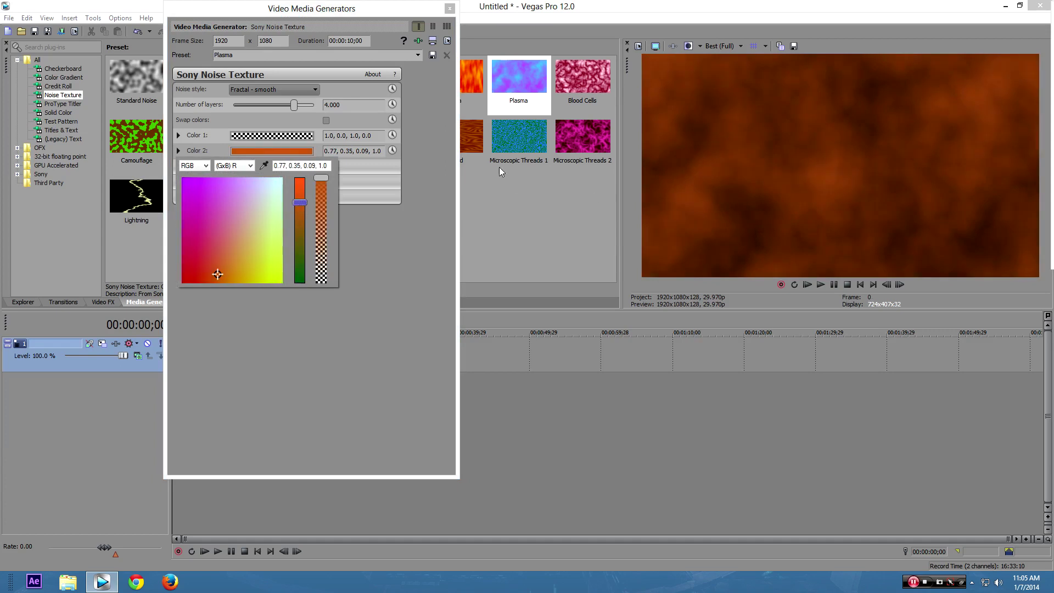
click(336, 350)
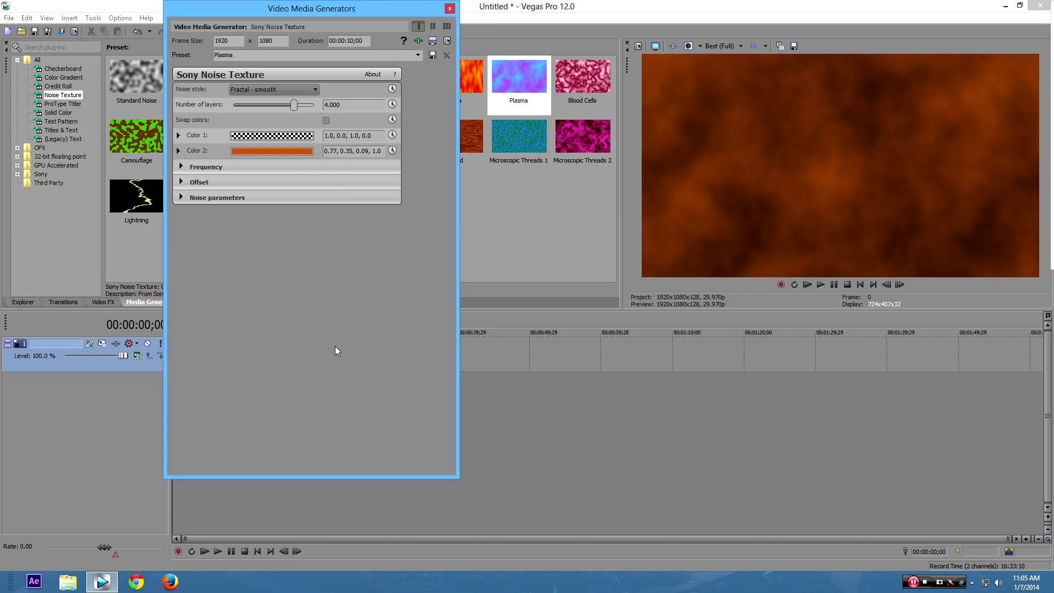
- Animate the noise texture's offset Progress (in degrees) from 0 at the start to 10 at 00:00:10;00, then close the generator settings
click(181, 198)
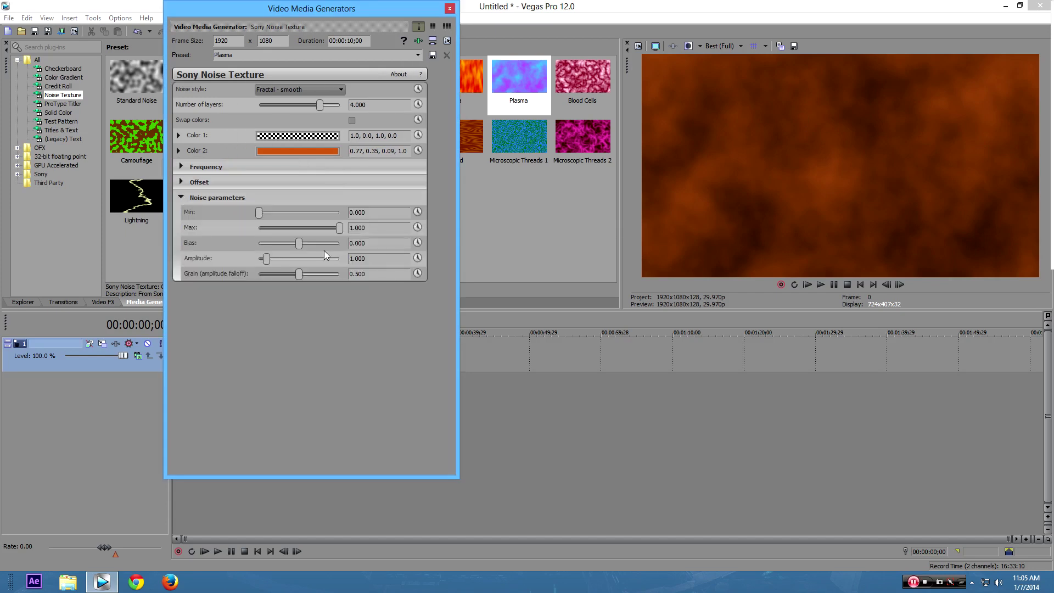
click(181, 197)
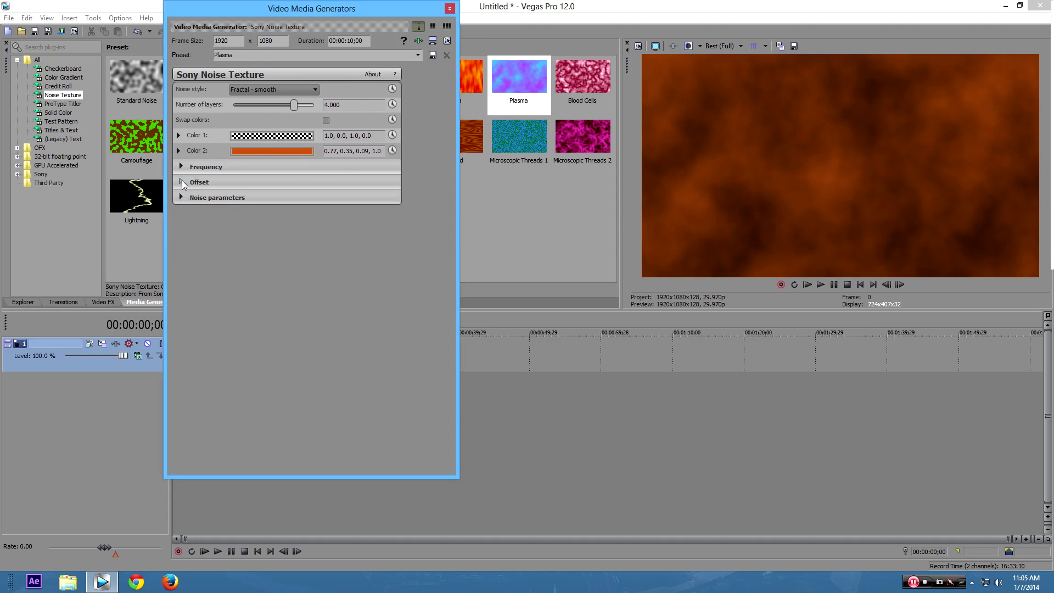
click(182, 181)
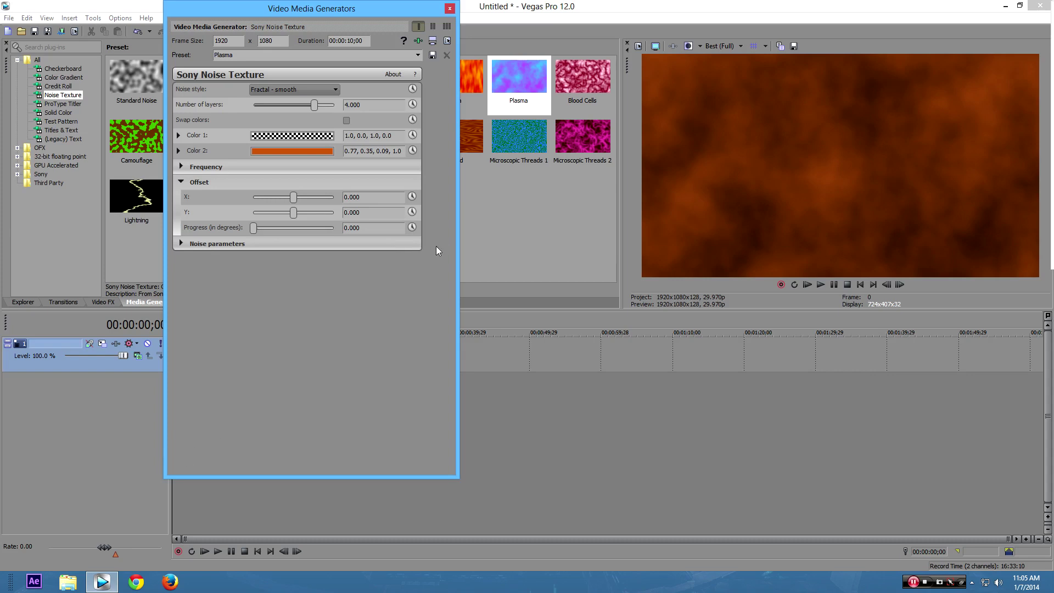
click(412, 228)
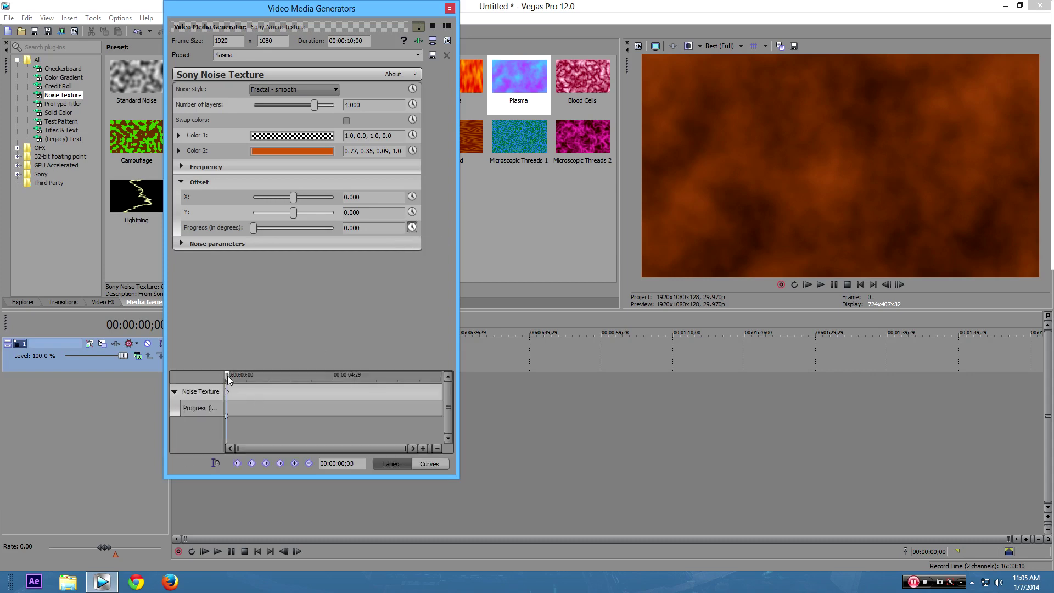
drag(226, 375, 571, 373)
drag(253, 228, 452, 225)
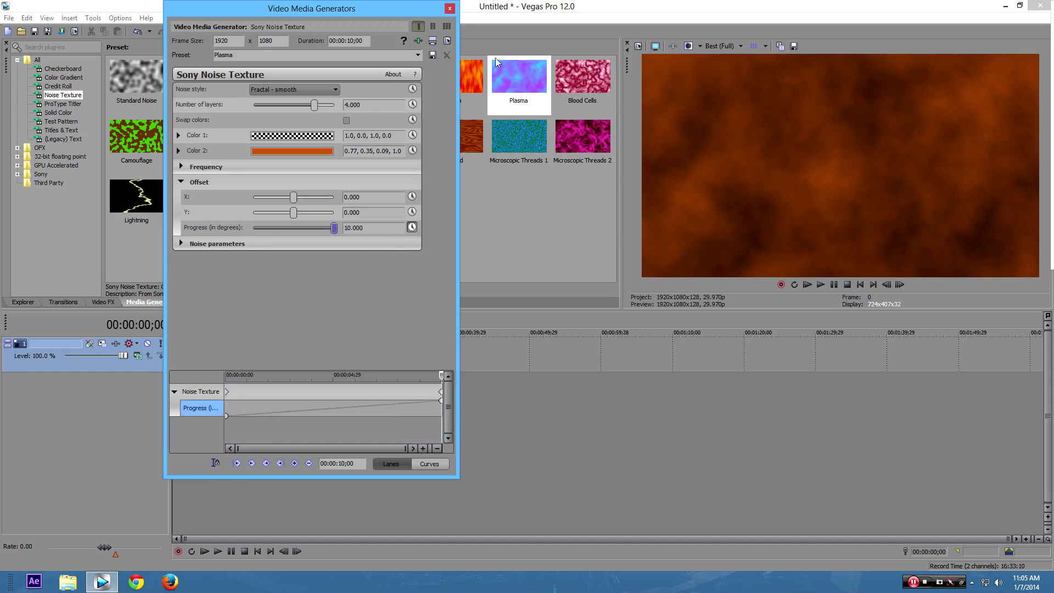
click(451, 8)
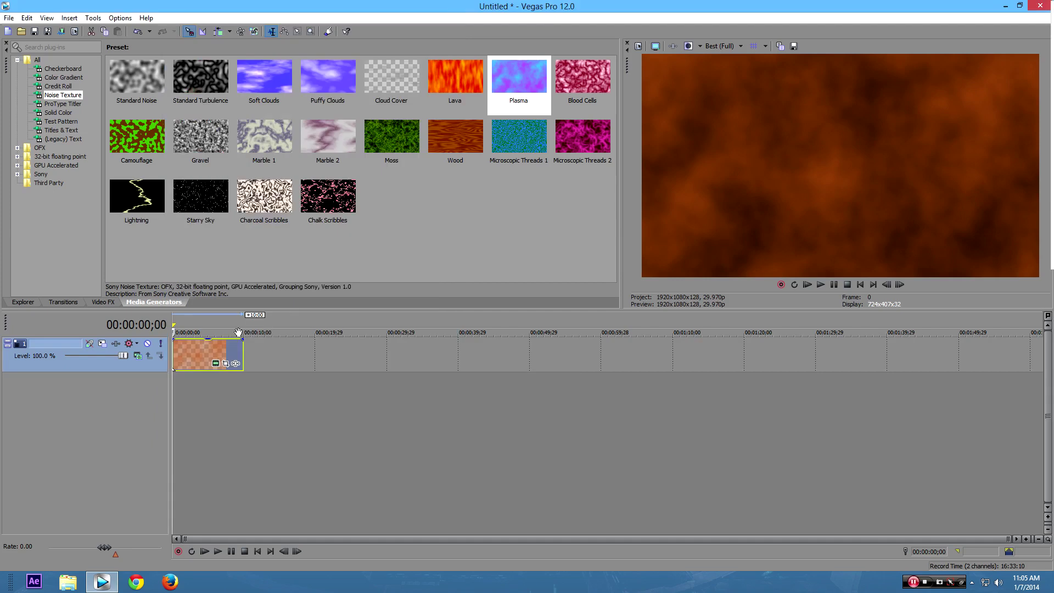
- Draw a tall oval mask in the noise event's Pan/Crop over the frame's left side, centred at about X 108, Y 581
click(184, 358)
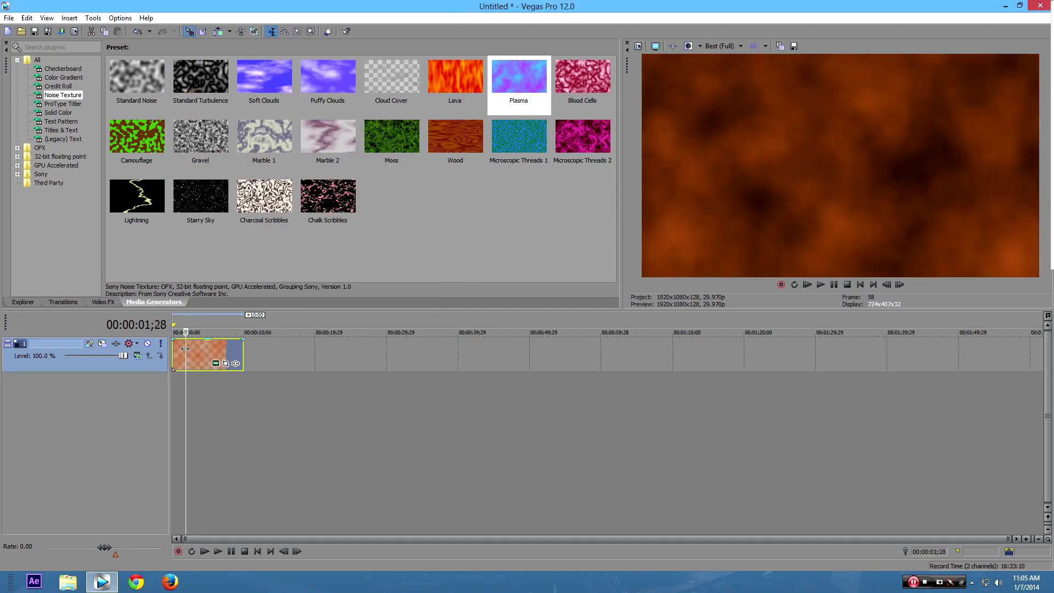
mouse_move(184, 358)
mouse_down()
mouse_move(215, 356)
mouse_move(174, 357)
mouse_up()
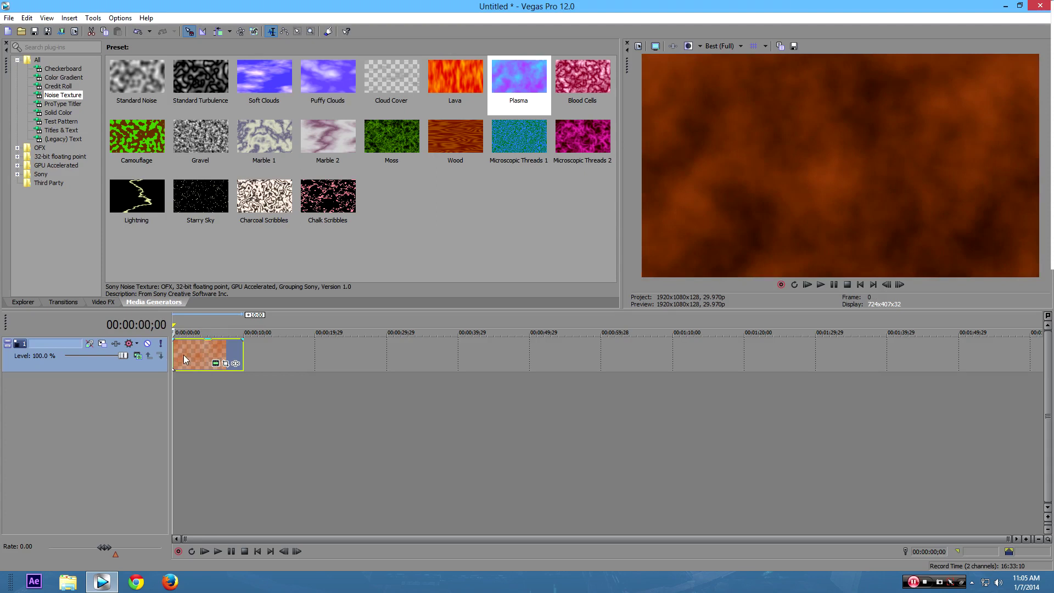
right_click(199, 347)
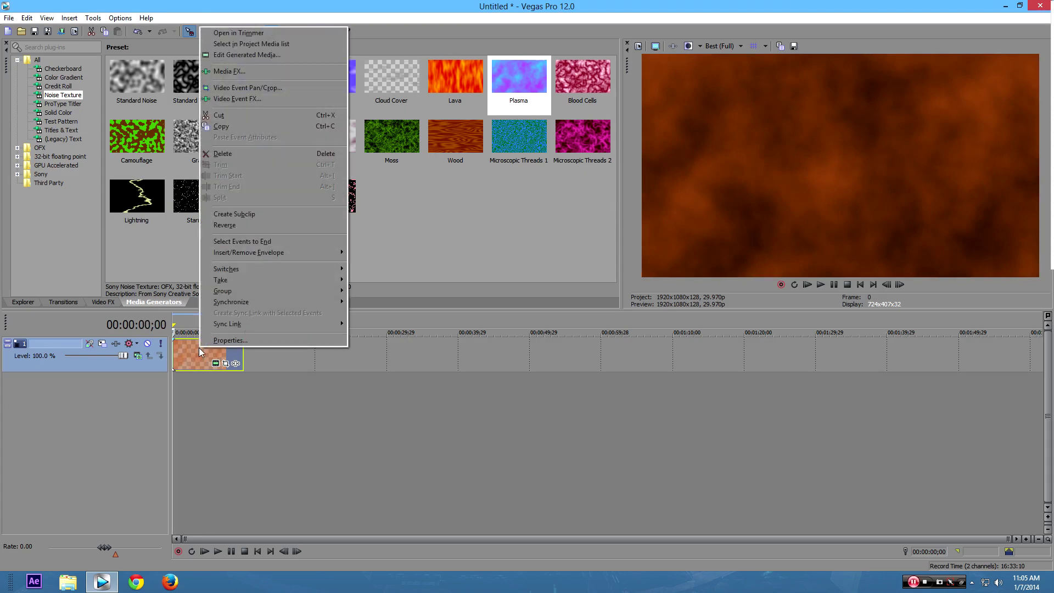
click(235, 90)
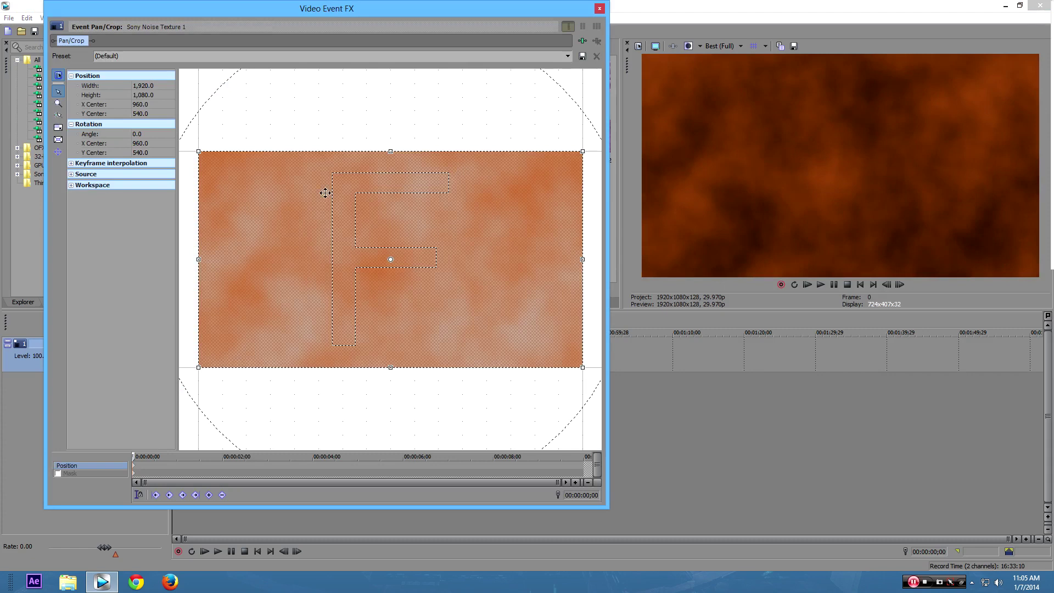
click(55, 475)
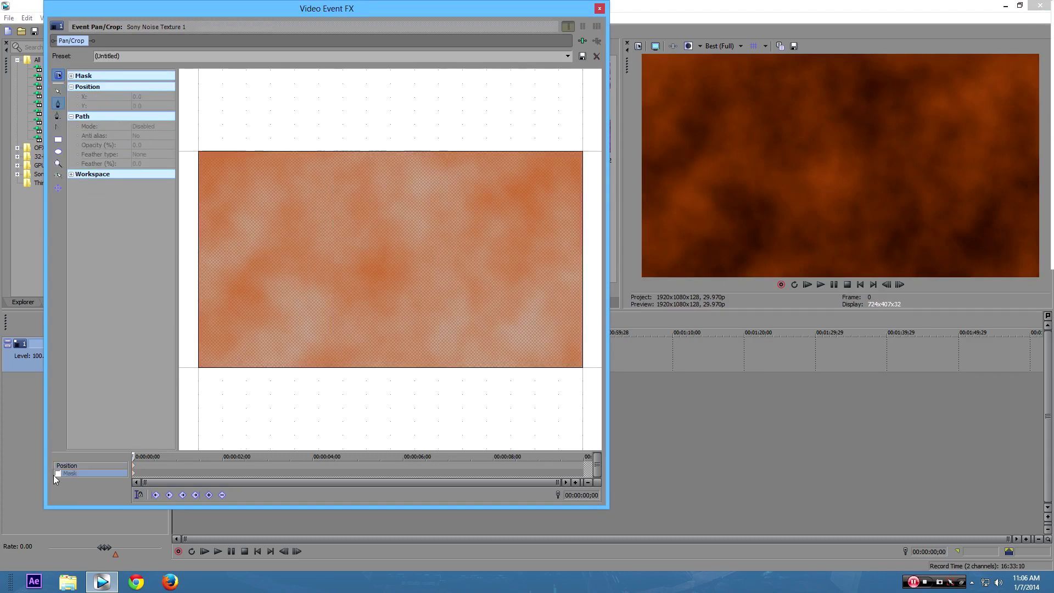
click(58, 139)
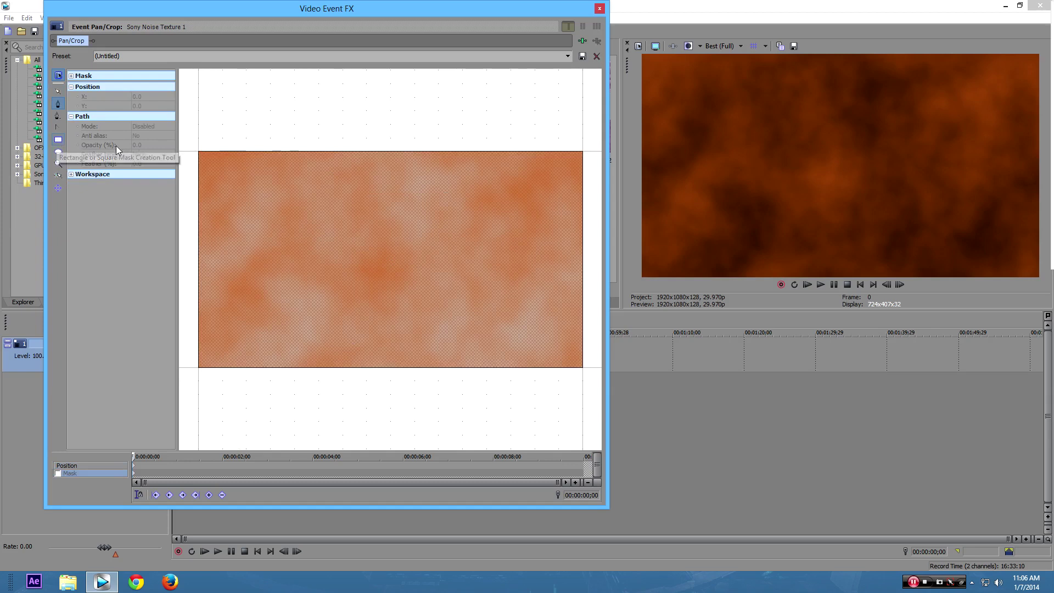
click(59, 107)
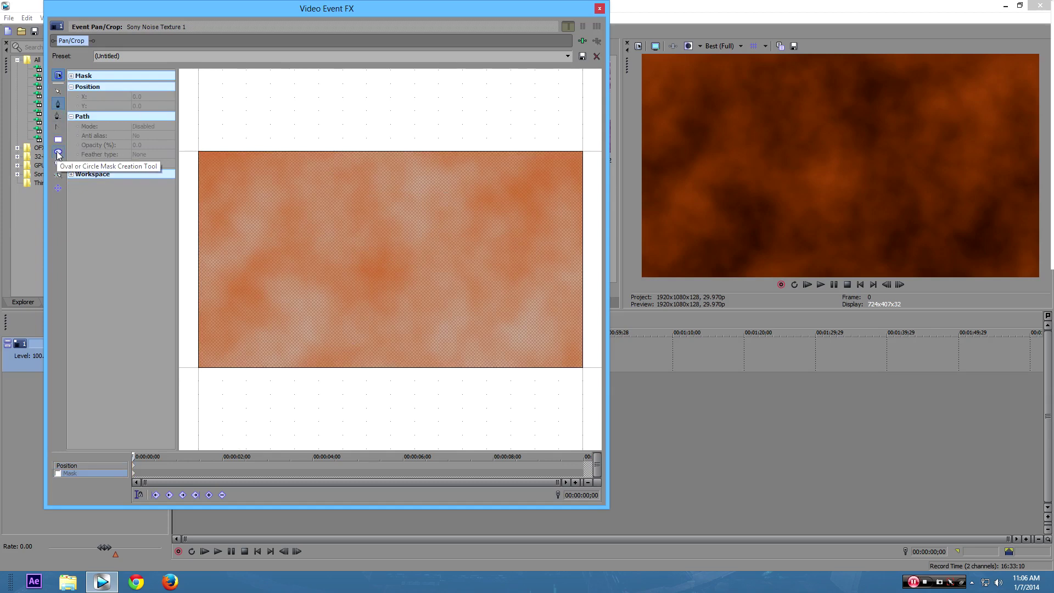
click(59, 153)
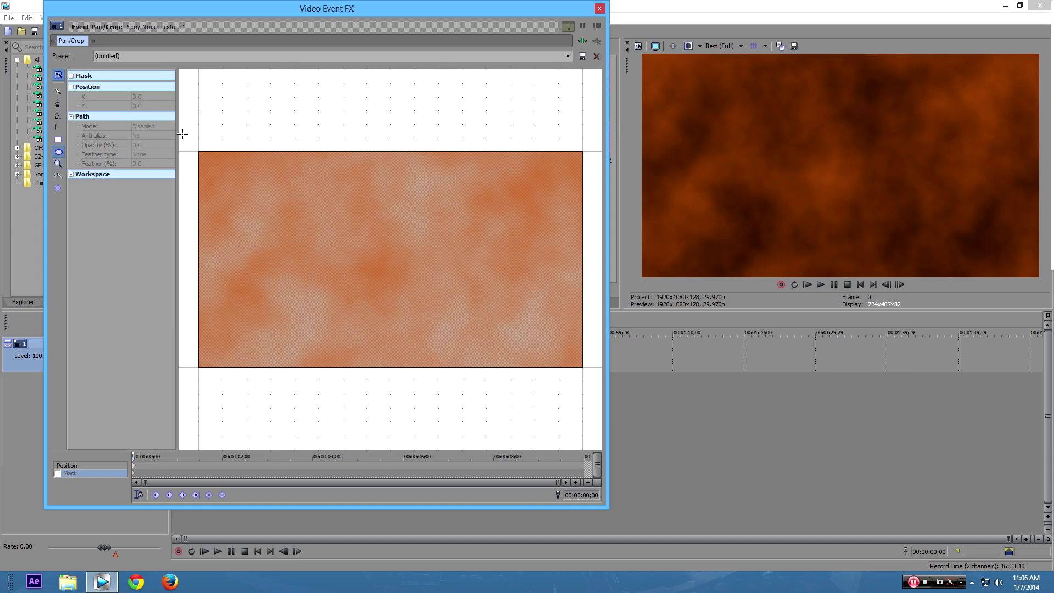
mouse_move(183, 132)
mouse_down()
mouse_move(259, 195)
mouse_move(299, 413)
mouse_move(336, 407)
mouse_up()
drag(266, 278, 225, 276)
click(221, 137)
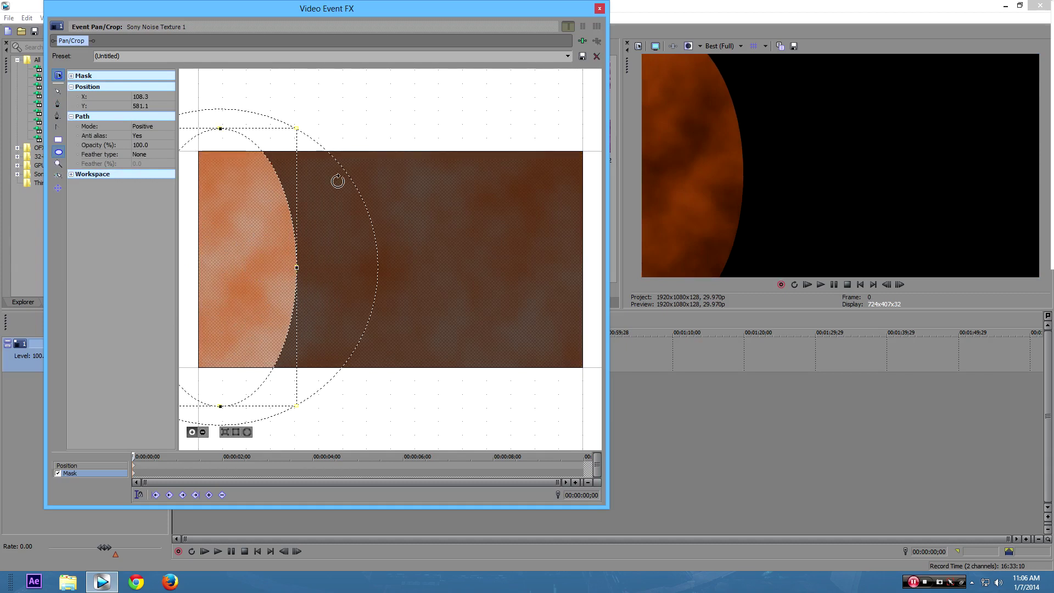
- Set the oval mask's feather type to Out with a feather of 35%, and close the event's Pan/Crop settings
click(140, 155)
click(150, 169)
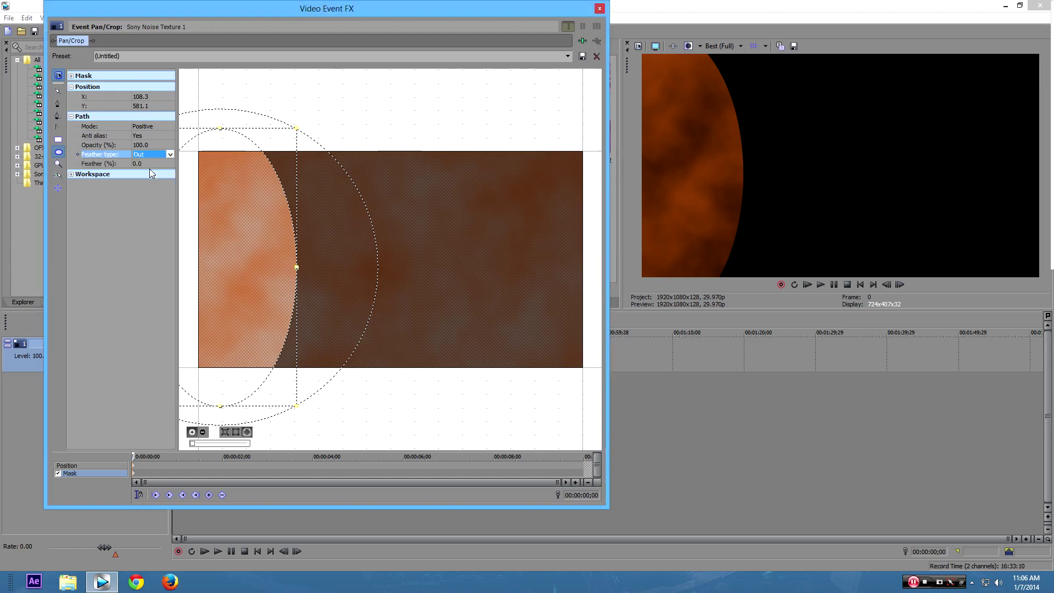
click(150, 163)
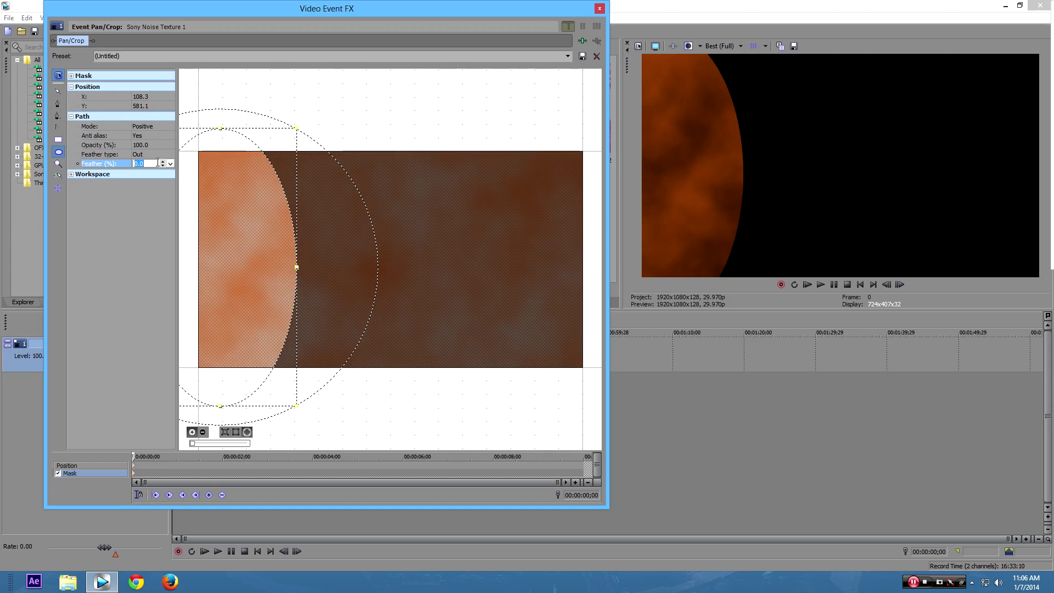
text(15)
key(Return)
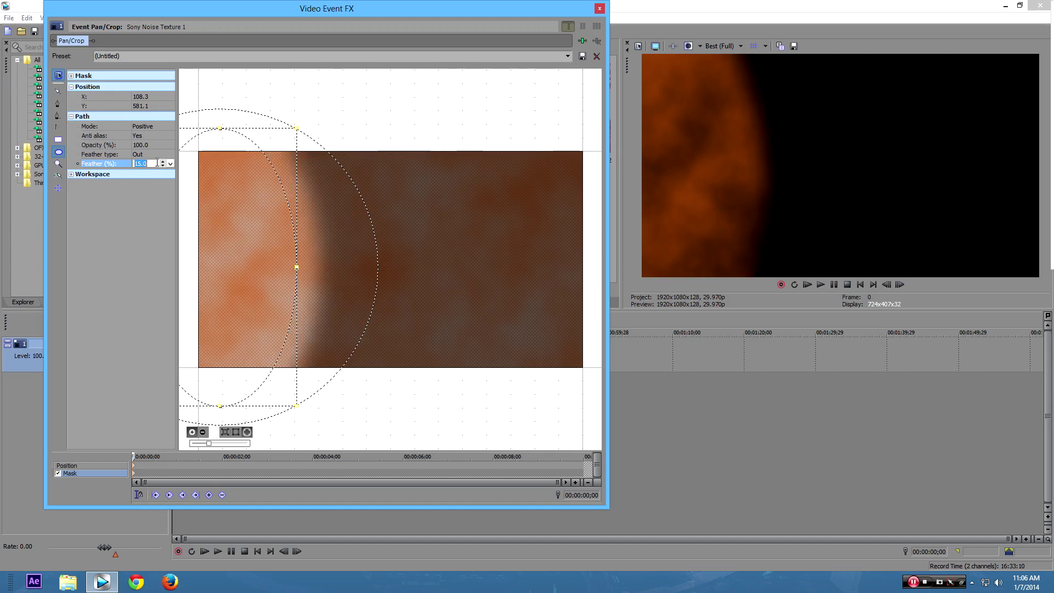
text(30)
key(Return)
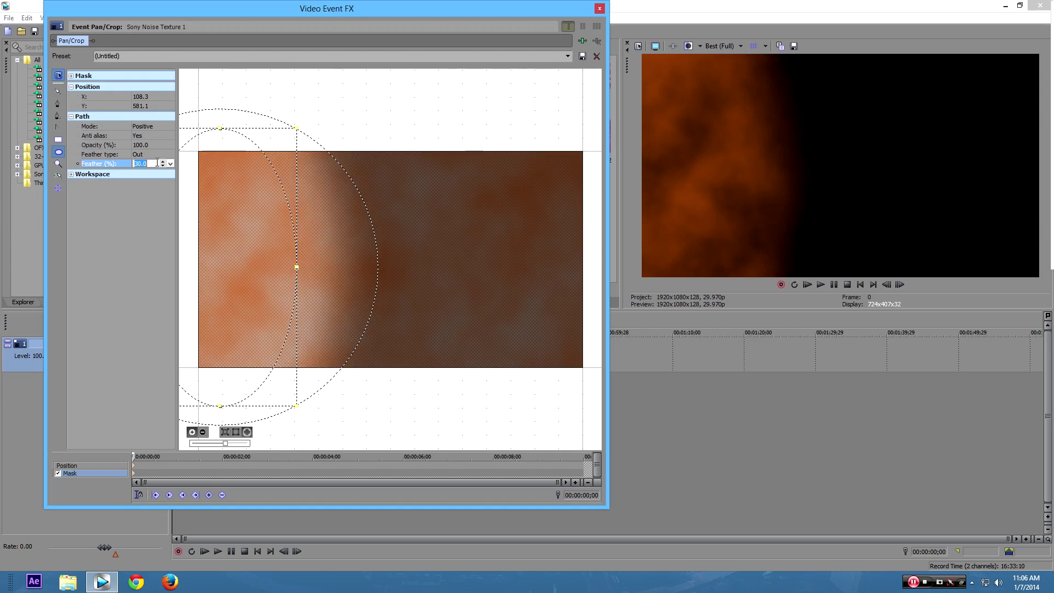
text(35)
key(Return)
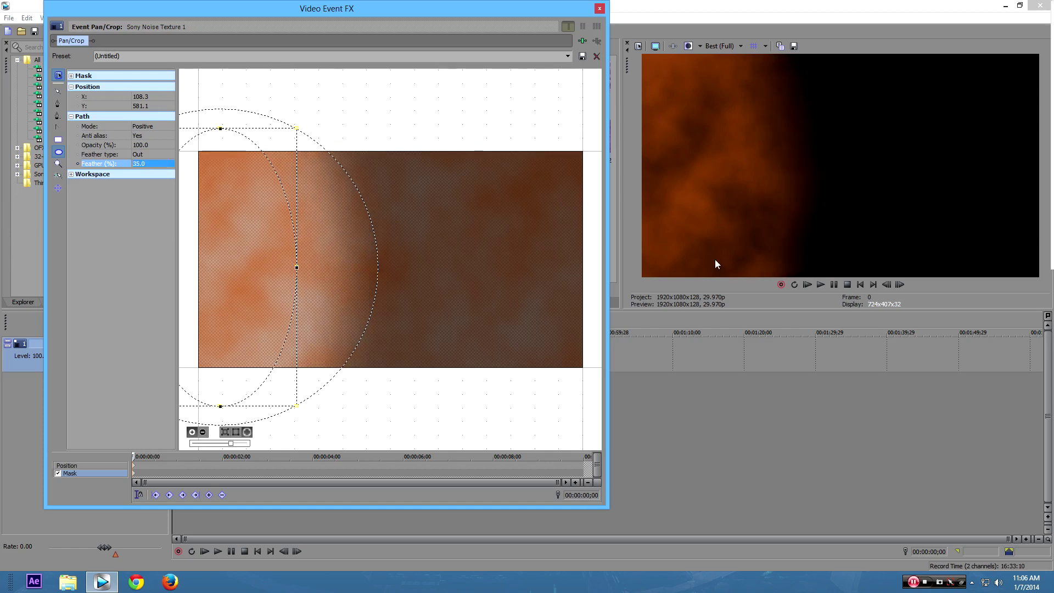
click(600, 8)
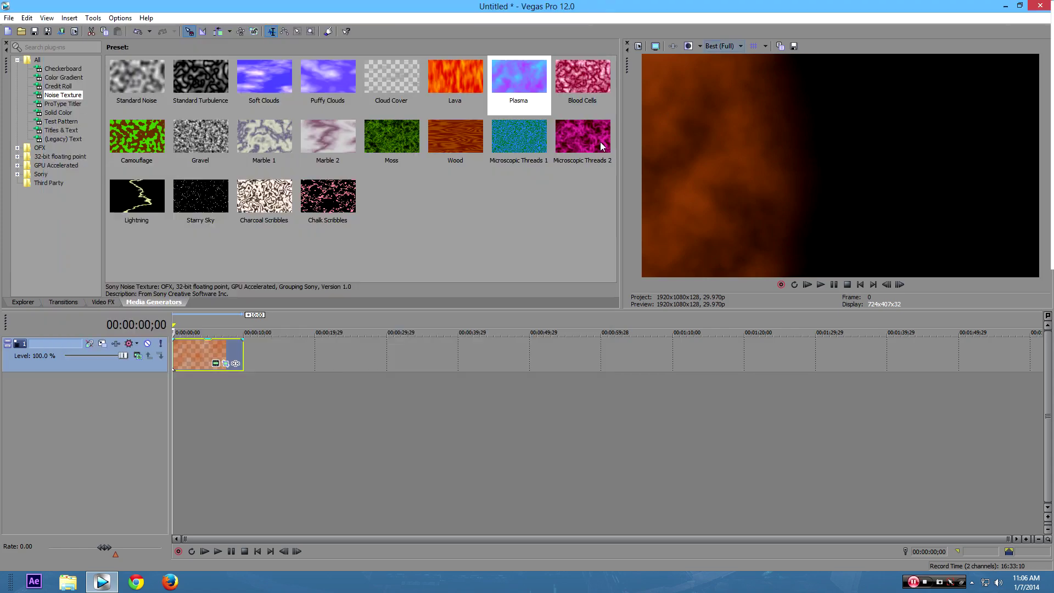
- Lower the noise event's opacity slightly and apply the Bump Map effect's Spotlight Up (flat) preset to the event
drag(208, 339, 212, 346)
click(112, 302)
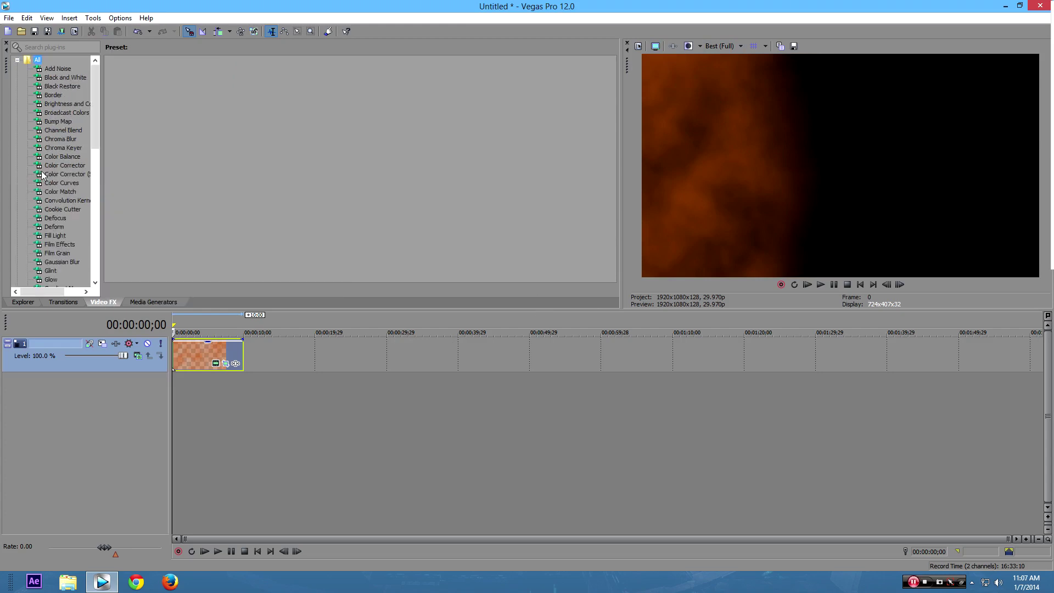
click(55, 121)
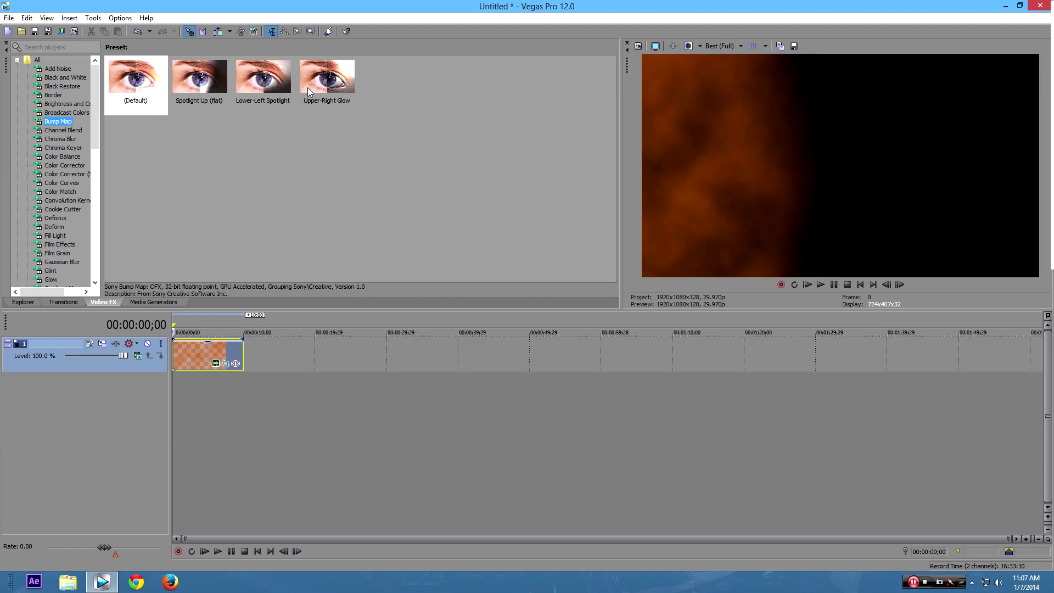
drag(213, 81, 202, 353)
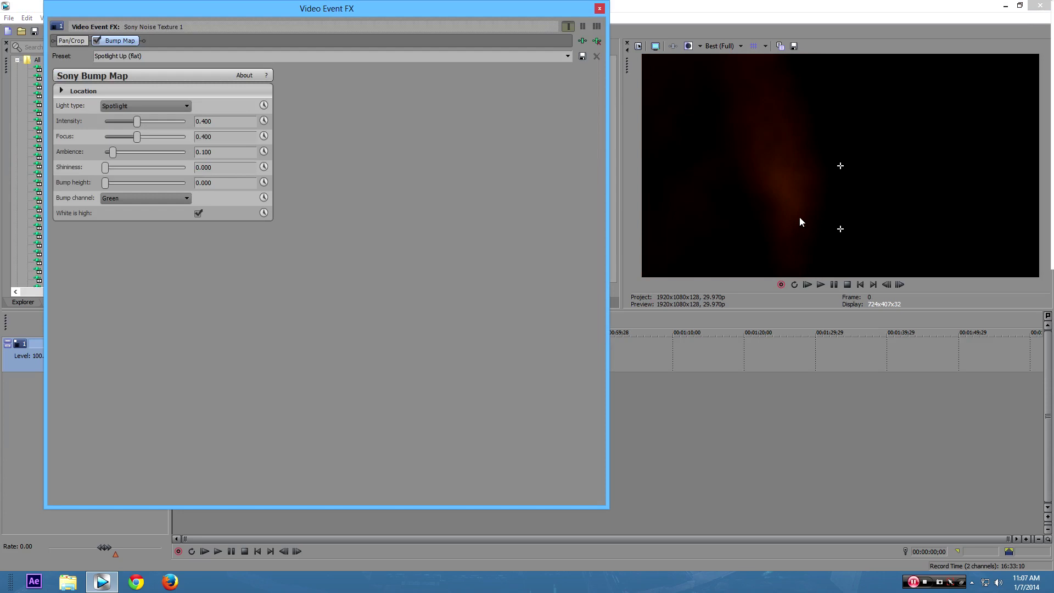
- Move the spotlight's lower location point to the frame's lower-left corner and its upper point to the noise texture's right edge
click(803, 238)
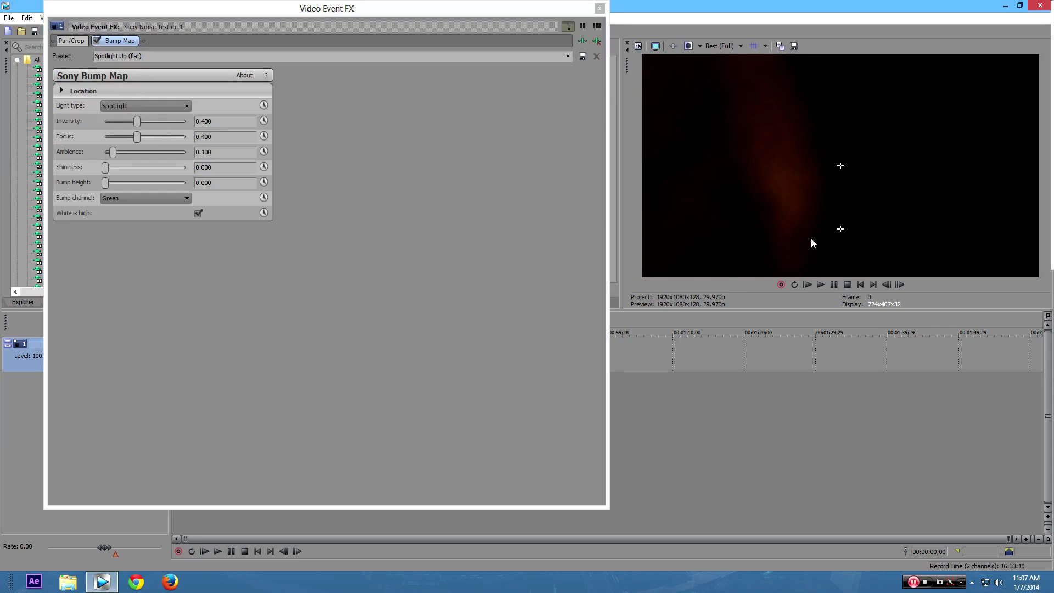
drag(842, 231, 659, 267)
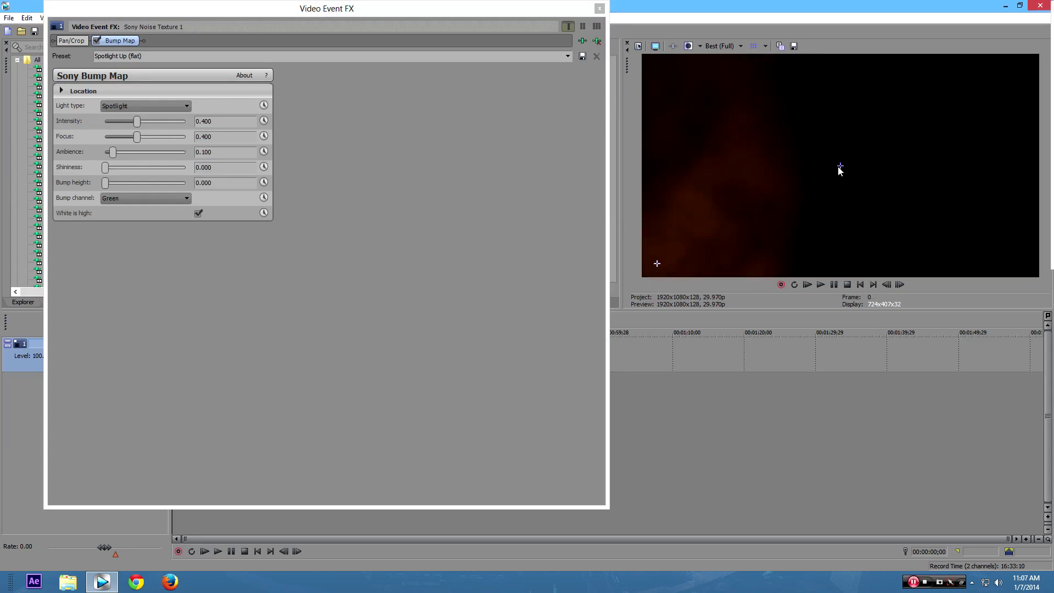
drag(841, 166, 775, 193)
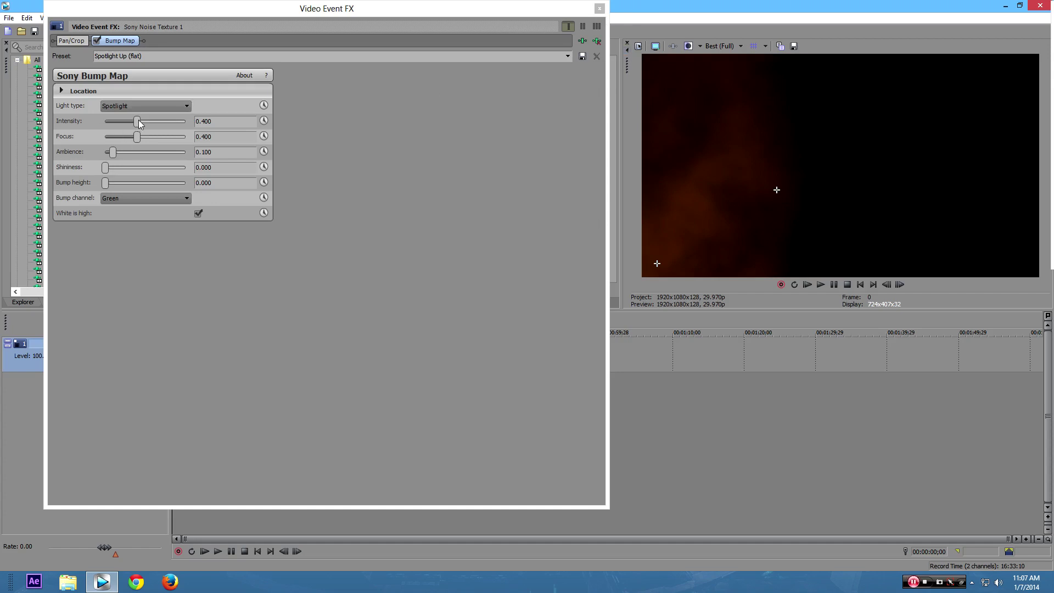
- Animate the Bump Map intensity with keyframes of 0.707 at the start, 0.850 at 00:00:00;17 and 0.633 at about 1.2 seconds
drag(139, 123, 163, 121)
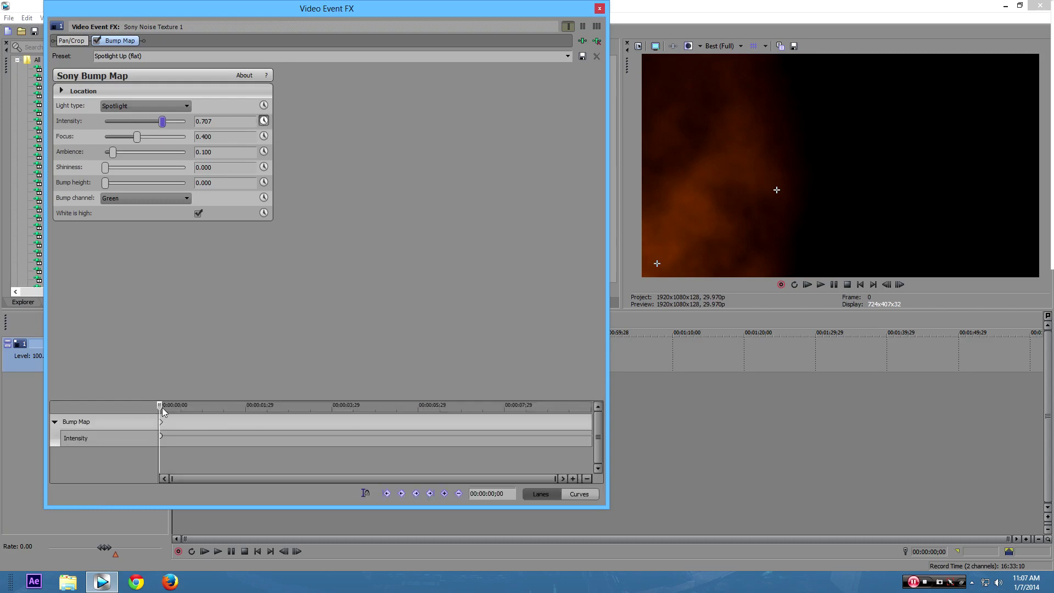
drag(162, 408, 183, 406)
drag(163, 120, 175, 121)
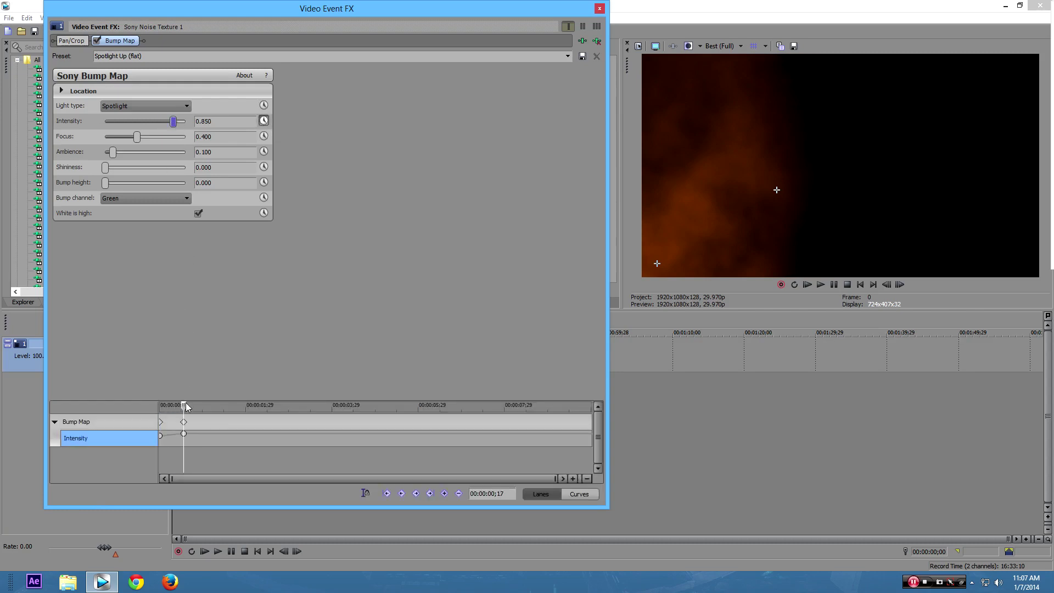
drag(185, 403, 212, 405)
drag(173, 122, 156, 122)
- Add Bump Map intensity keyframes that dip to about 0.4 just after two seconds, rise to 0.605 near 2.9 seconds and drop to 0.463 at 00:00:03;28
drag(211, 405, 253, 405)
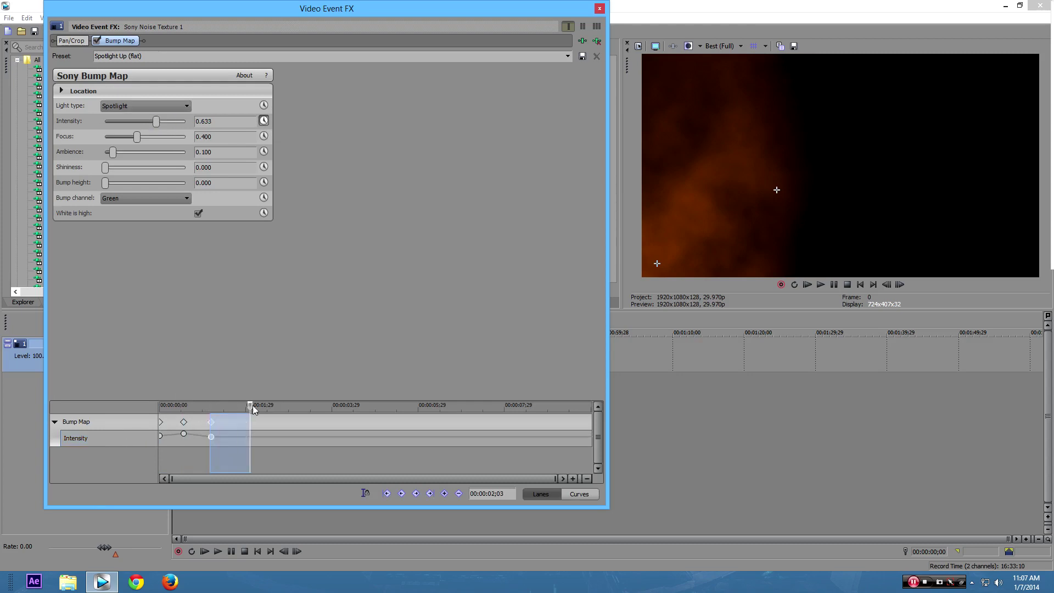
drag(156, 121, 137, 122)
drag(256, 408, 285, 405)
drag(137, 121, 155, 122)
drag(288, 407, 328, 407)
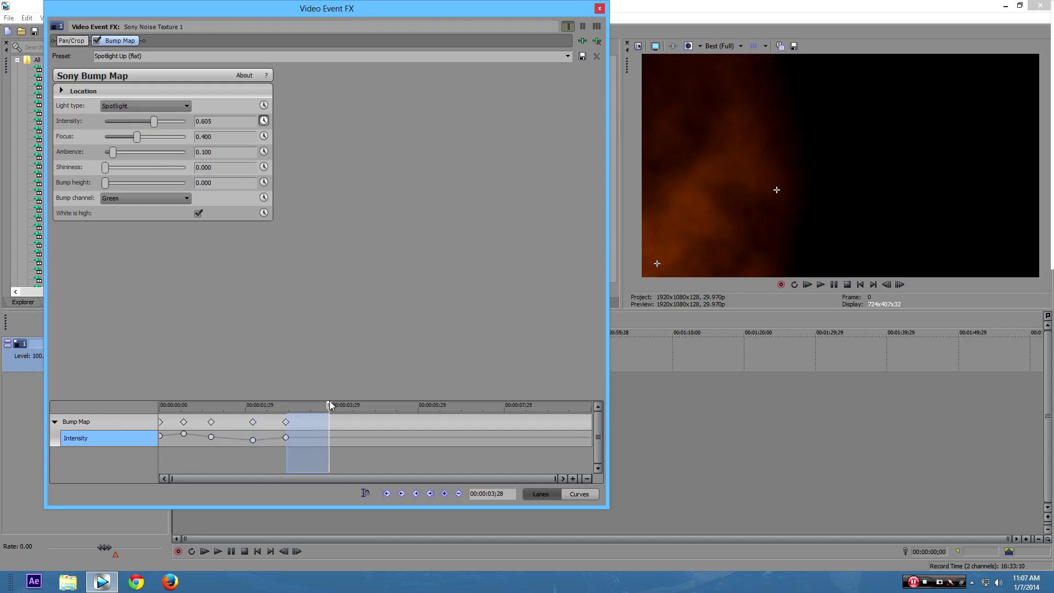
drag(154, 121, 143, 121)
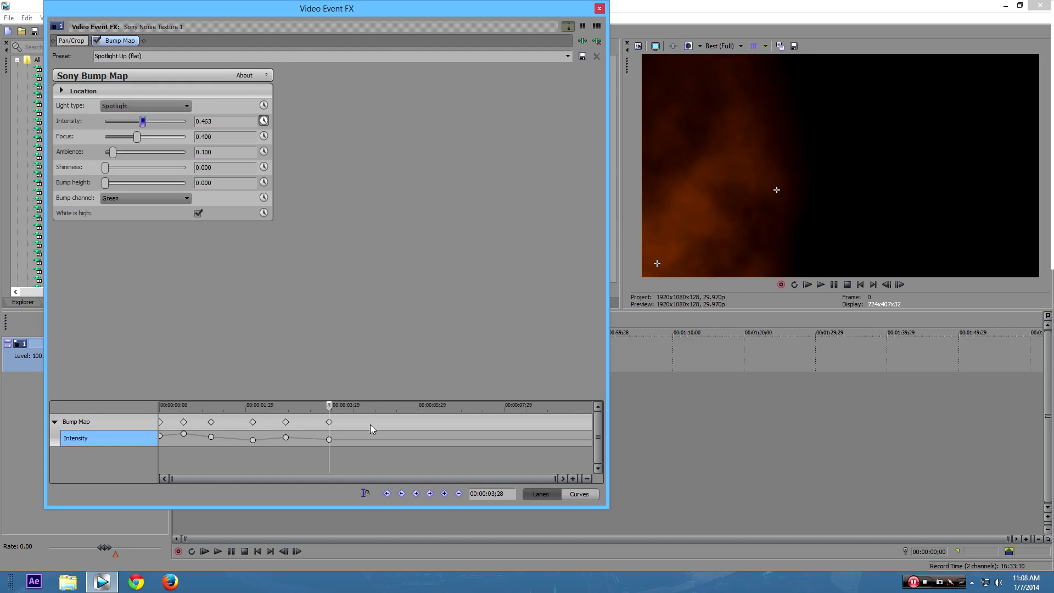
- Add Bump Map intensity keyframes of 0.823 at about 4.6 seconds and 0.469 at 00:00:05;07
drag(329, 406, 358, 405)
drag(143, 121, 173, 127)
drag(357, 407, 385, 406)
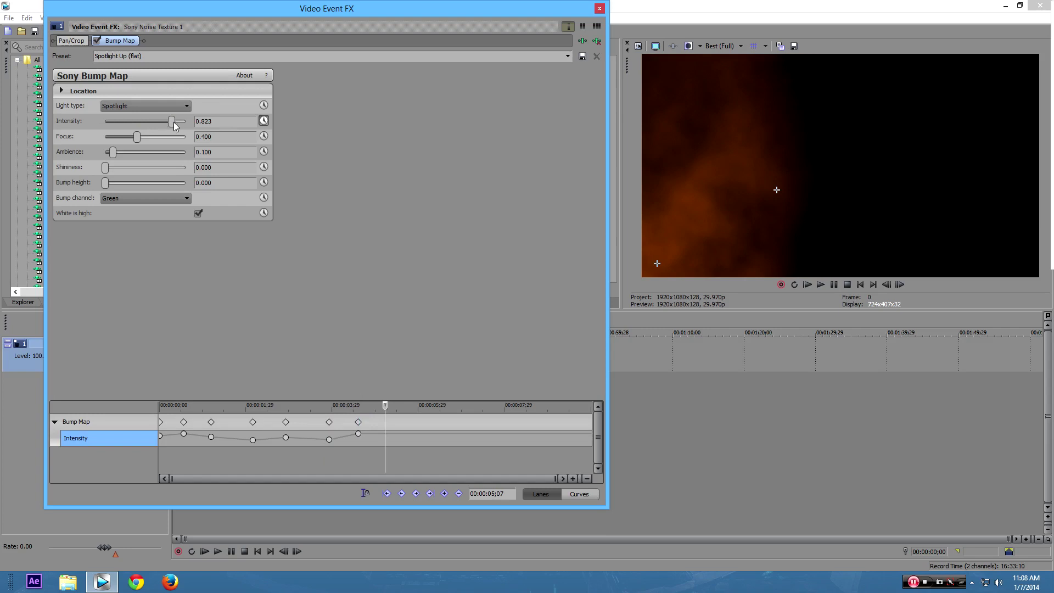
drag(171, 123, 143, 122)
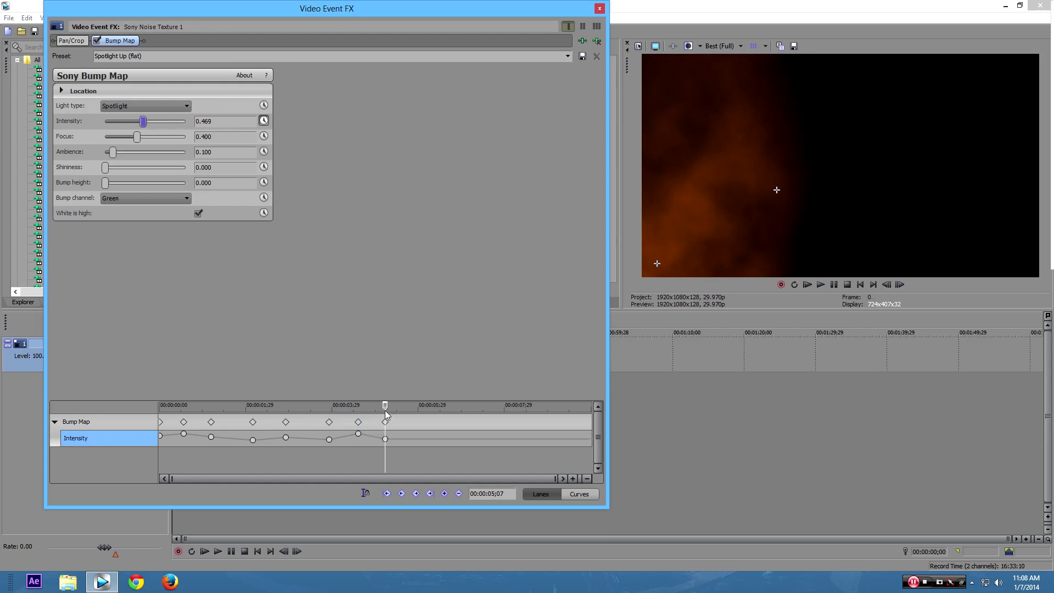
- Add Bump Map intensity keyframes of 0.741 at about 5.9 seconds and 0.585 at 00:00:06;22
drag(385, 405, 414, 407)
drag(147, 123, 165, 122)
drag(414, 406, 450, 403)
click(450, 404)
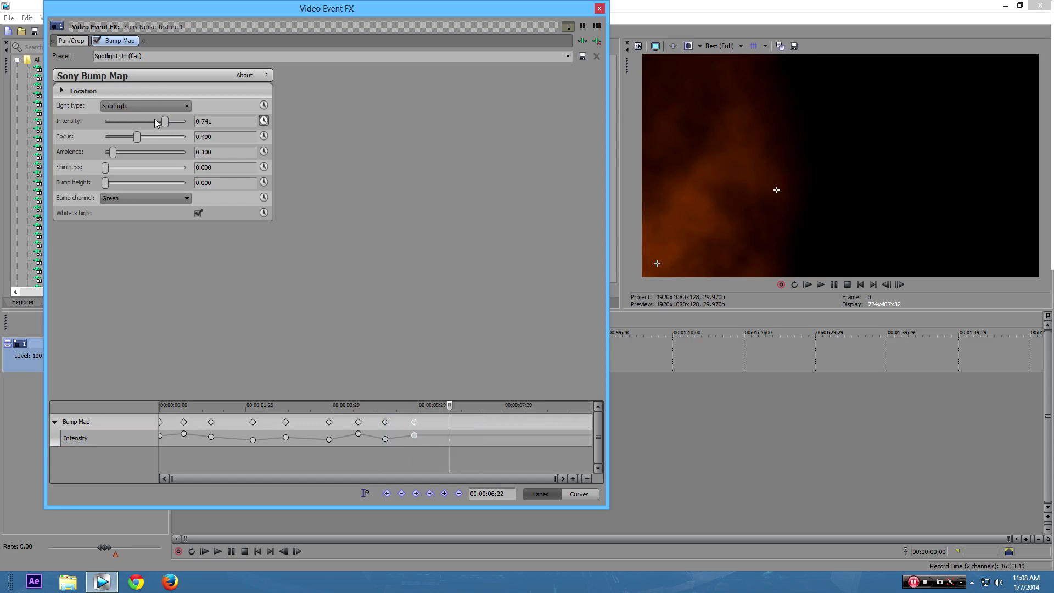
drag(165, 121, 152, 122)
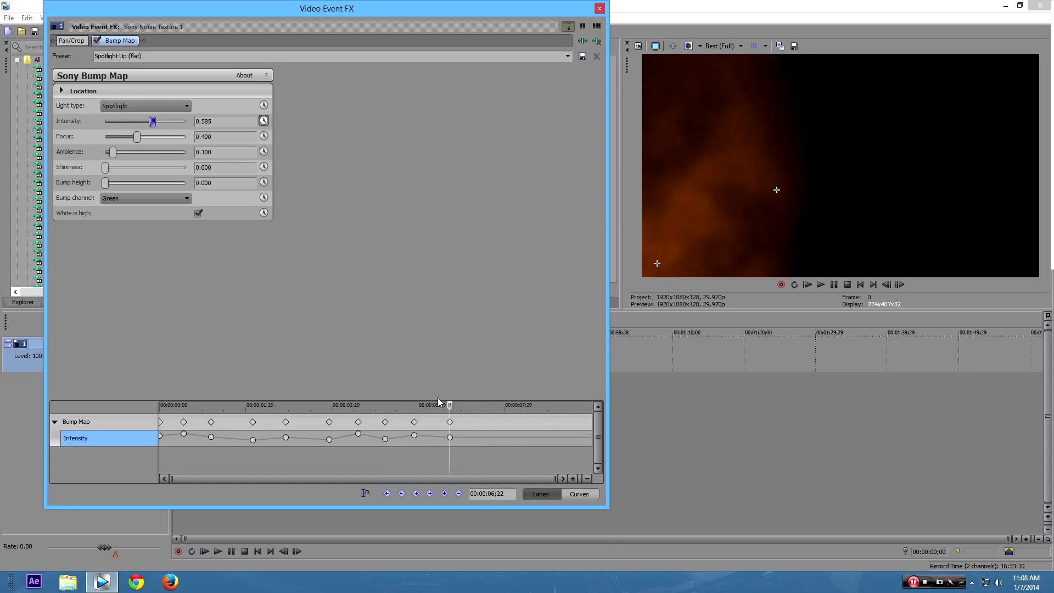
- Add a brighter Bump Map intensity keyframe at about 7.3 seconds and one of 0.517 at 00:00:08;03
drag(451, 406, 476, 405)
click(477, 405)
drag(153, 122, 165, 125)
drag(478, 405, 509, 405)
drag(160, 121, 146, 121)
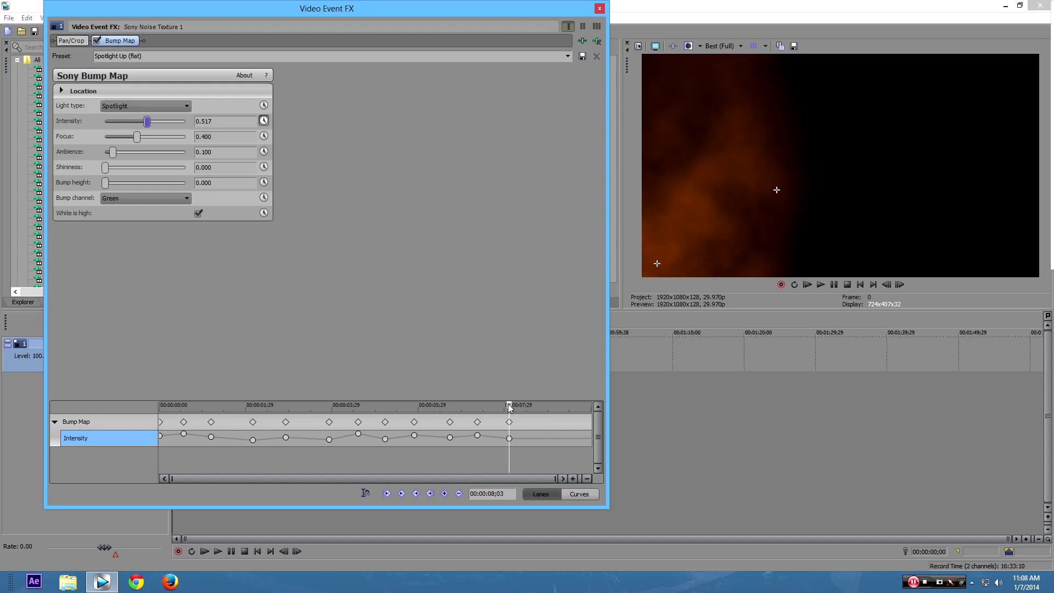
- Add Bump Map intensity keyframes of 0.680 at 00:00:09;01 and a slightly lower value near the event's end, then close the effect settings
drag(508, 405, 549, 406)
drag(146, 121, 161, 121)
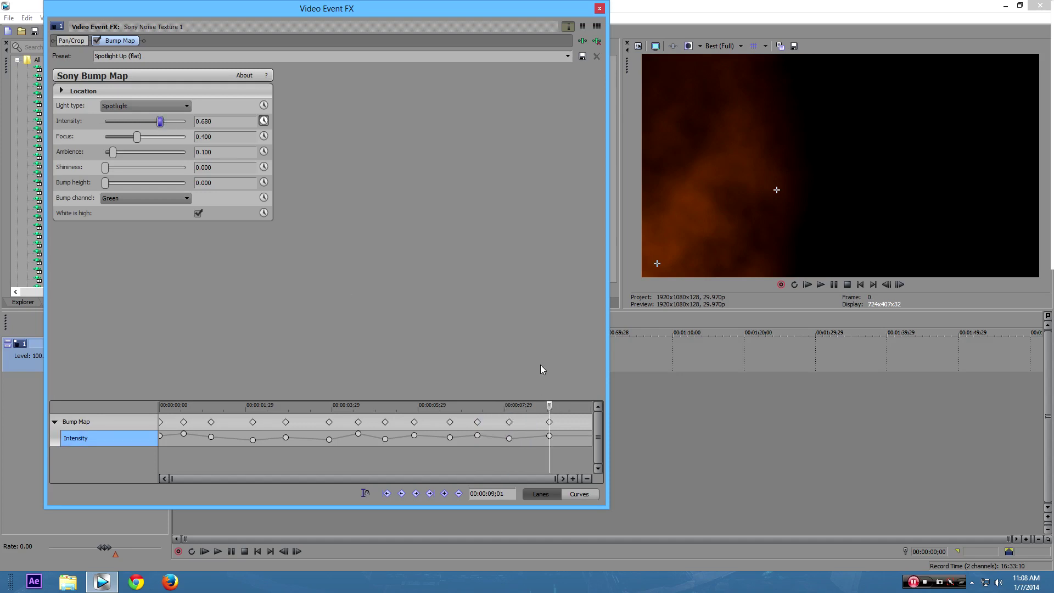
drag(555, 405, 583, 406)
mouse_move(160, 121)
mouse_down()
mouse_move(150, 126)
mouse_move(165, 130)
mouse_move(153, 132)
mouse_up()
click(599, 8)
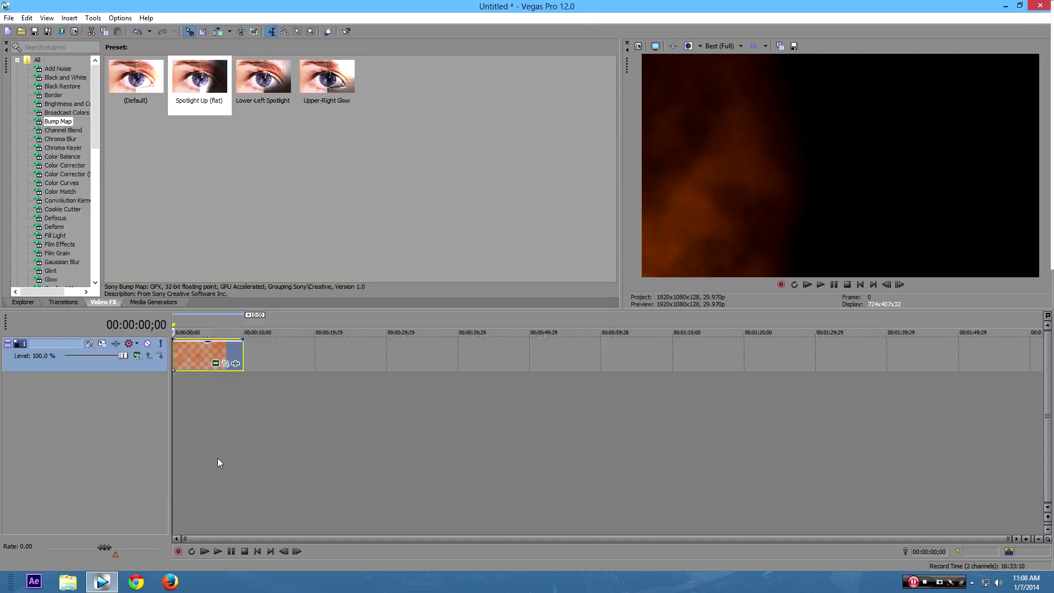
- Preview the flickering noise texture frame by frame from the start to 00:00:04;24
click(297, 551)
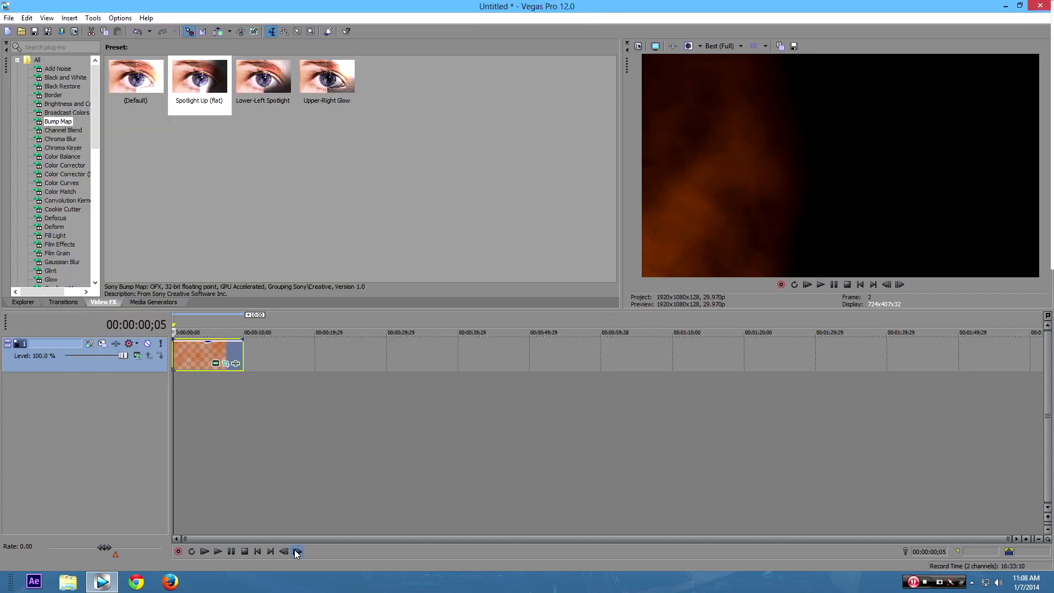
click(297, 551)
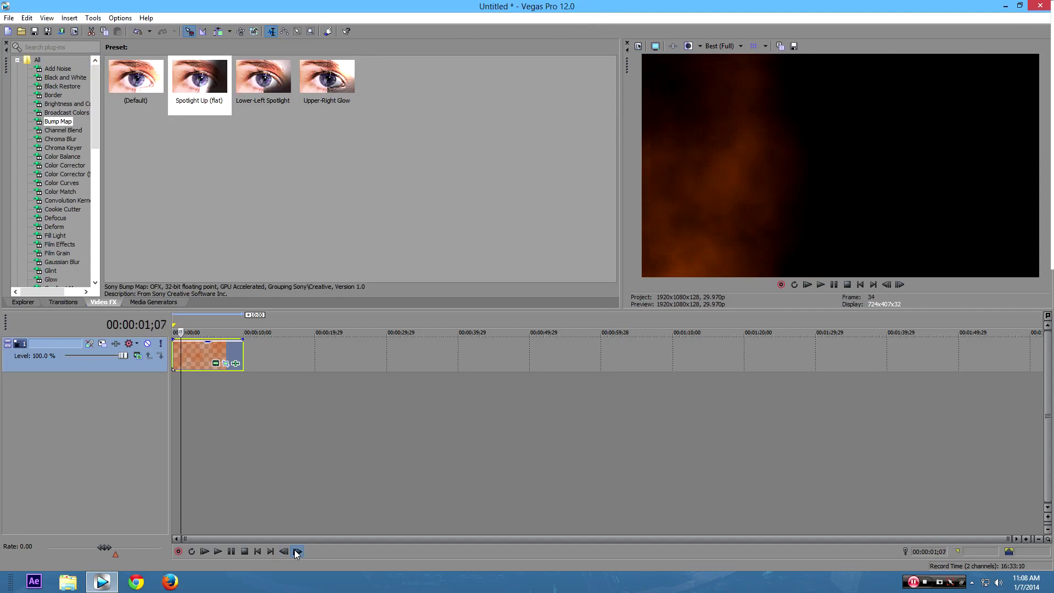
click(297, 551)
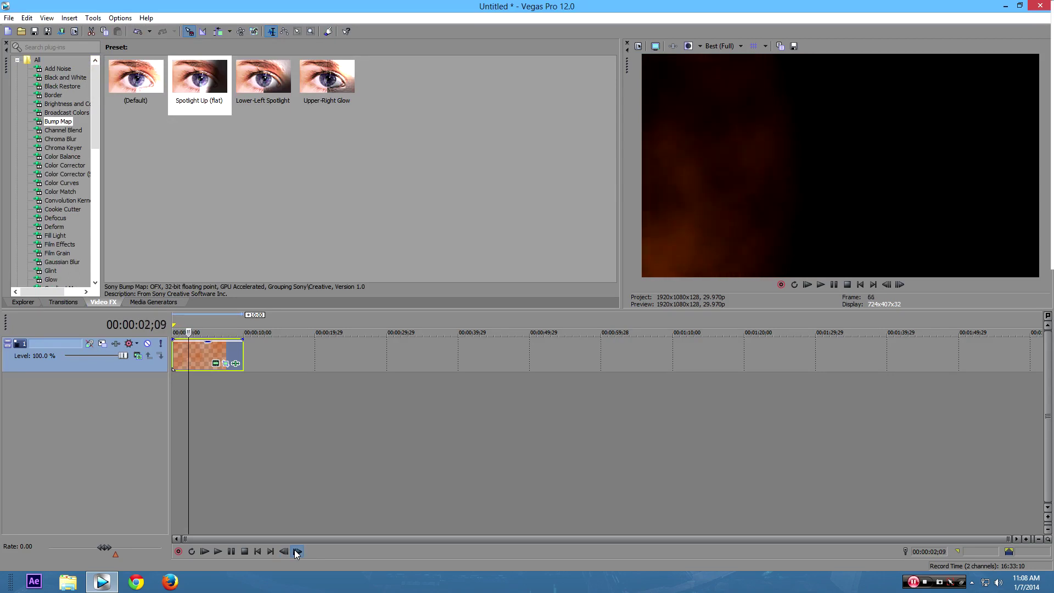
click(297, 551)
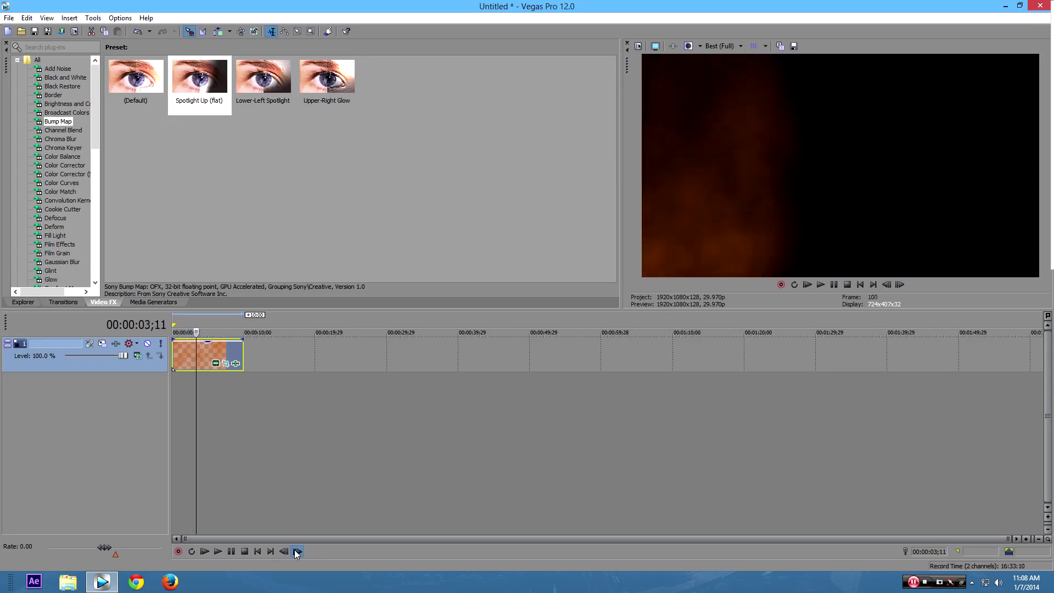
click(297, 551)
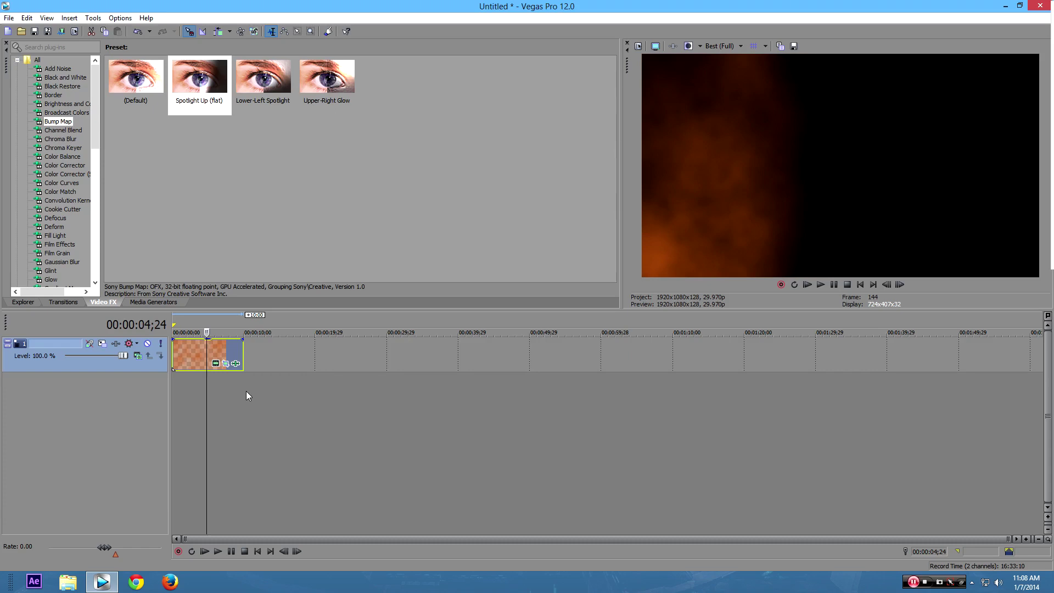
- Place Side Flare.mp4 at the start of a new video track, matching the project video settings to it, and extend it to the noise event's end
right_click(291, 395)
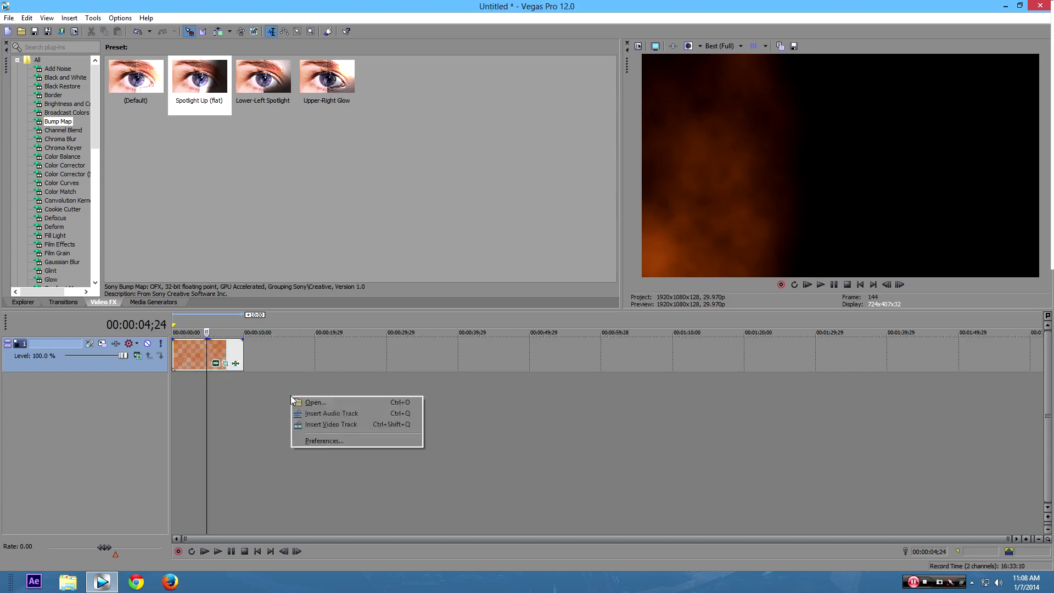
click(358, 427)
click(17, 304)
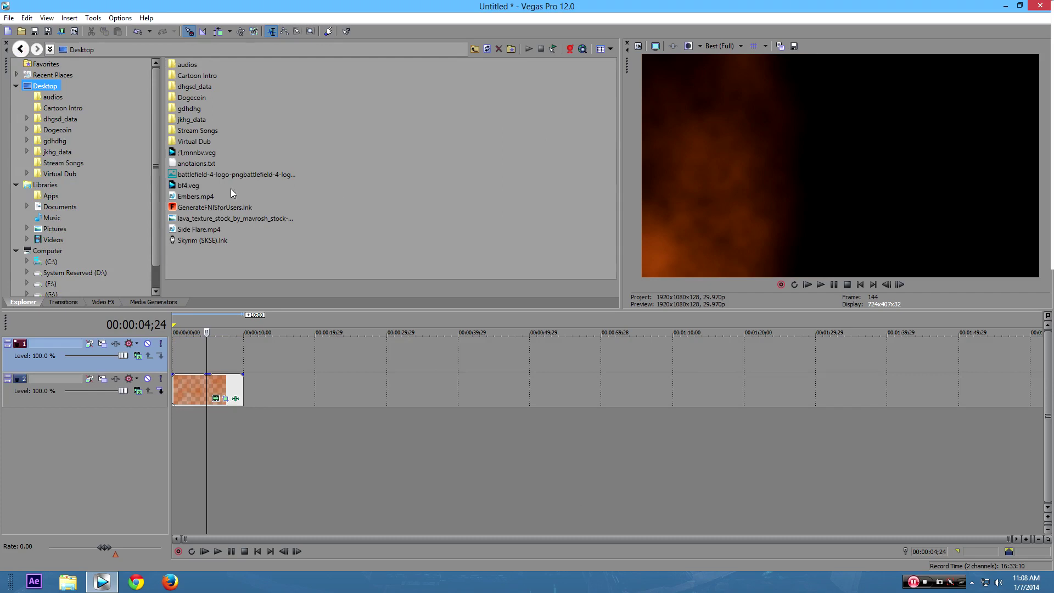
click(205, 231)
drag(255, 320, 168, 344)
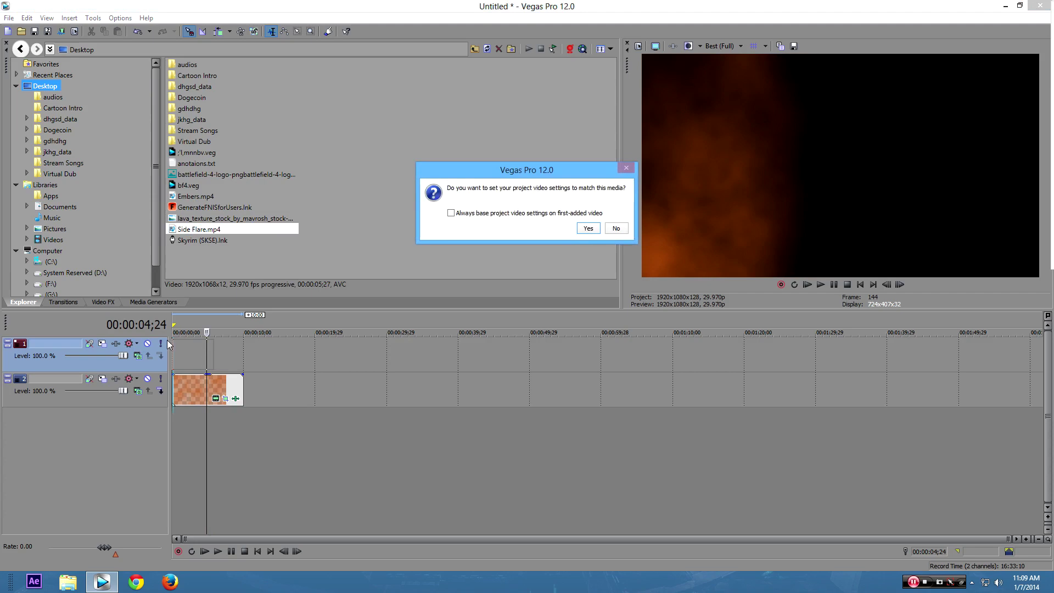
click(587, 230)
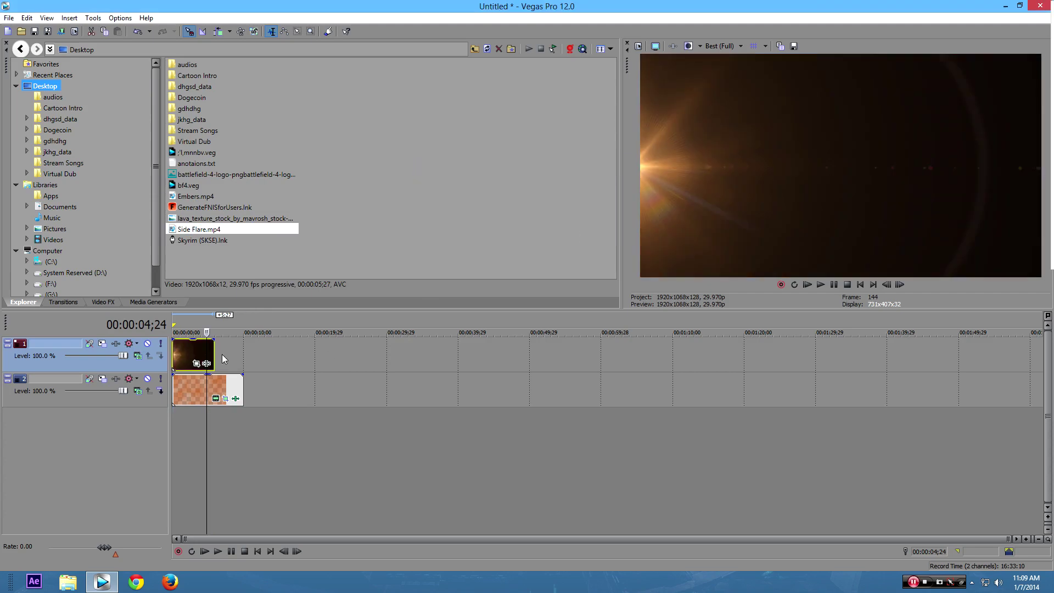
drag(214, 356, 244, 355)
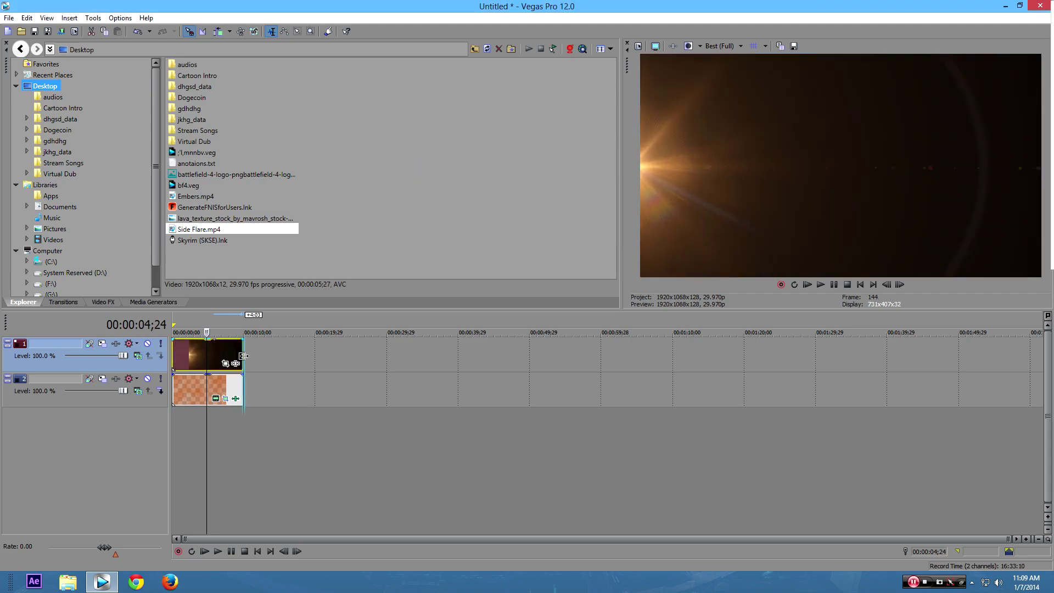
- Change the Side Flare track's compositing mode so it blends with the noise texture, and move the track below the noise track
click(144, 355)
click(164, 395)
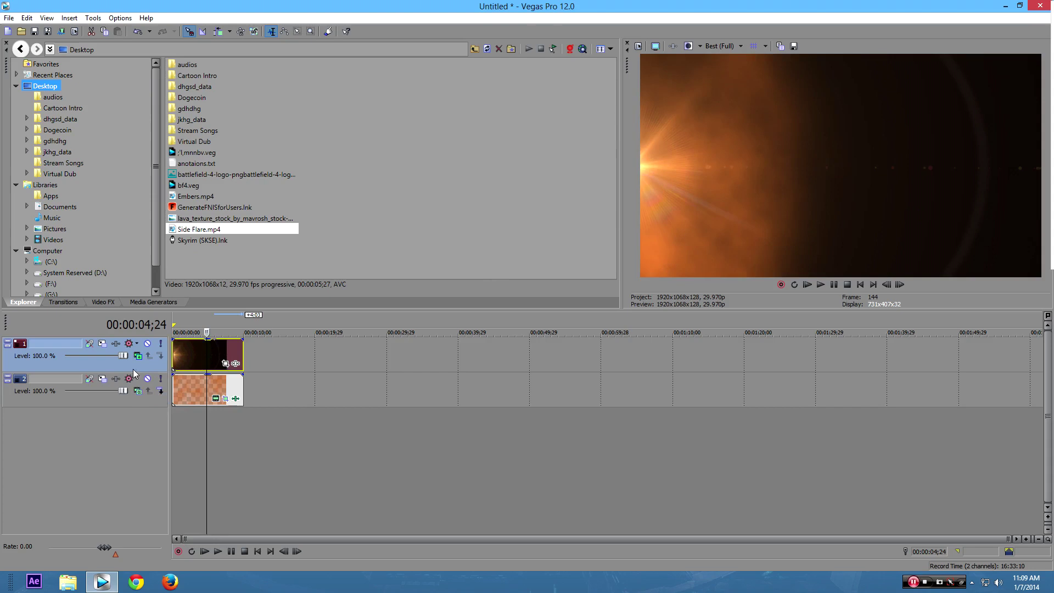
drag(133, 369, 135, 414)
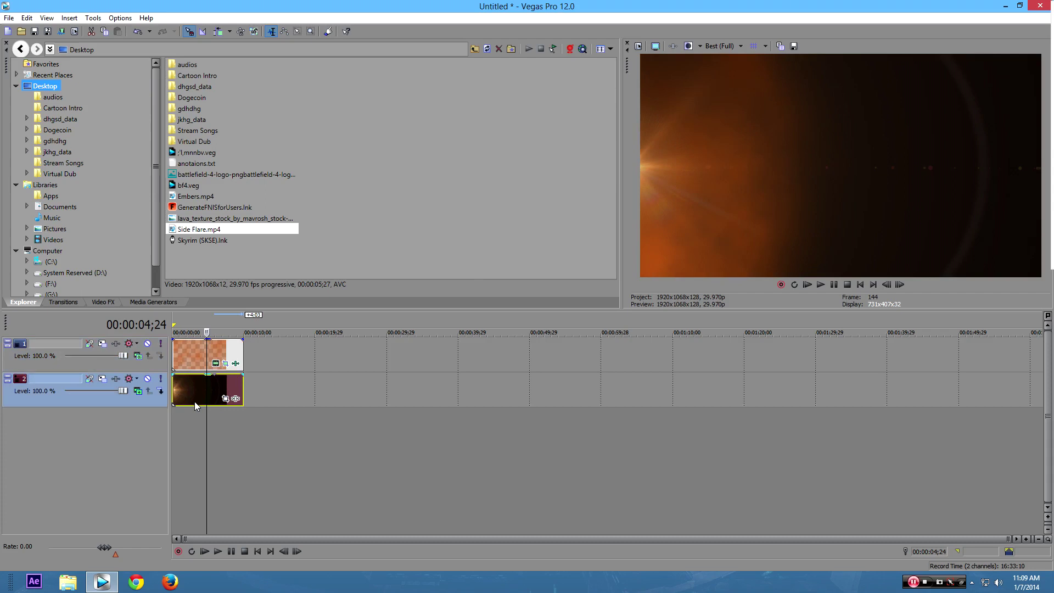
- Shift the Side Flare clip's Pan/Crop frame horizontally to an X Center of 968.2, keeping the flare at the frame's left edge
click(225, 398)
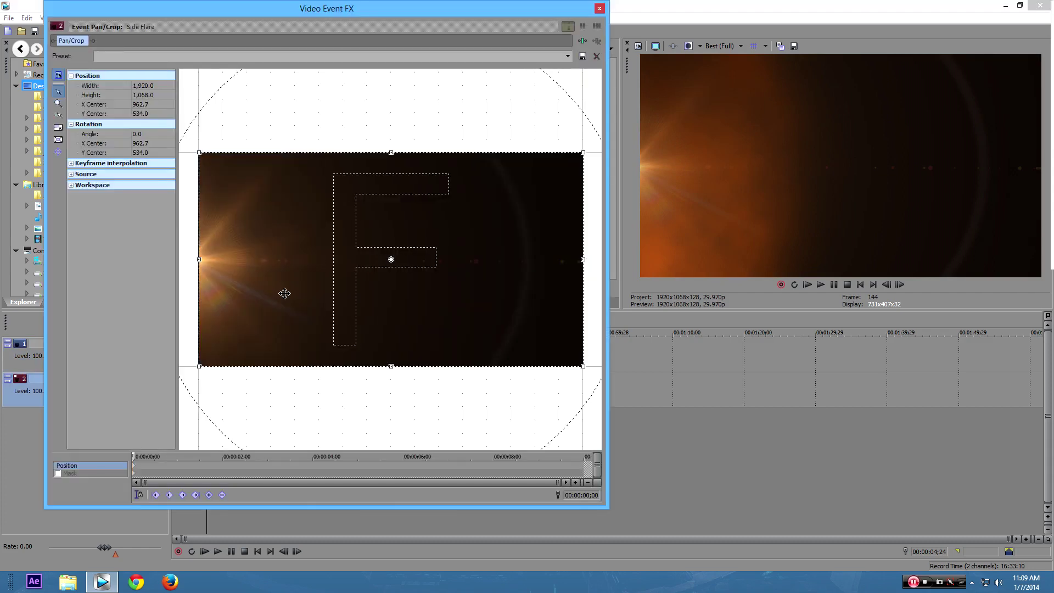
key(KP_6)
key(KP_6)
key(KP_6)
key(KP_6)
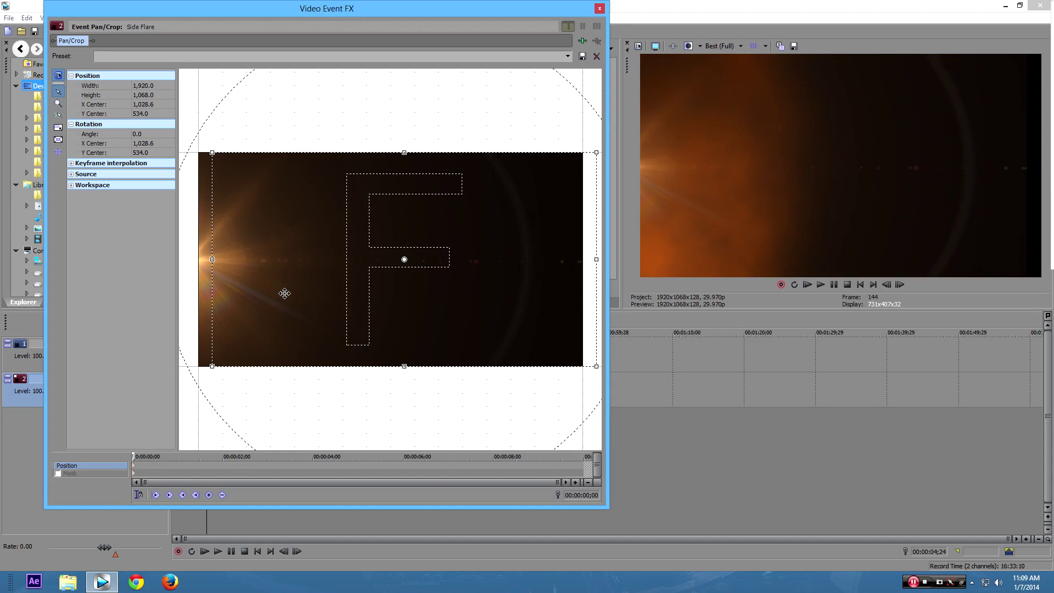
key(KP_4)
key(KP_4)
key(KP_4)
key(KP_4)
key(KP_4)
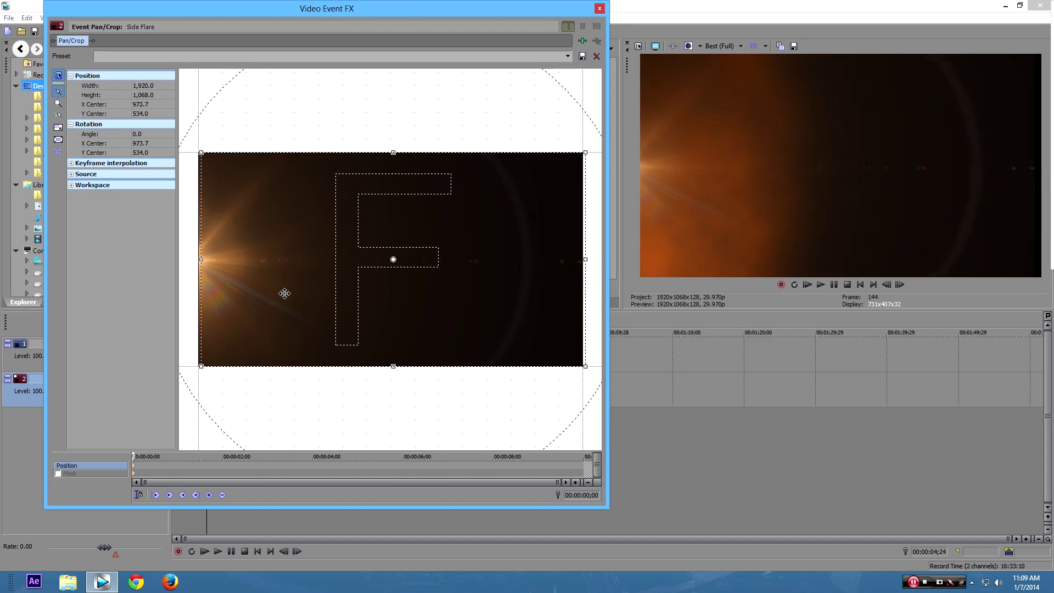
key(KP_4)
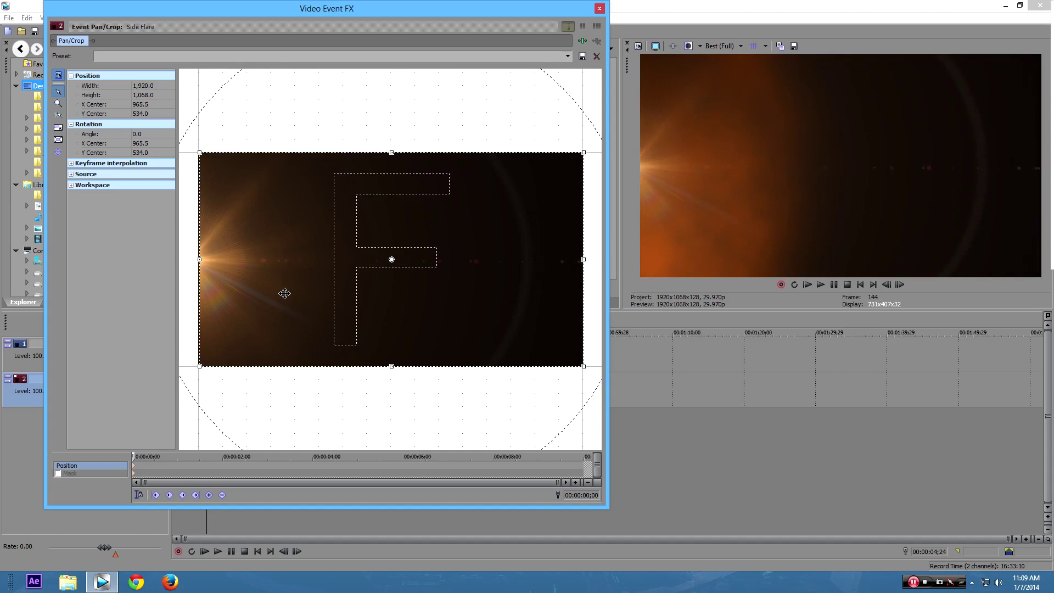
key(KP_6)
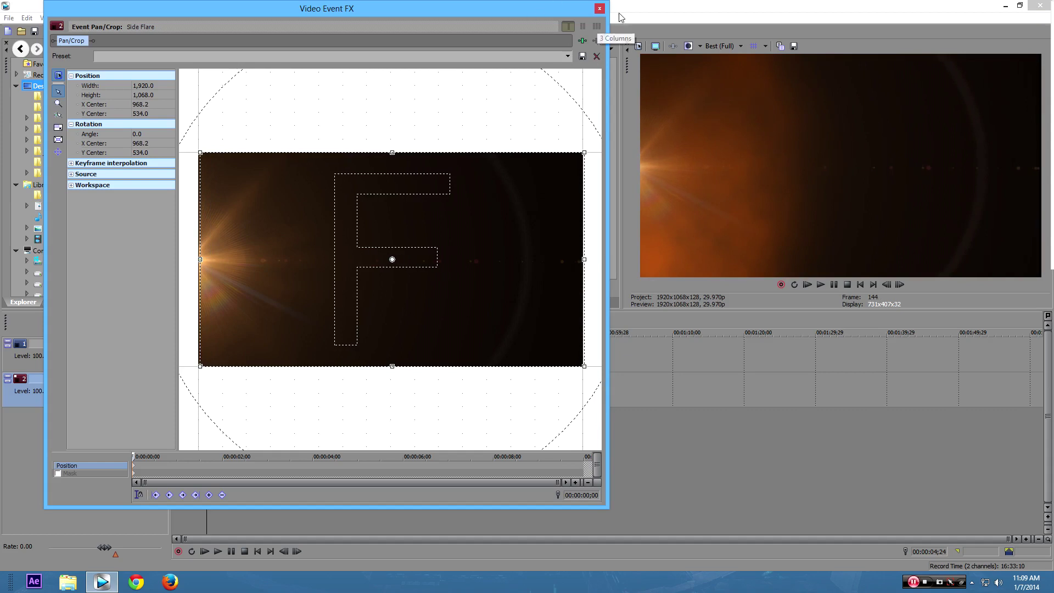
- Lower the Side Flare event's opacity so the flare is softer over the noise texture, and play back the result
click(599, 8)
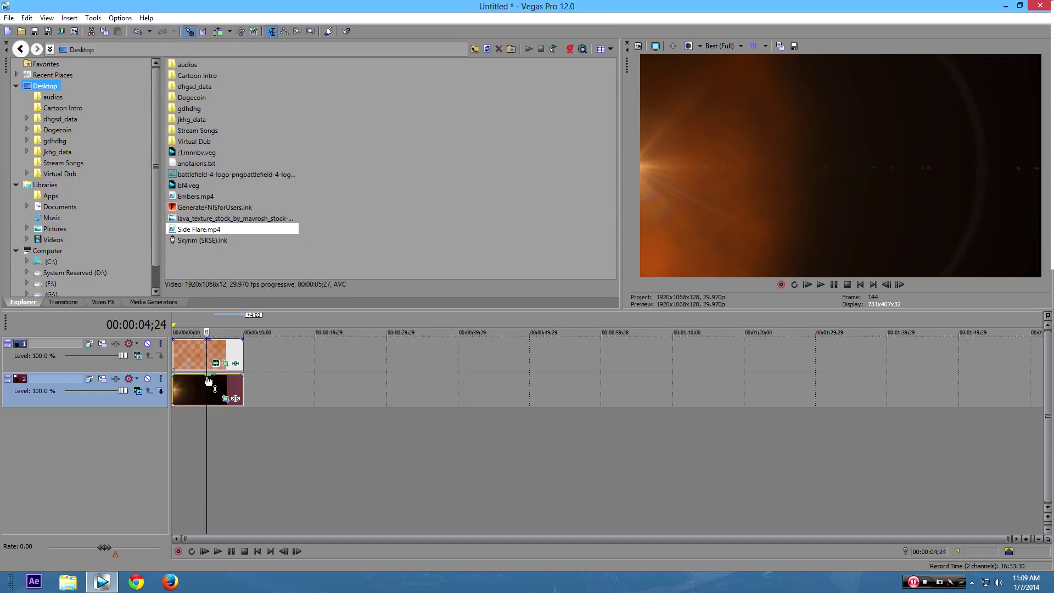
mouse_move(208, 377)
mouse_down()
mouse_move(197, 401)
mouse_move(199, 393)
mouse_up()
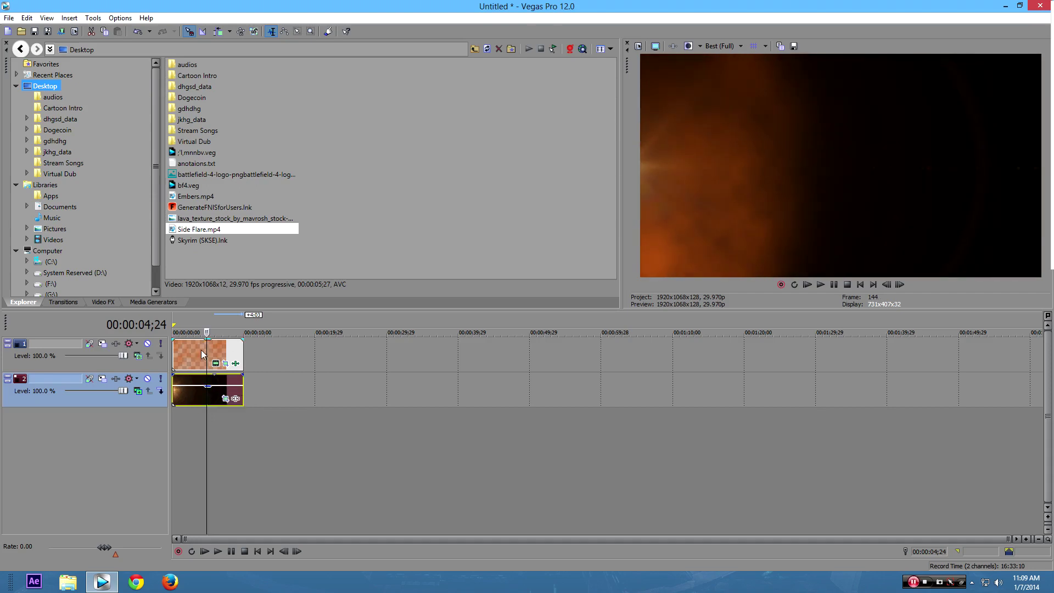
click(198, 353)
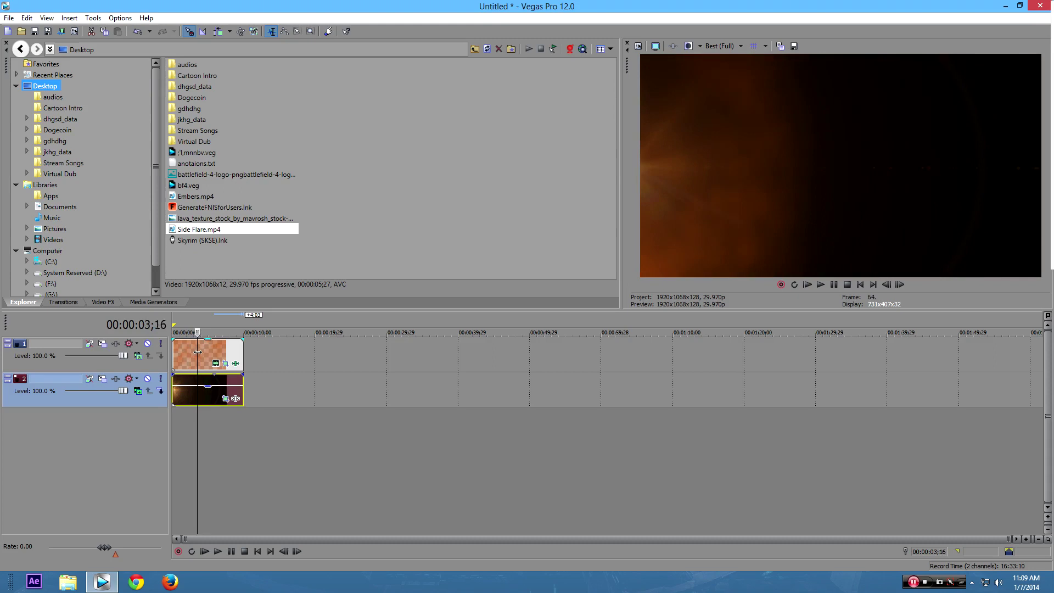
key(space)
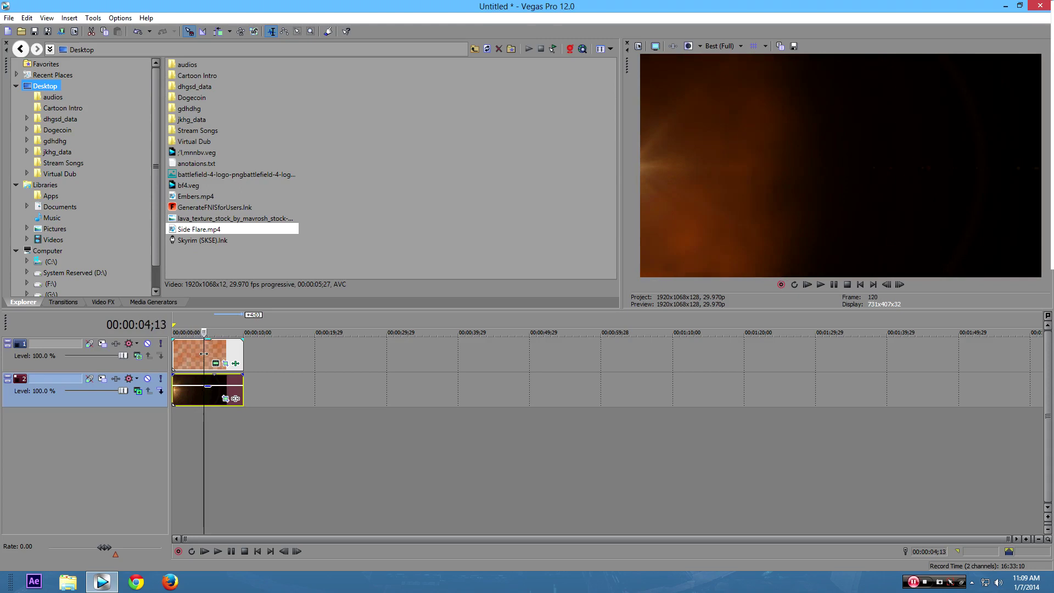
- Insert a new video track below the Side Flare track and place Embers.mp4 at its start
right_click(282, 410)
click(315, 443)
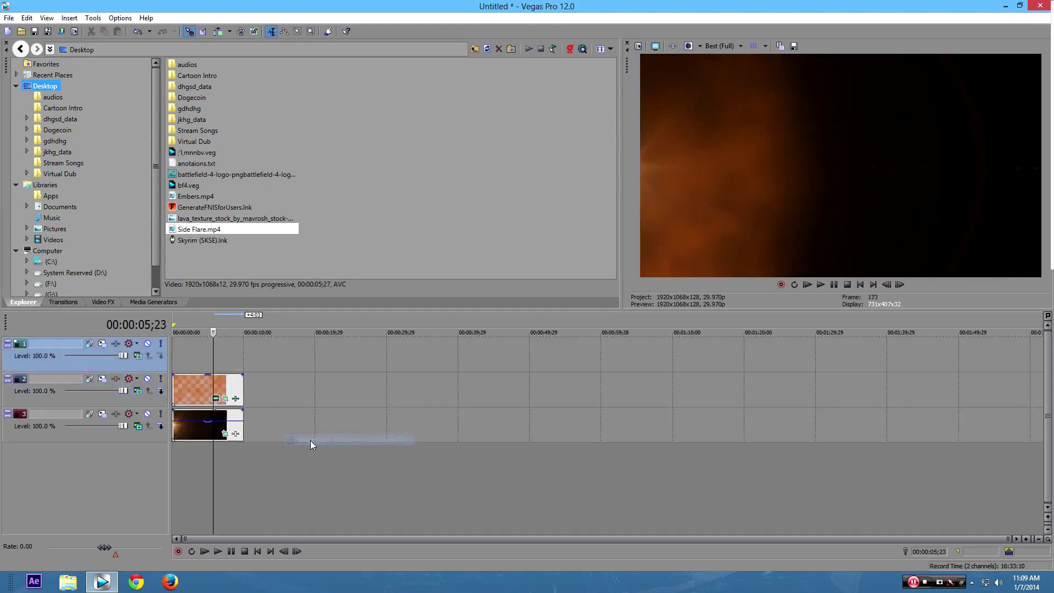
drag(125, 361, 127, 448)
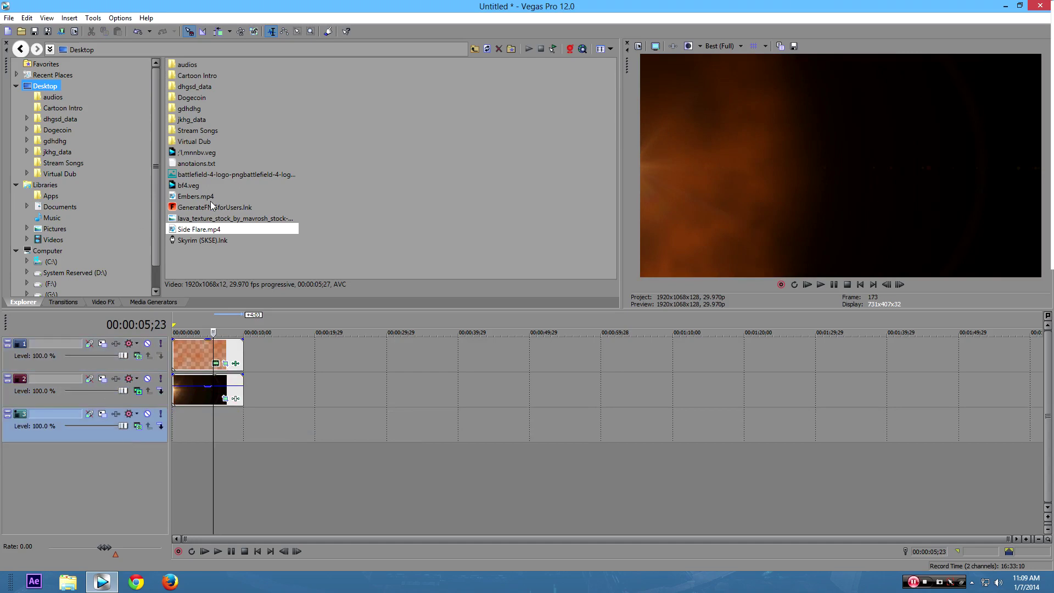
click(189, 197)
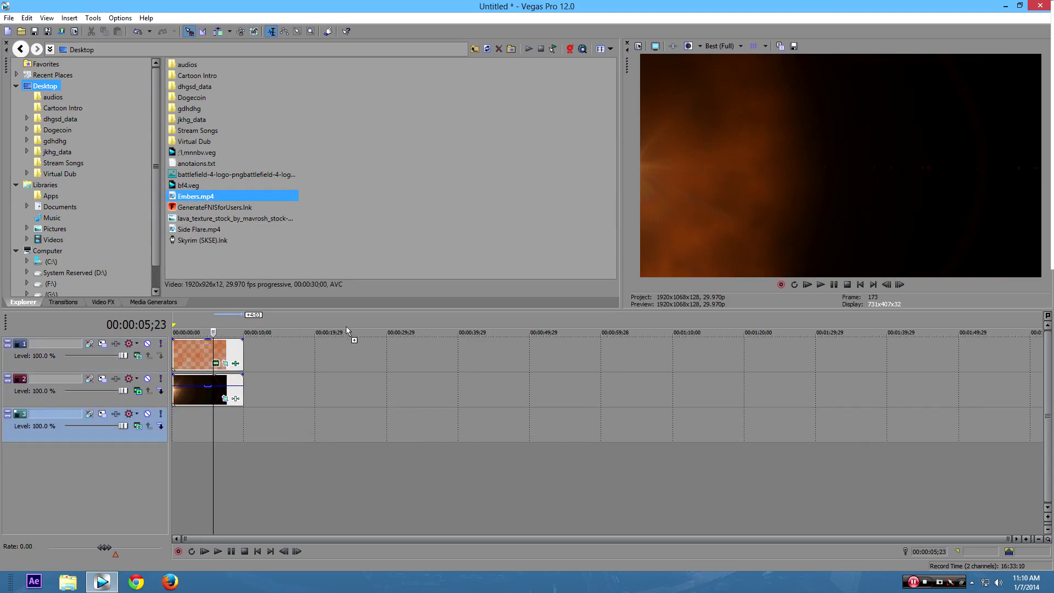
drag(336, 484, 245, 418)
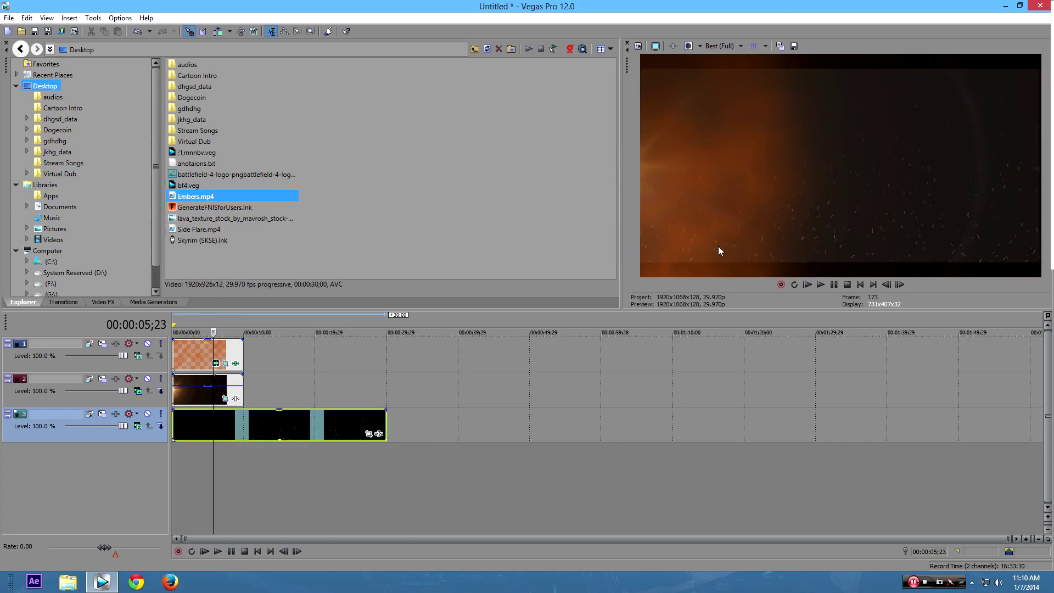
- Turn off Maintain aspect ratio and choose Disable resample in the Embers event's properties
right_click(254, 435)
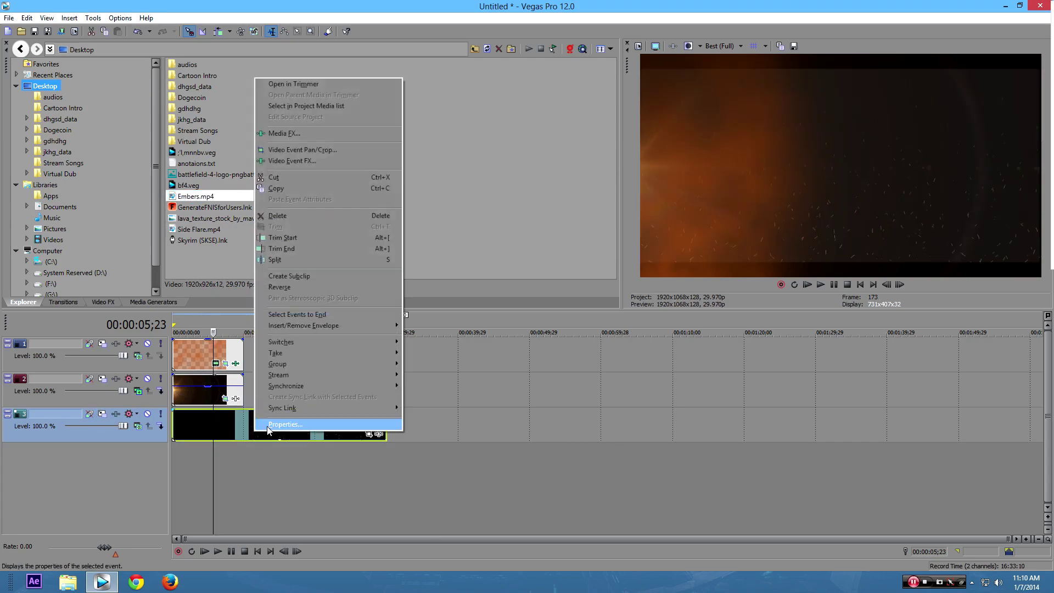
click(280, 424)
click(443, 182)
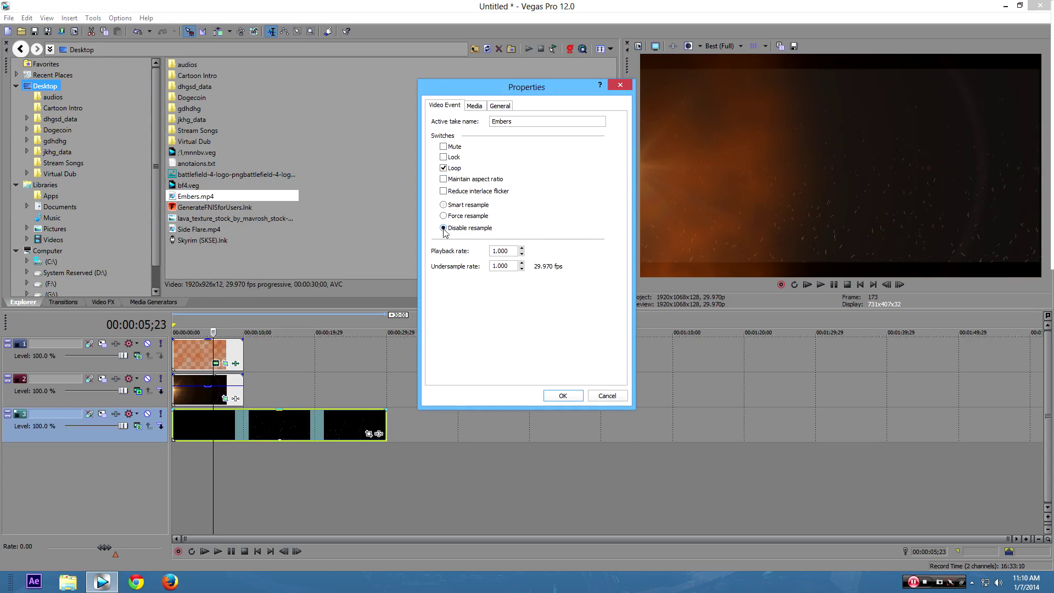
click(563, 396)
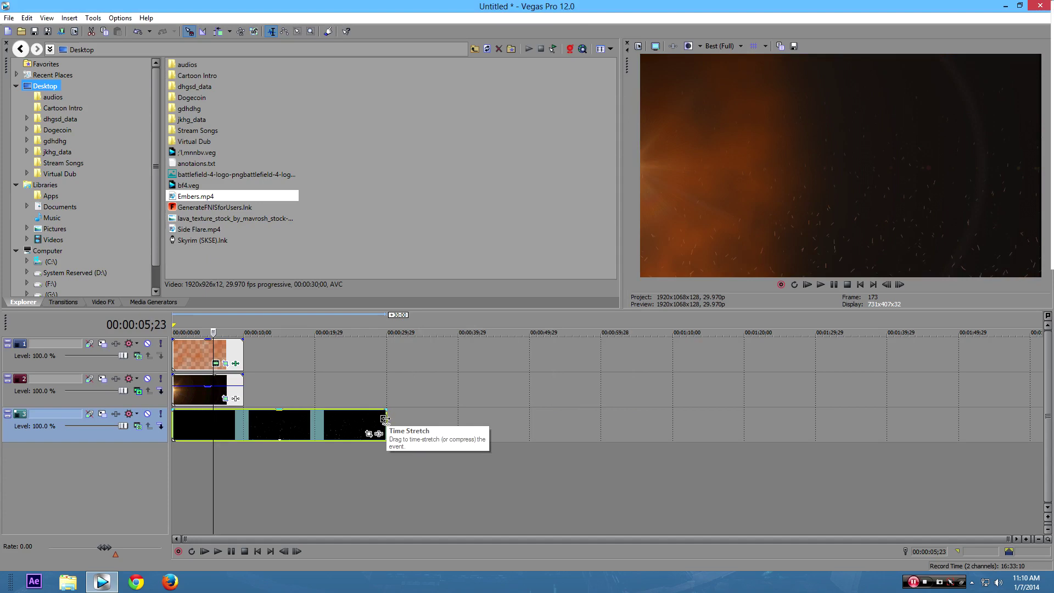
- Time-compress the Embers clip and fit it from the timeline start to the end of the two events above
drag(385, 419, 305, 430)
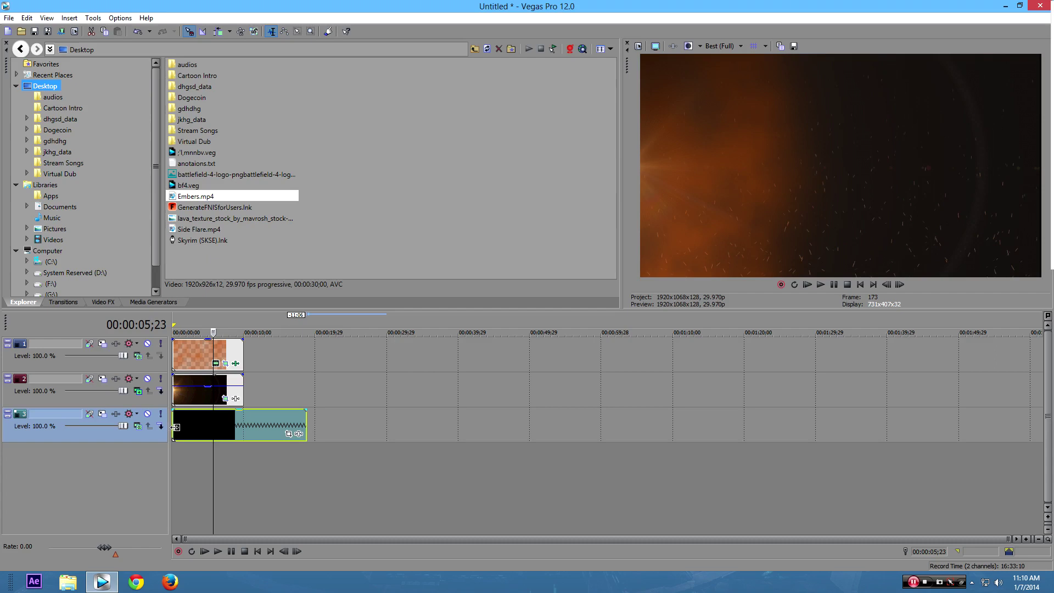
drag(175, 427, 191, 428)
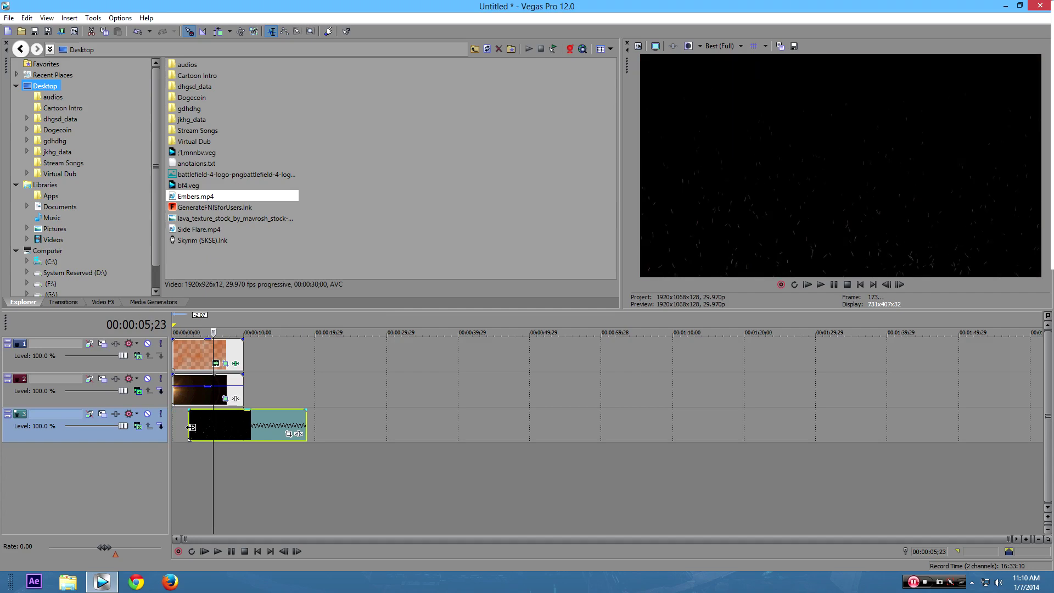
drag(267, 431, 243, 426)
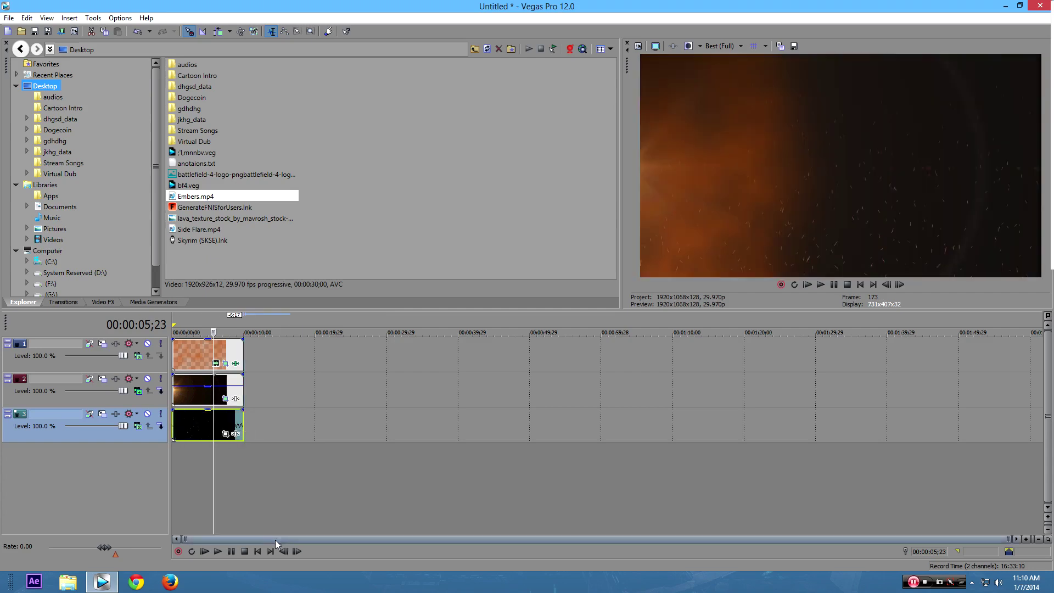
- Preview the composite with embers frame by frame from the start to 00:00:02;06
click(257, 551)
click(297, 551)
click(297, 551)
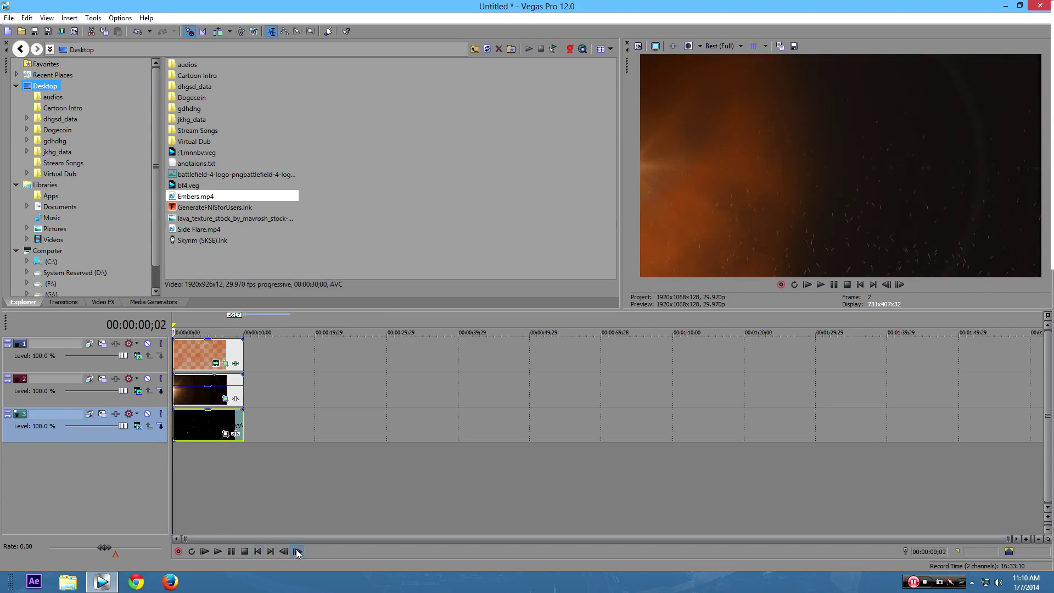
click(297, 551)
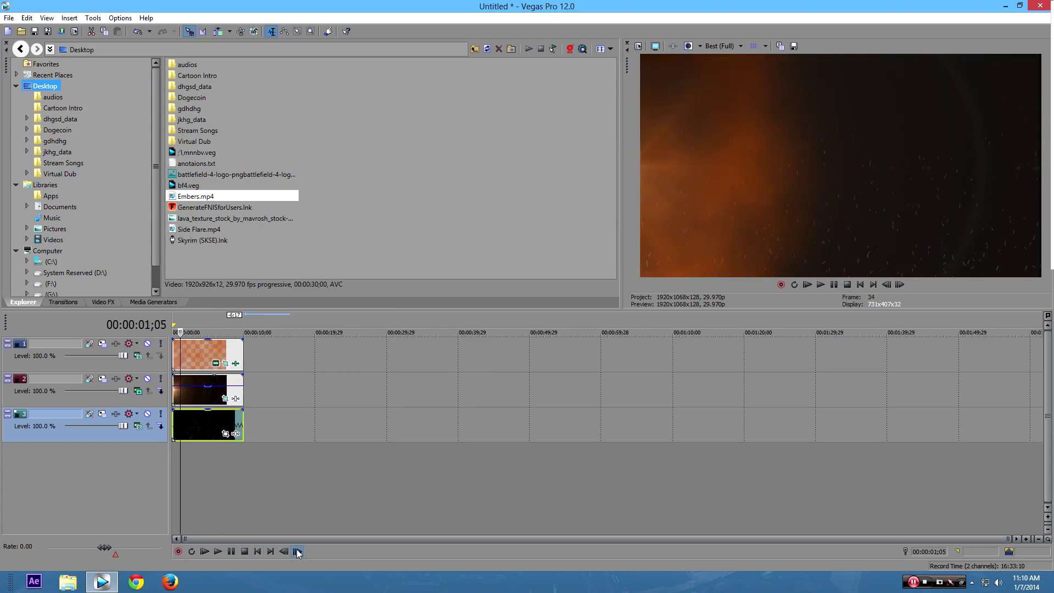
click(297, 551)
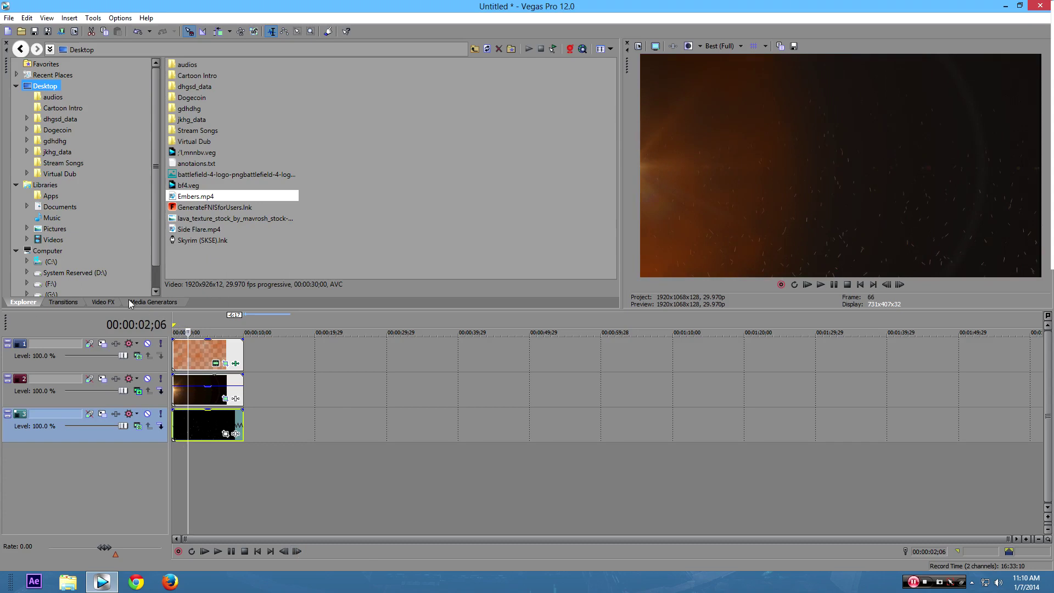
- Apply the Sony Color Corrector effect with its default preset to the Embers event
click(115, 299)
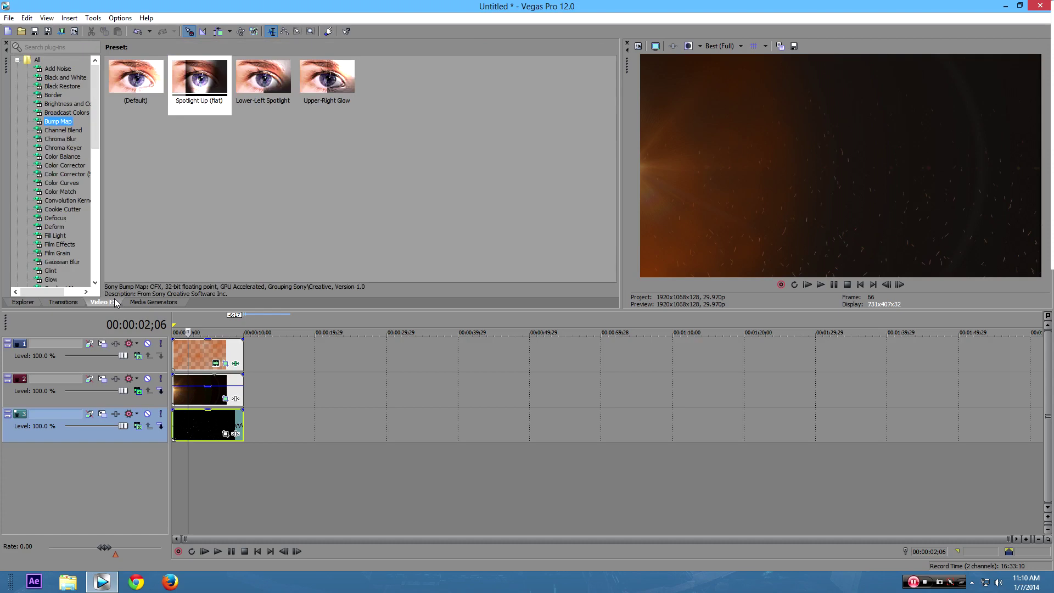
click(76, 183)
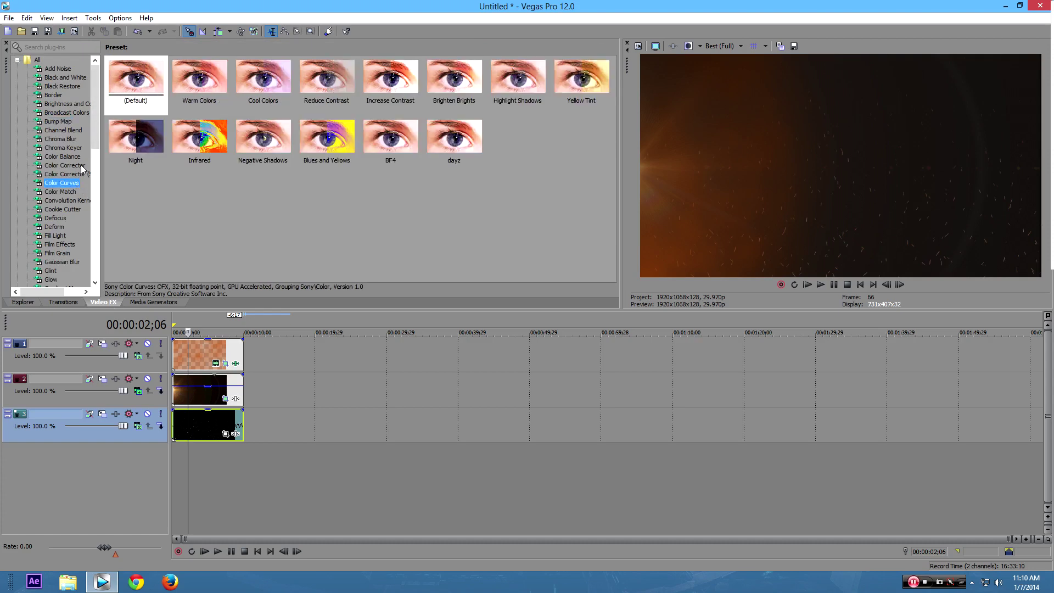
click(81, 166)
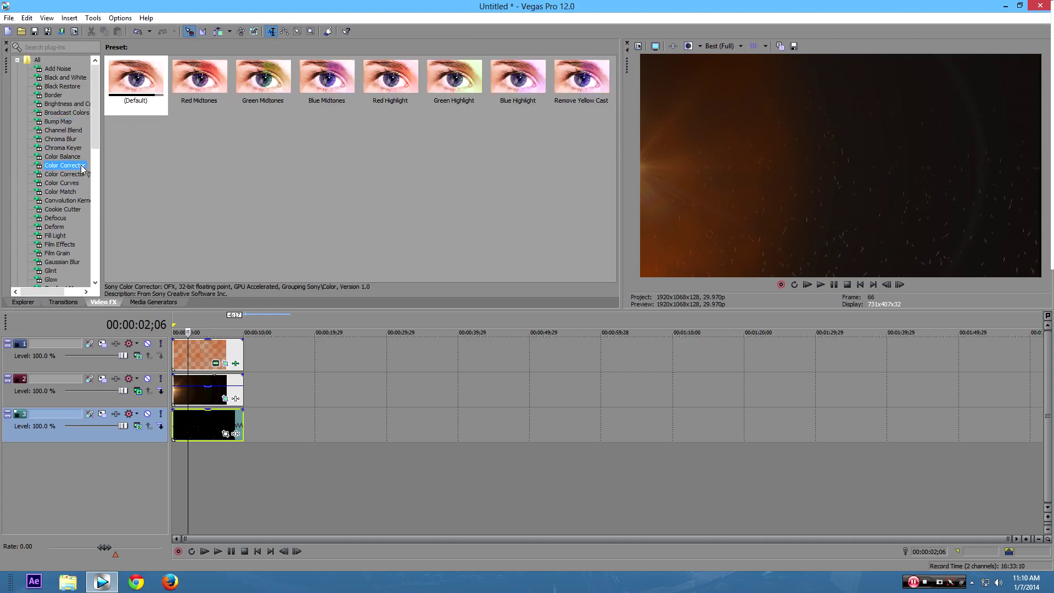
drag(120, 74, 207, 423)
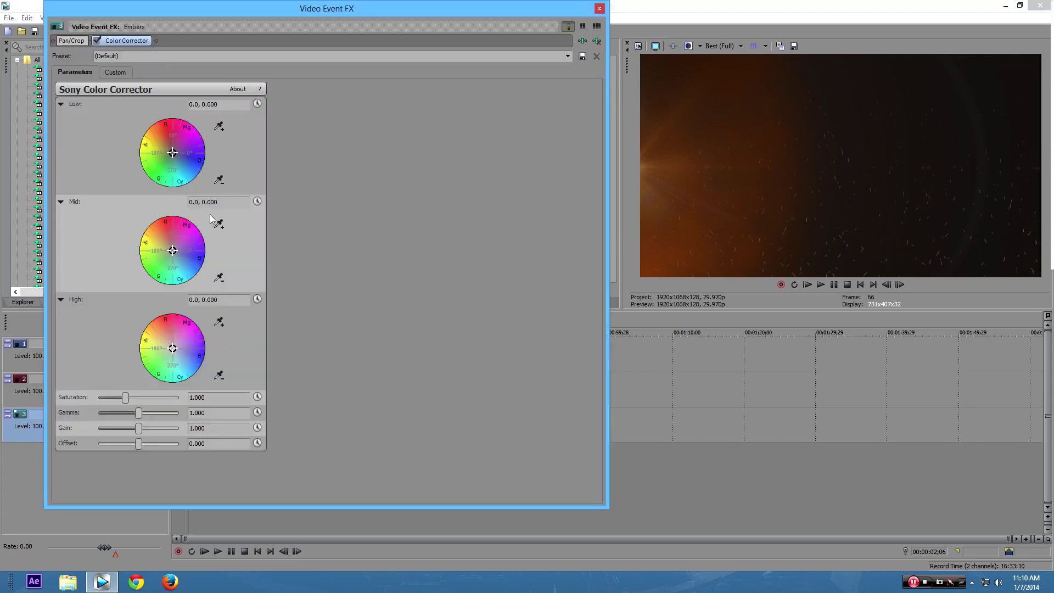
- Tint the embers orange with the Color Corrector, setting Mid to 134.55, 0.7127 and High to 126.72, 0.7525
click(165, 229)
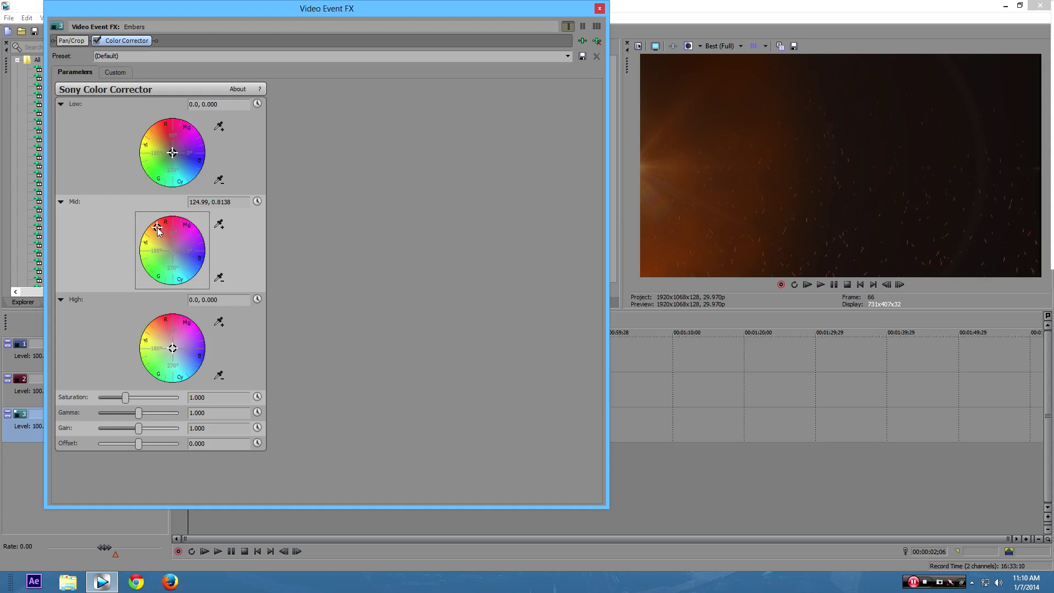
drag(157, 229, 156, 235)
click(160, 329)
drag(159, 328, 157, 327)
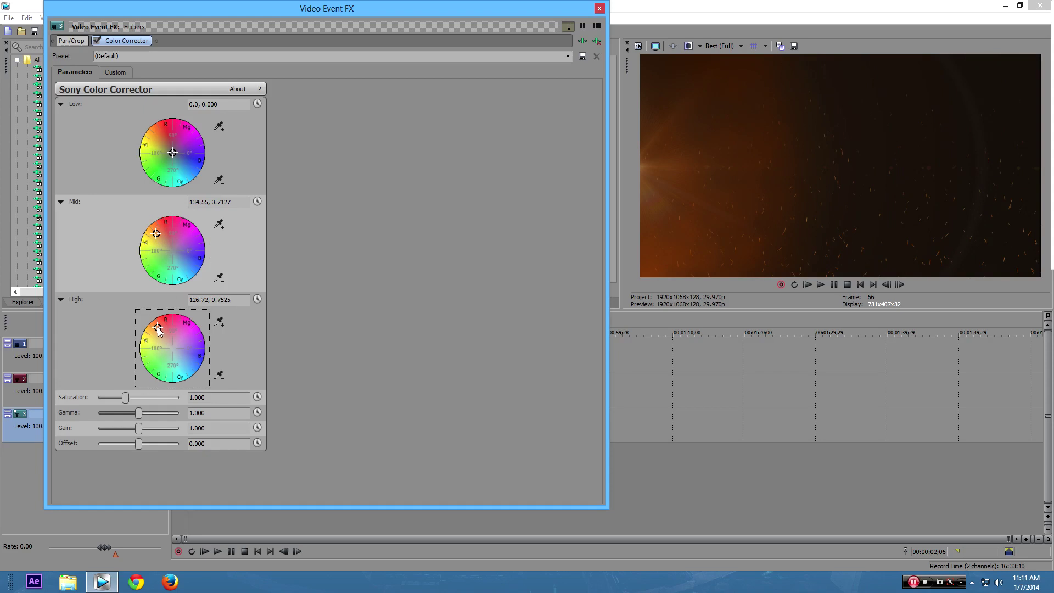
click(600, 10)
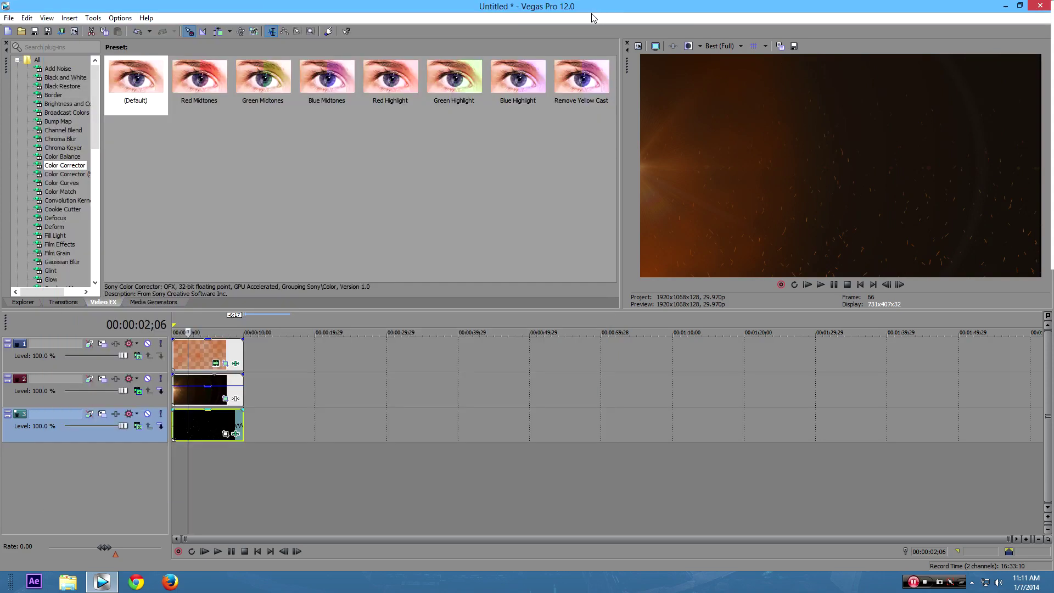
- Insert a new video track below the Embers track and add a text media event on it at 00:00:02;06
right_click(279, 344)
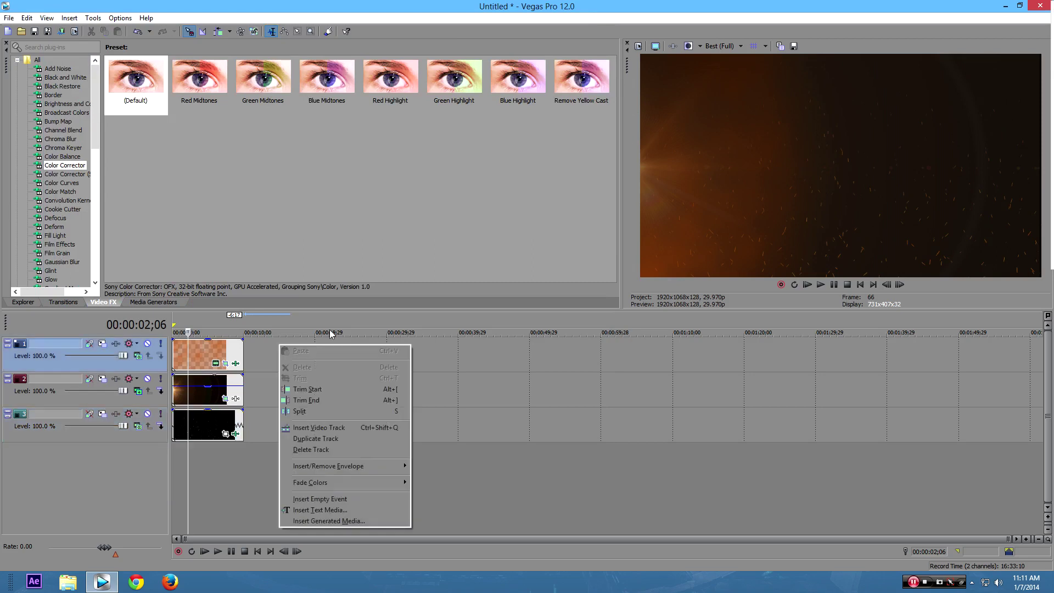
click(336, 427)
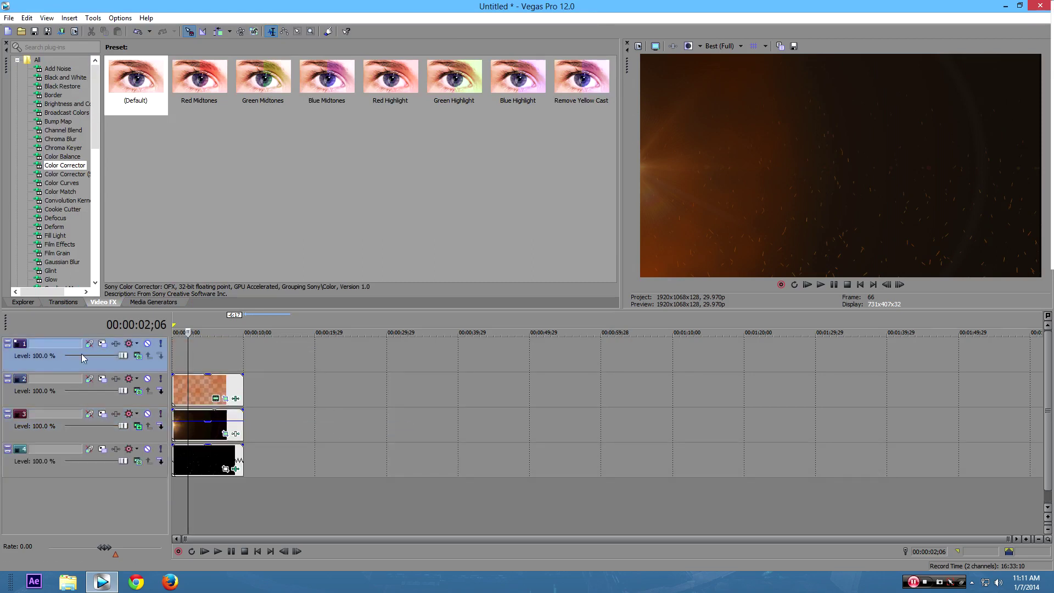
drag(48, 363, 60, 491)
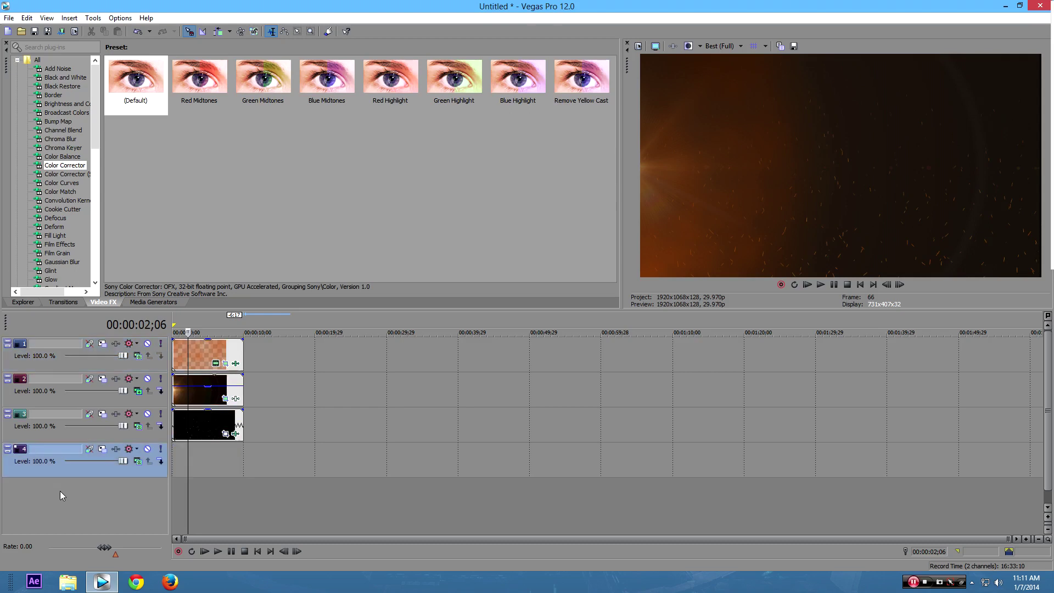
right_click(180, 462)
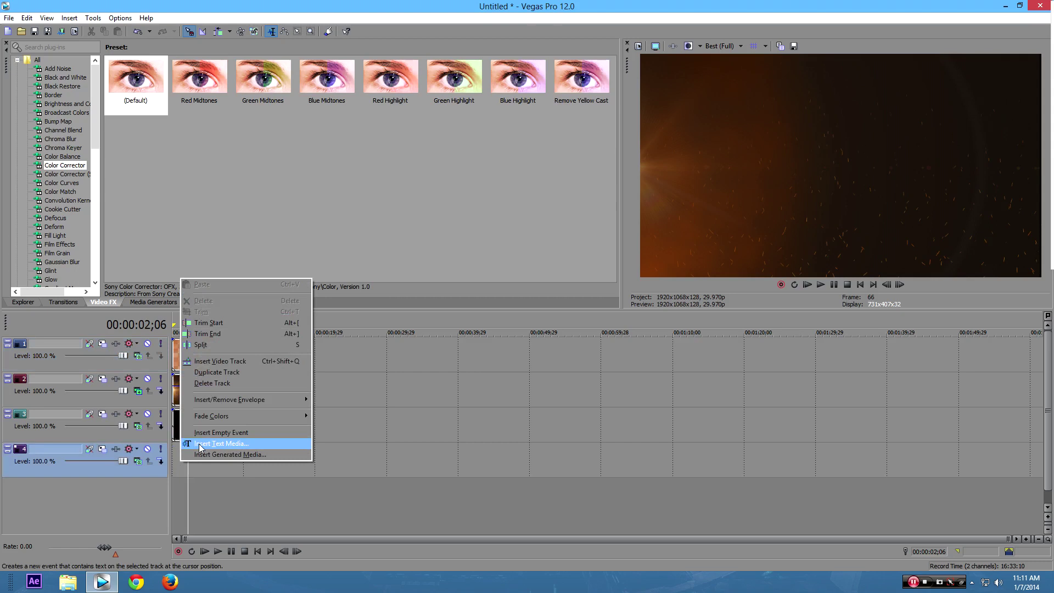
click(199, 443)
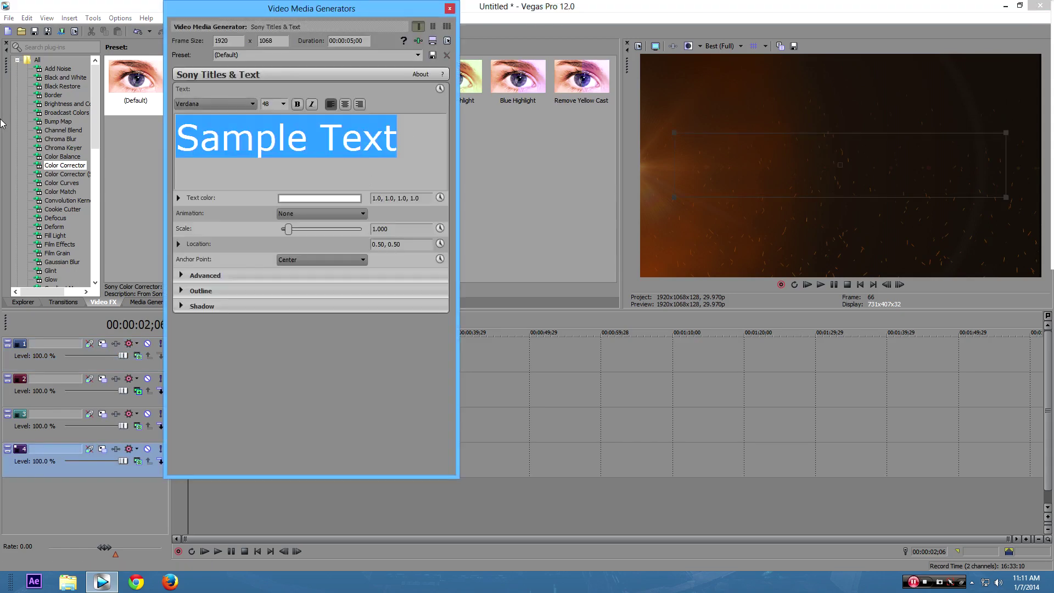
- Replace the sample text with "Mrjubble" and set its font to Jack's Candlestick Regular
text(Mrju)
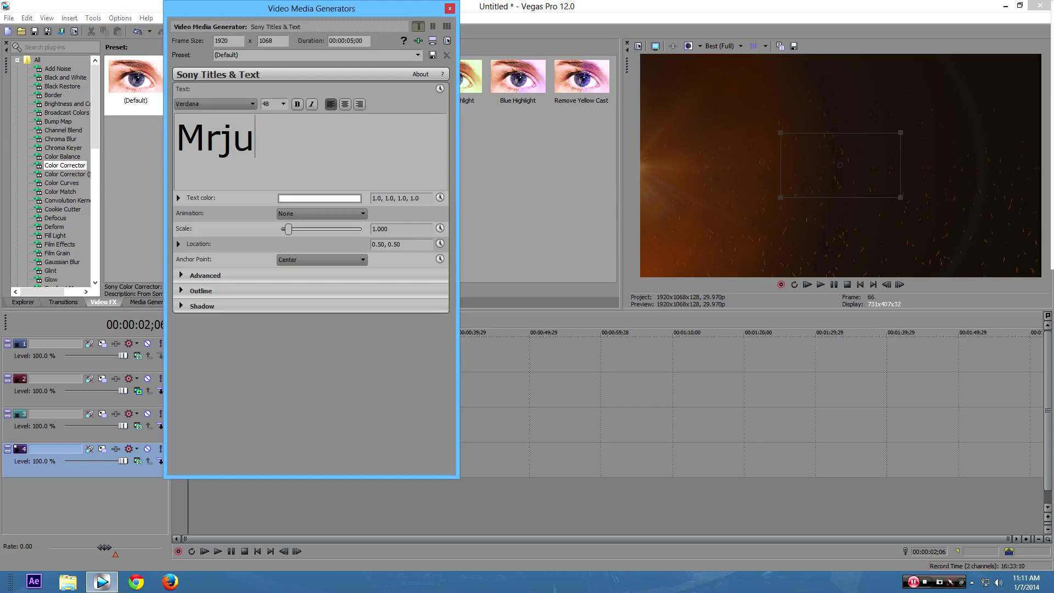
text(bble)
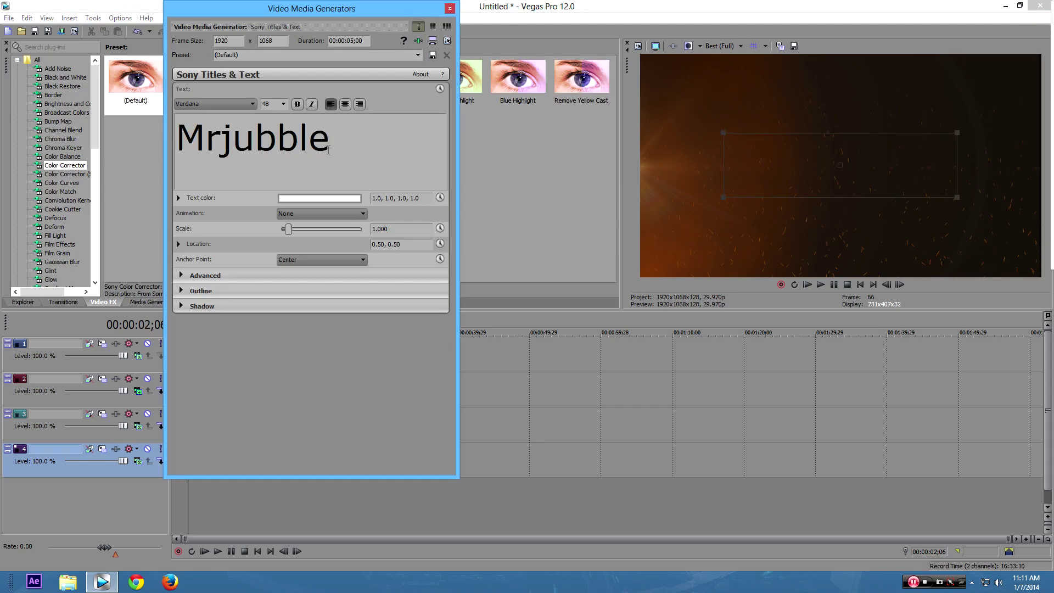
key(ctrl+a)
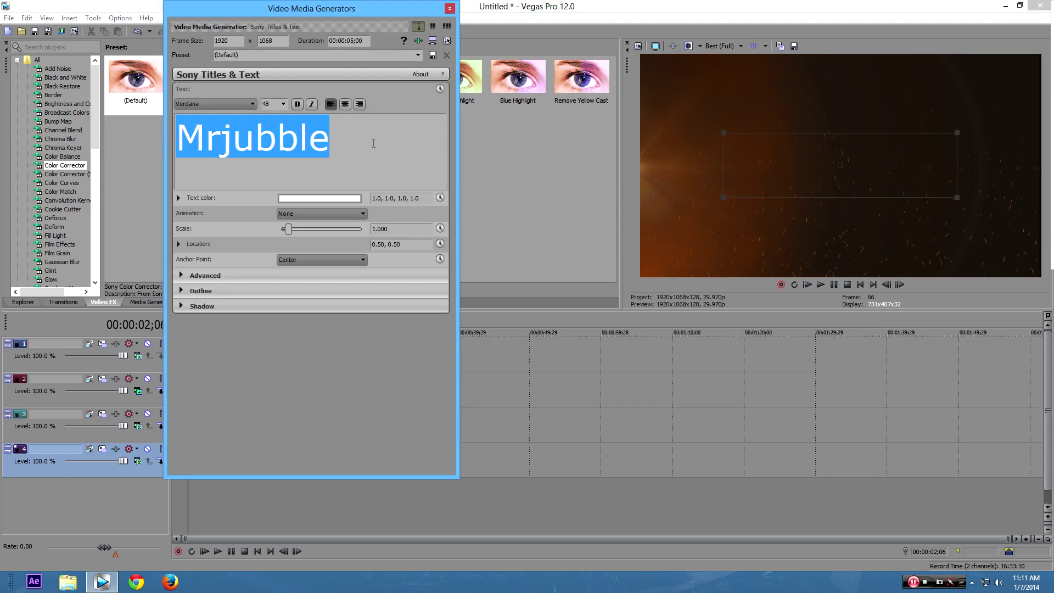
click(222, 106)
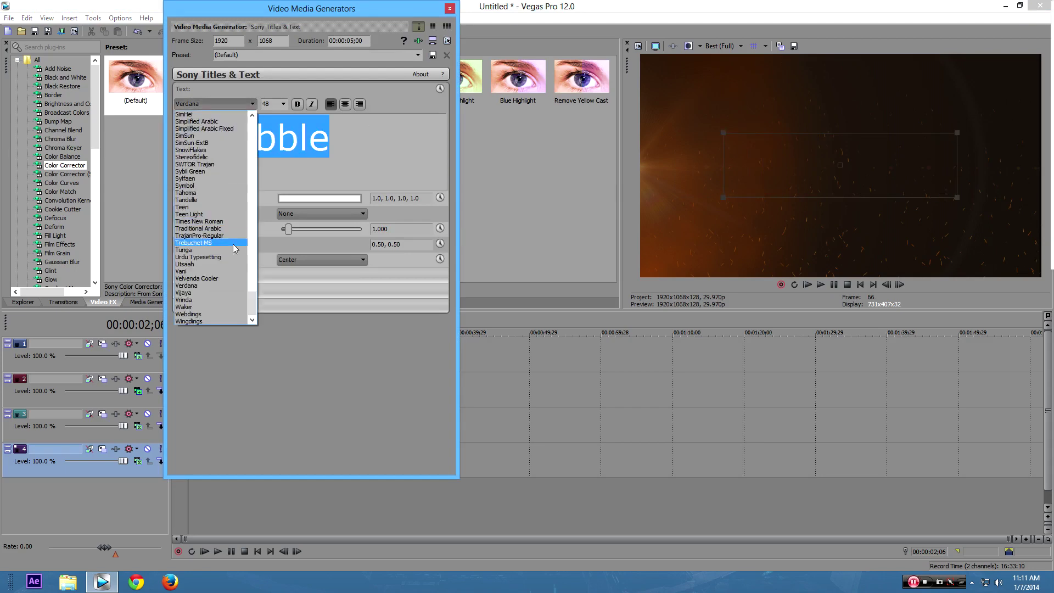
drag(254, 303, 255, 217)
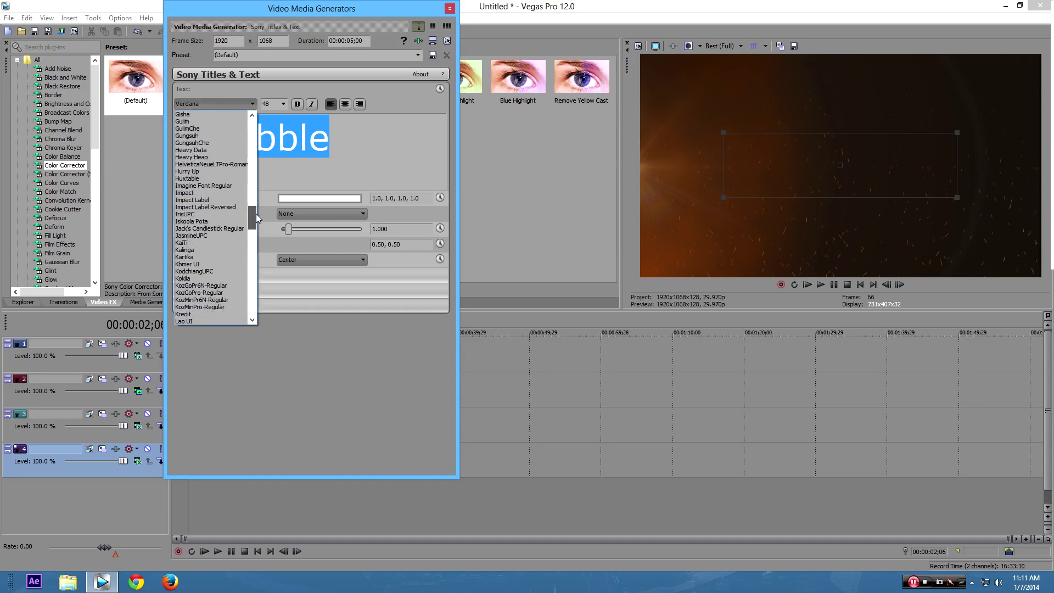
click(211, 229)
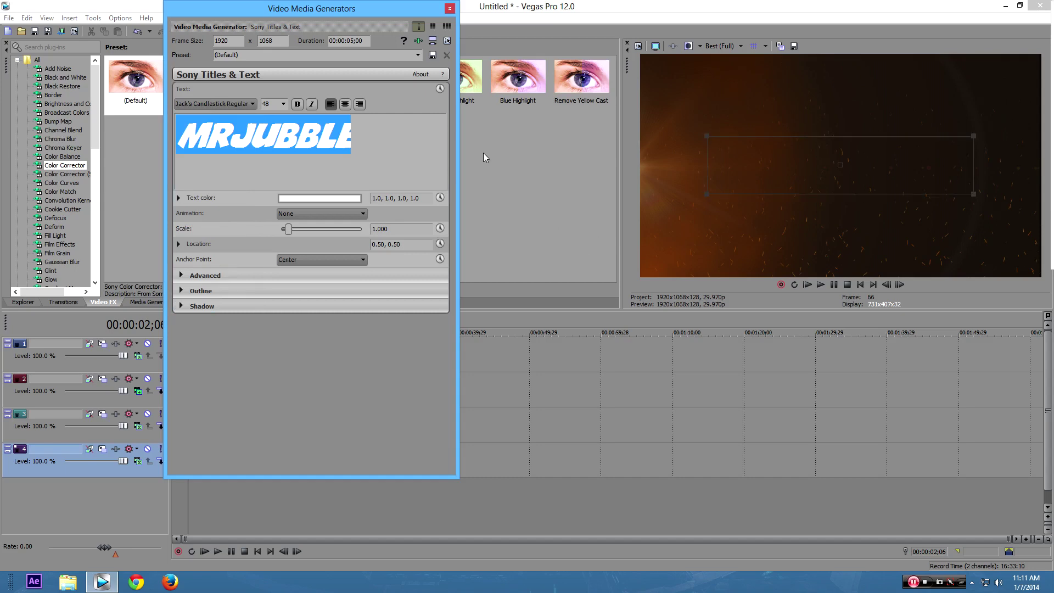
- Make the title's text color fully transparent, with values 1.0, 1.0, 1.0, 0.0
click(294, 201)
drag(370, 230, 374, 370)
click(374, 370)
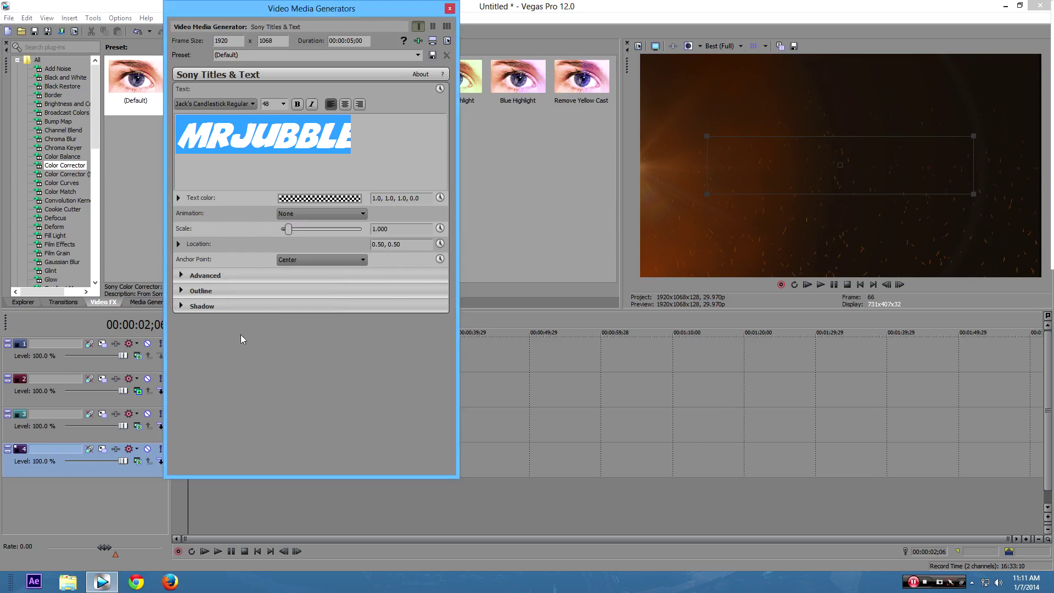
- Set the title's background to opaque black, 0.0, 0.0, 0.0, 1.0, and close the text generator
click(180, 276)
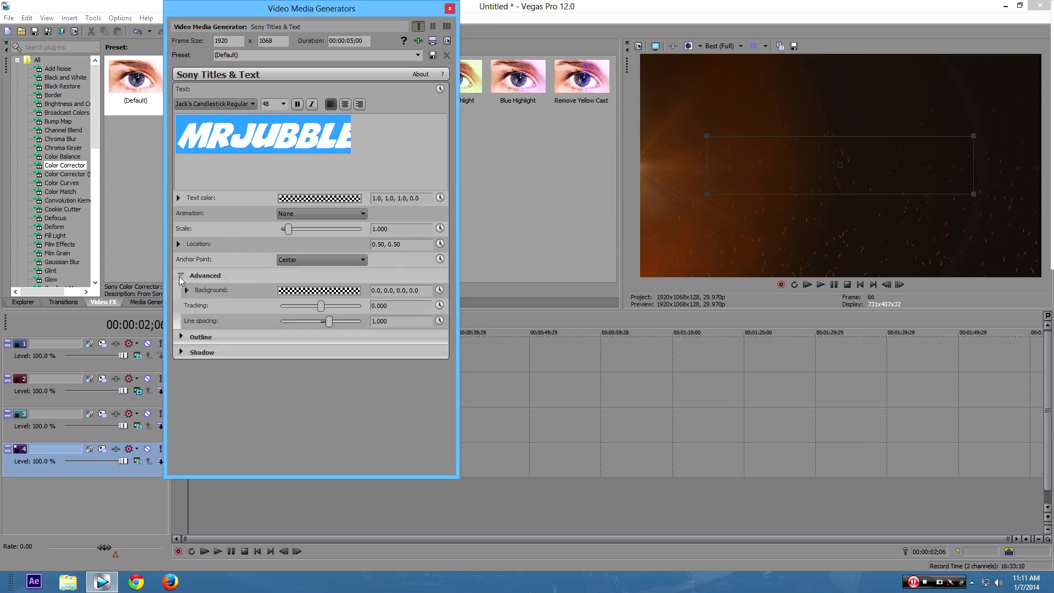
click(298, 292)
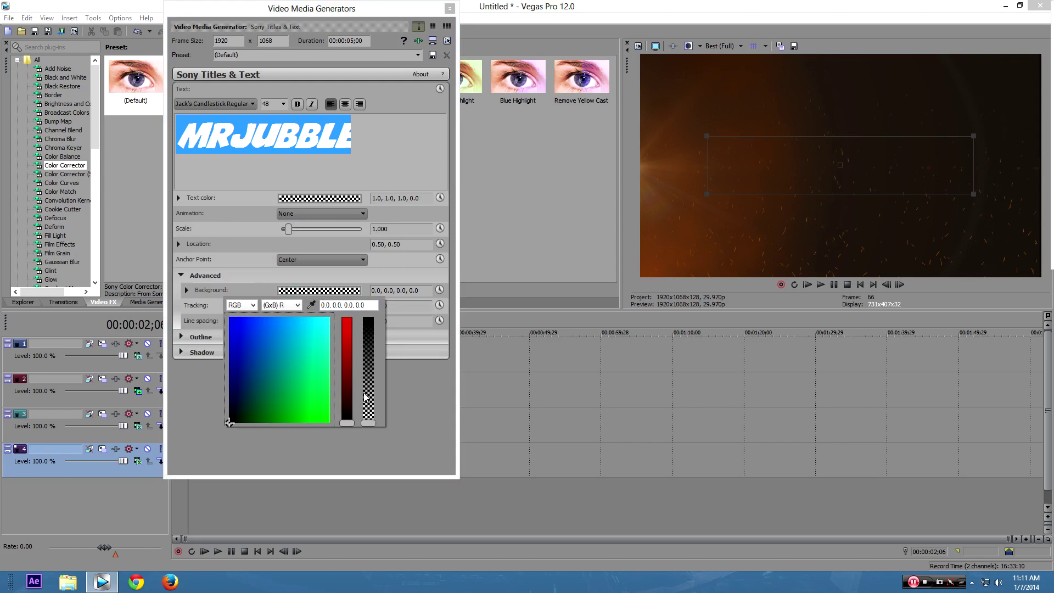
drag(371, 420, 381, 278)
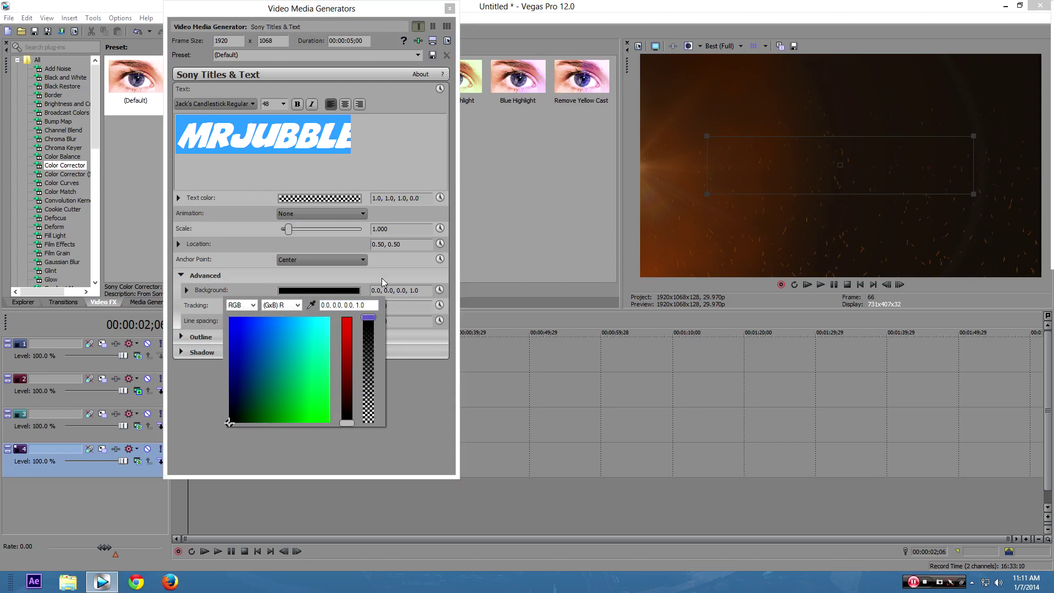
click(430, 396)
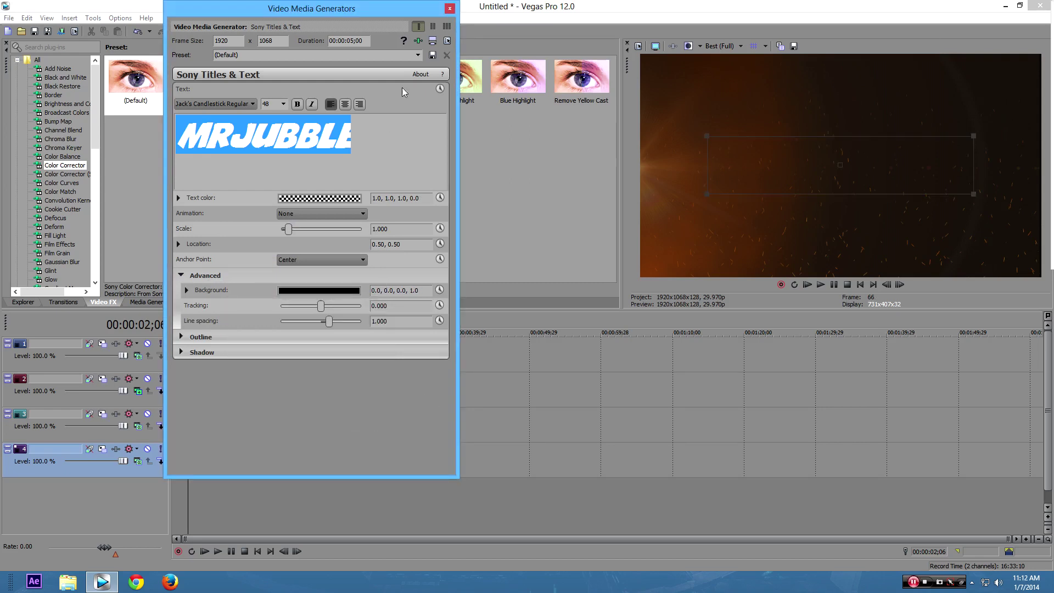
click(449, 8)
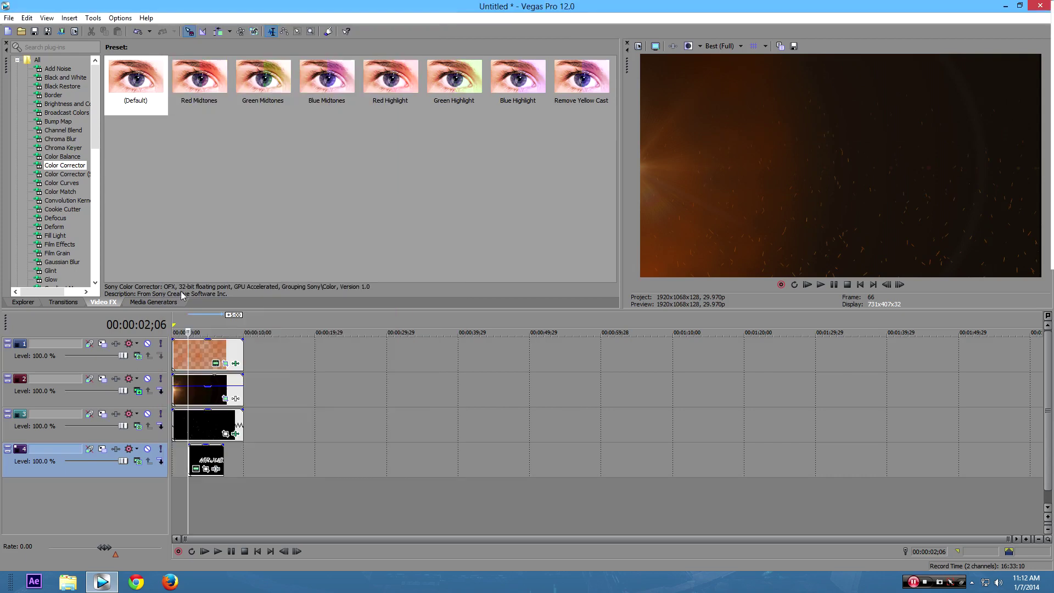
- Set the compositing mode of the Embers track (track 3) to Add
click(136, 427)
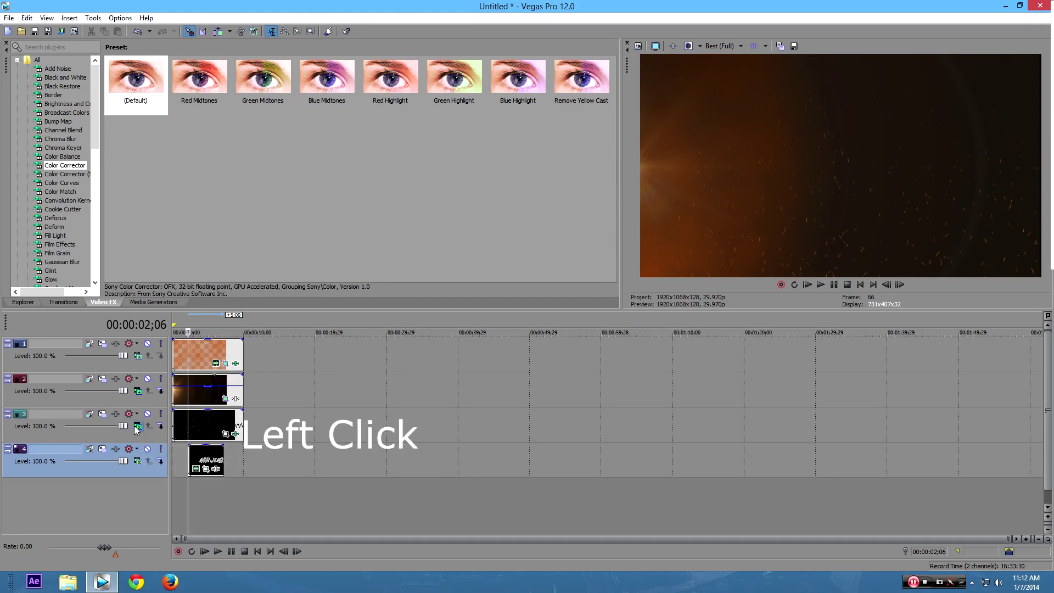
click(137, 427)
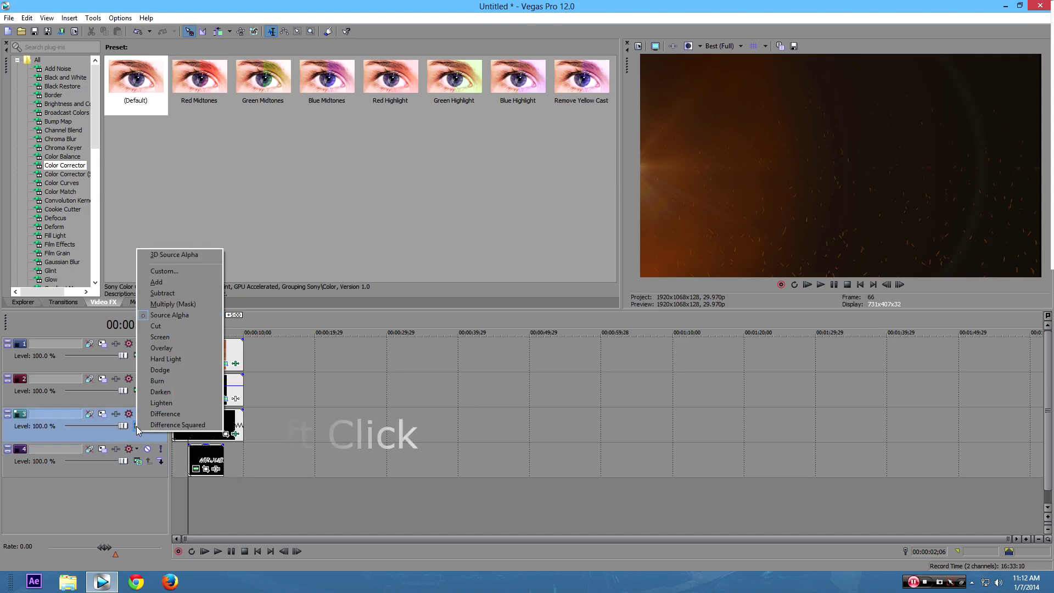
click(179, 282)
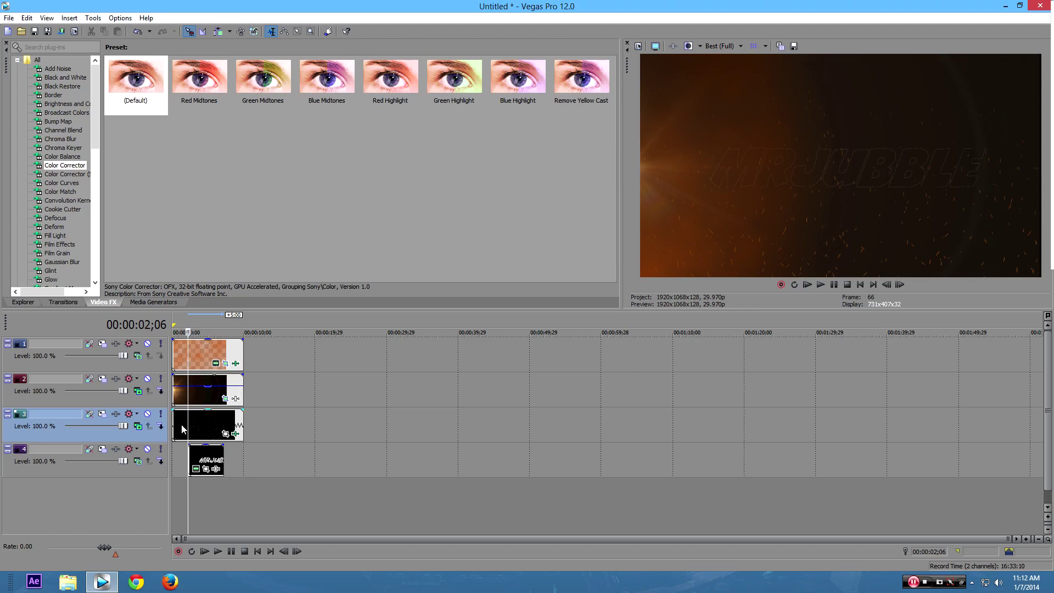
click(138, 426)
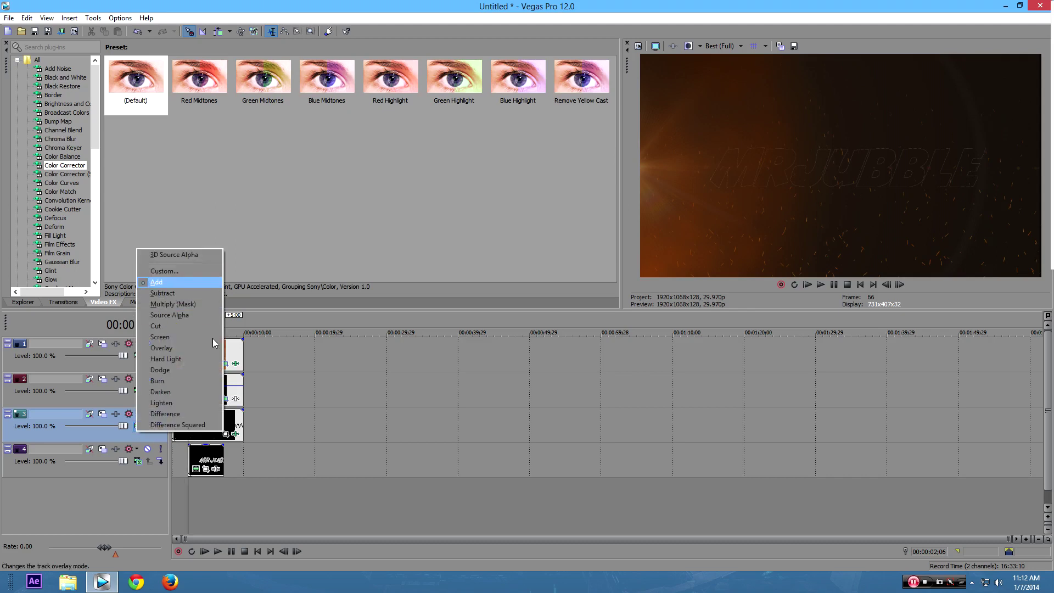
- Move the title event to the start of the timeline and extend it to end with the events above
click(184, 461)
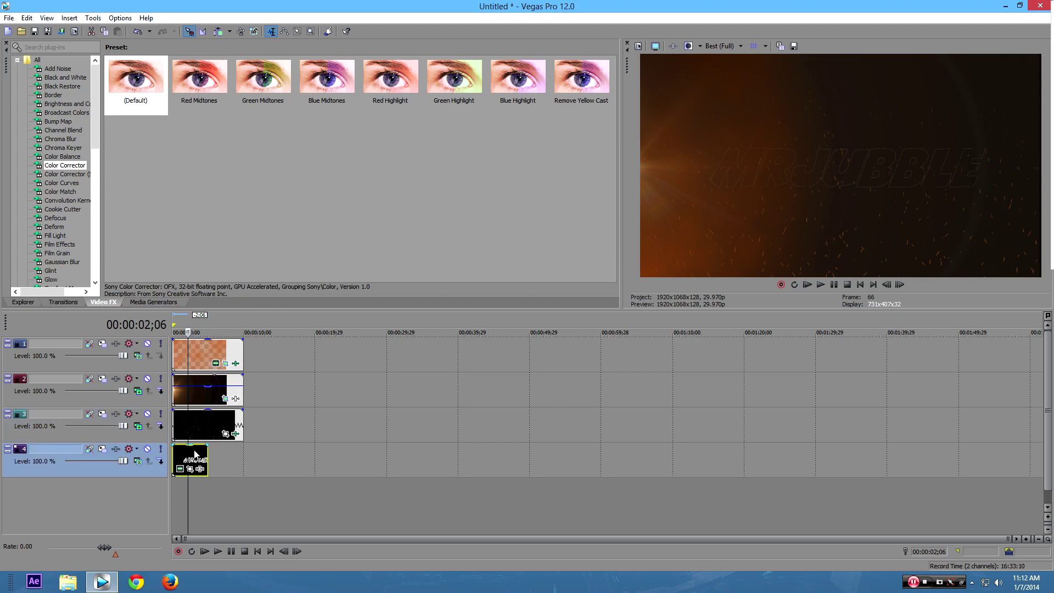
drag(206, 461, 190, 461)
drag(207, 461, 243, 461)
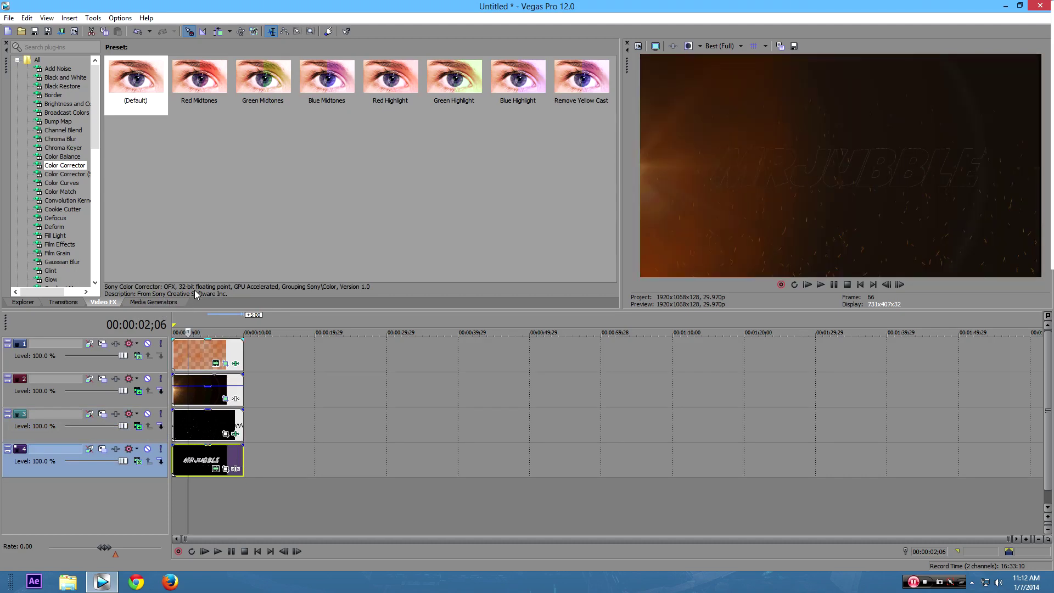
- Add the lava_texture_stock image from the Desktop at the timeline start on a new track below the title
click(23, 302)
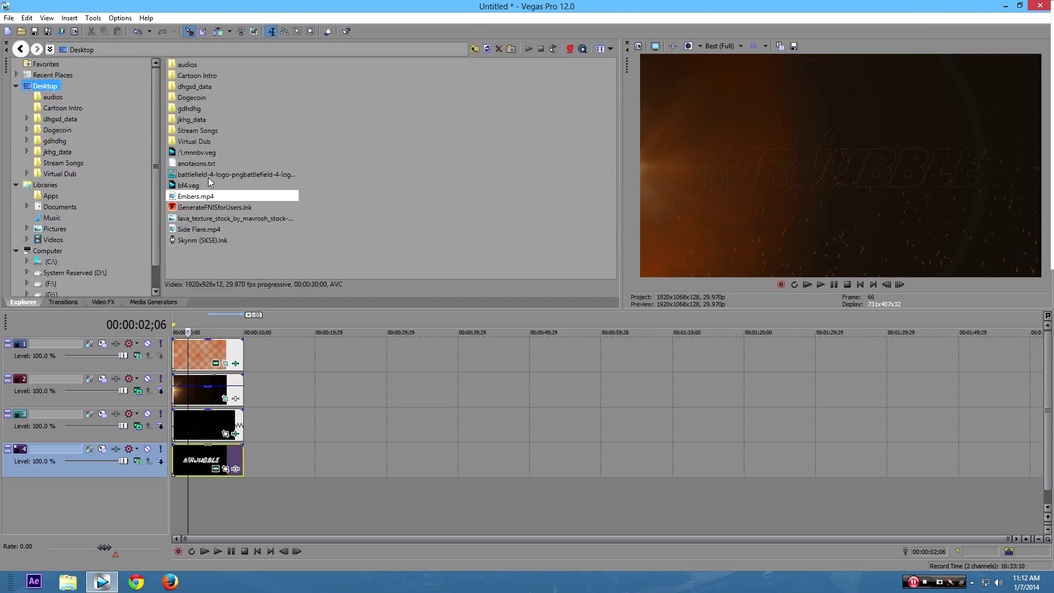
click(208, 219)
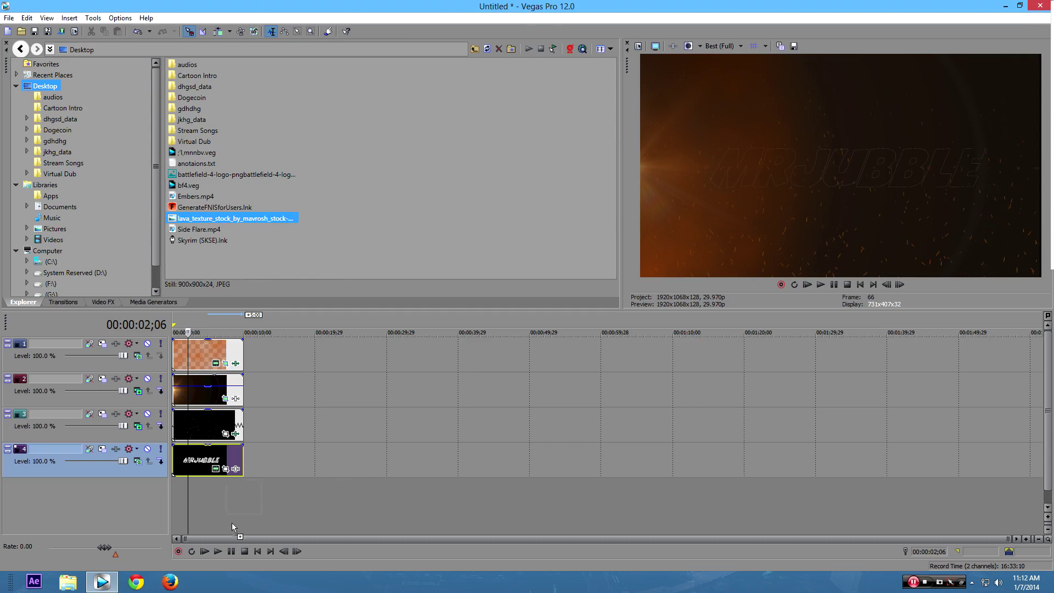
drag(231, 523, 161, 501)
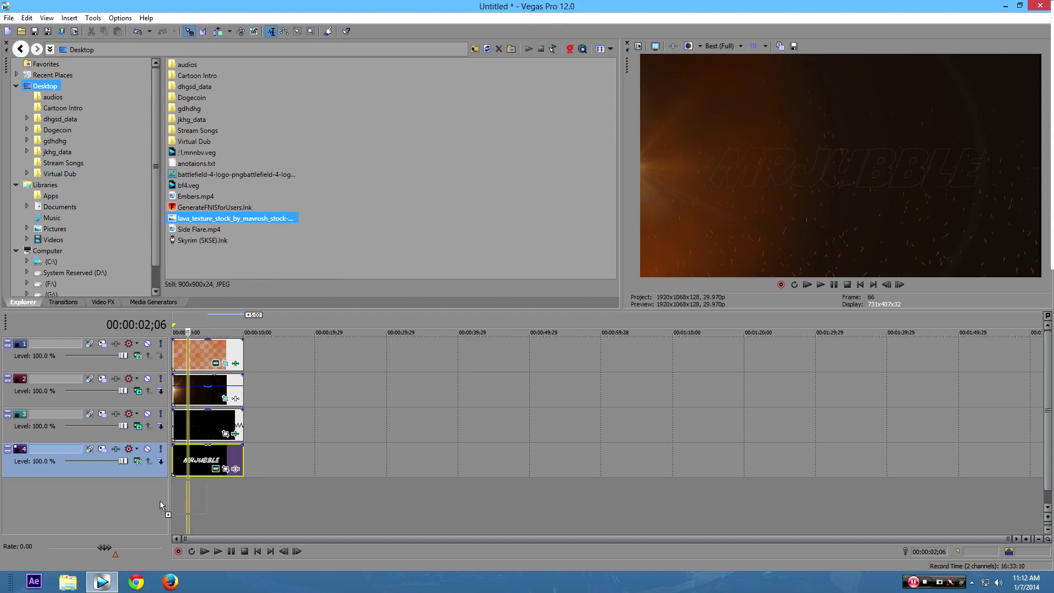
drag(160, 501, 159, 501)
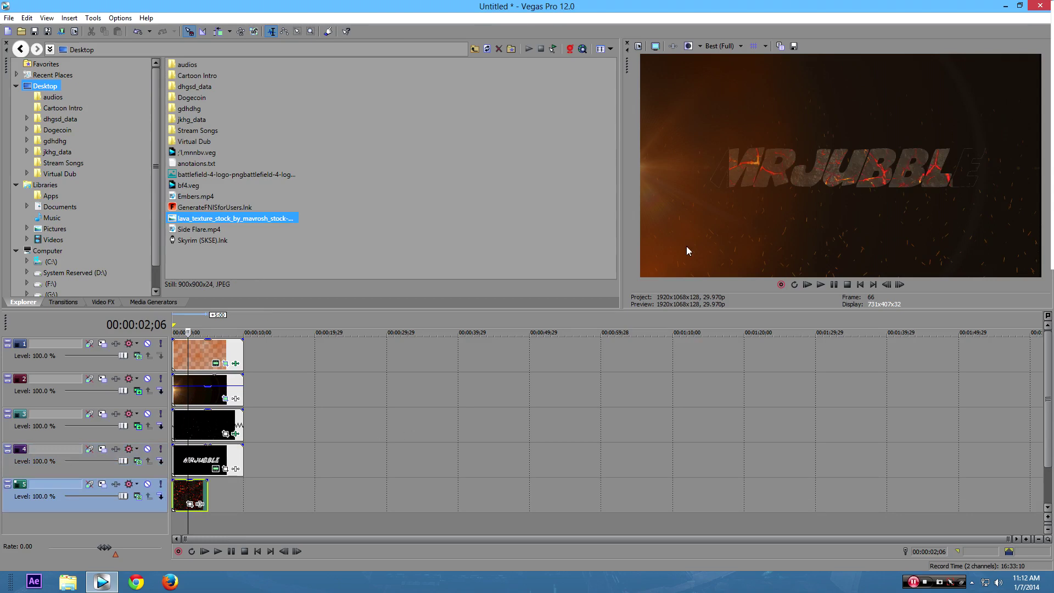
- In the title's Pan/Crop, enlarge the frame to about 3,157.4 by 1,756.3 and move its center to about 116.3, 517.1
click(225, 469)
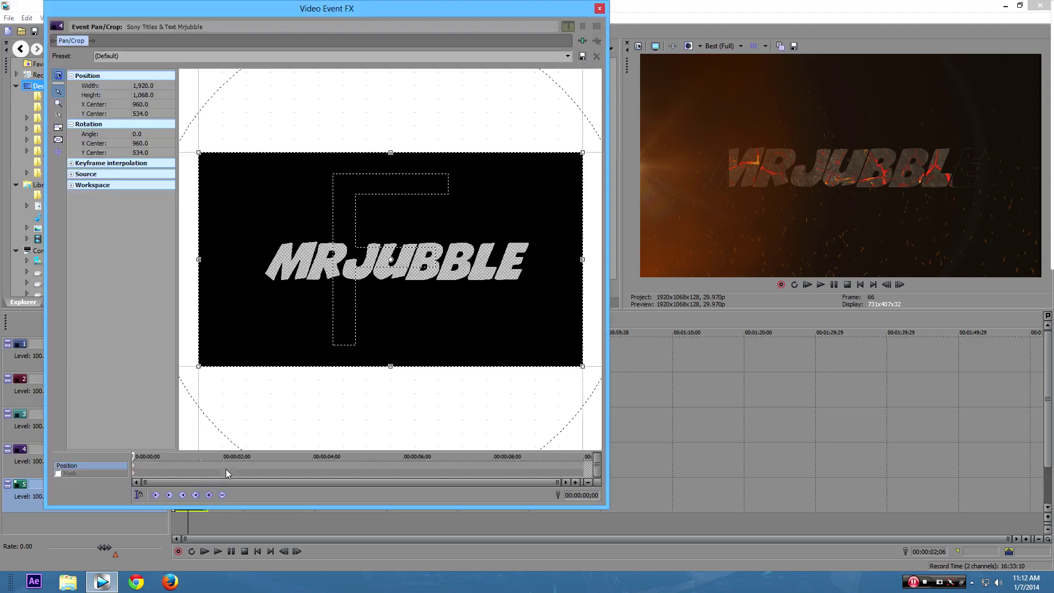
scroll(392, 250, down, 2)
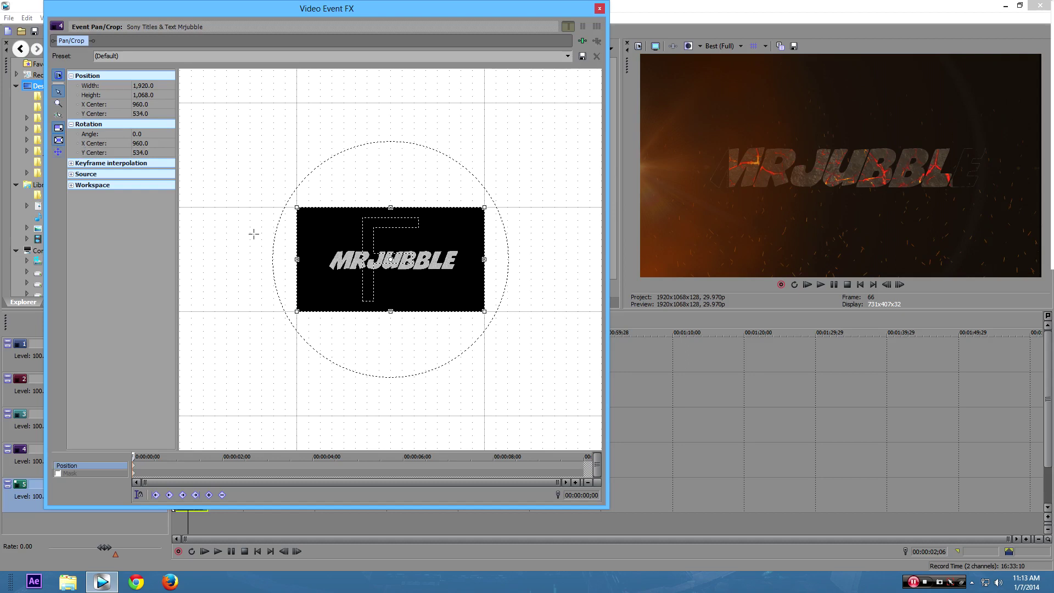
drag(294, 207, 238, 169)
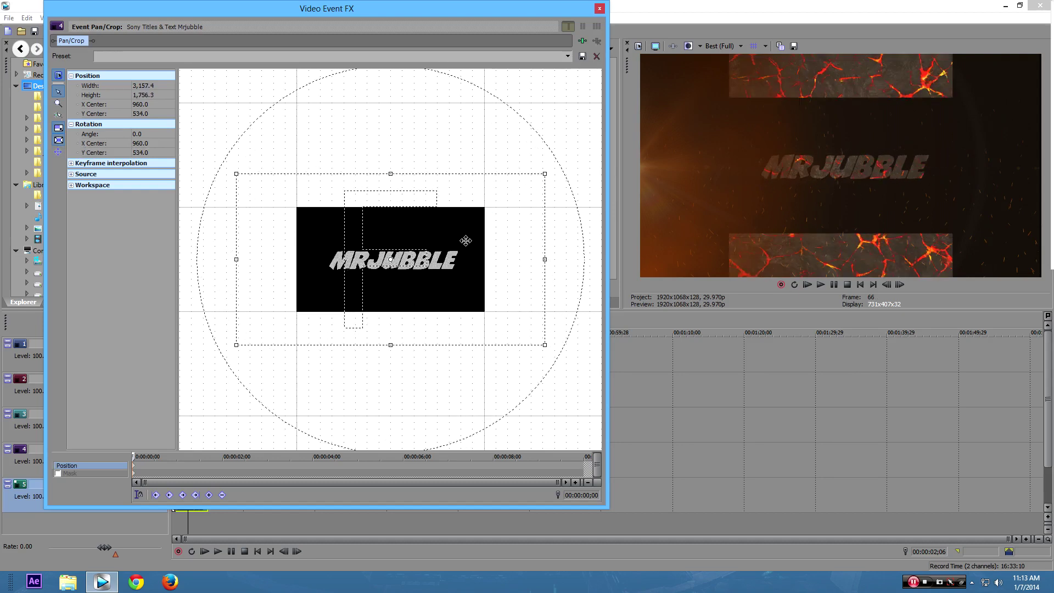
drag(462, 242, 383, 239)
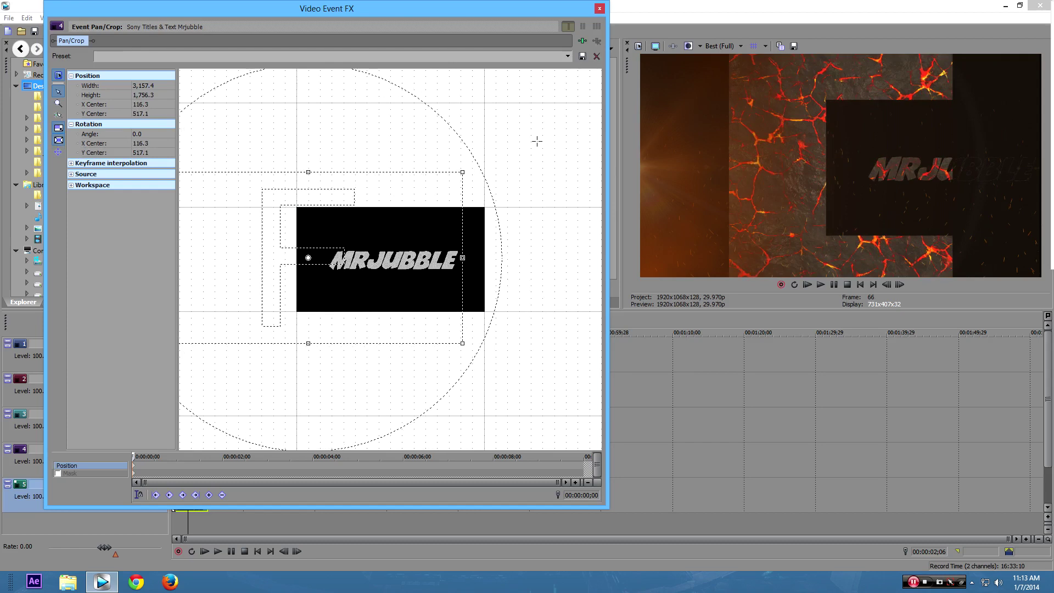
click(598, 10)
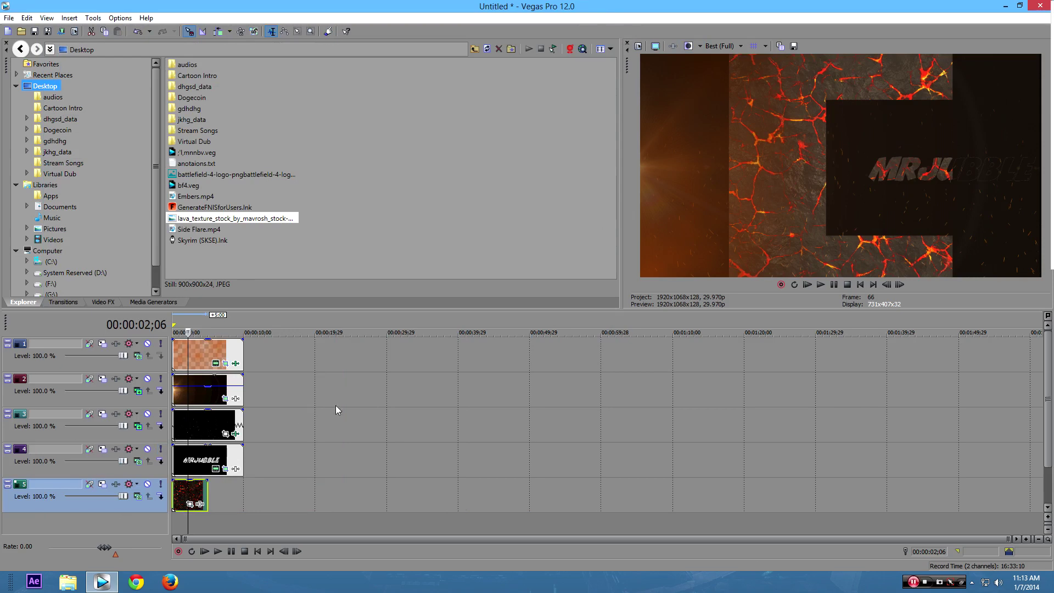
- In the lava image's Pan/Crop, enlarge the frame to about 1,998.3 square and move its center to about -283.2, 353.6
click(190, 509)
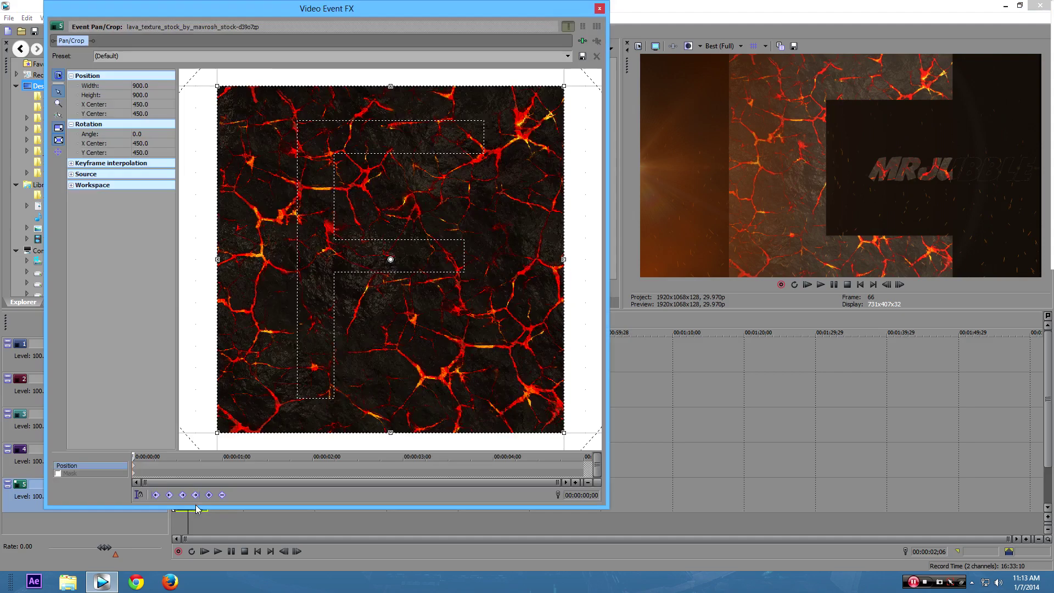
scroll(273, 269, down, 3)
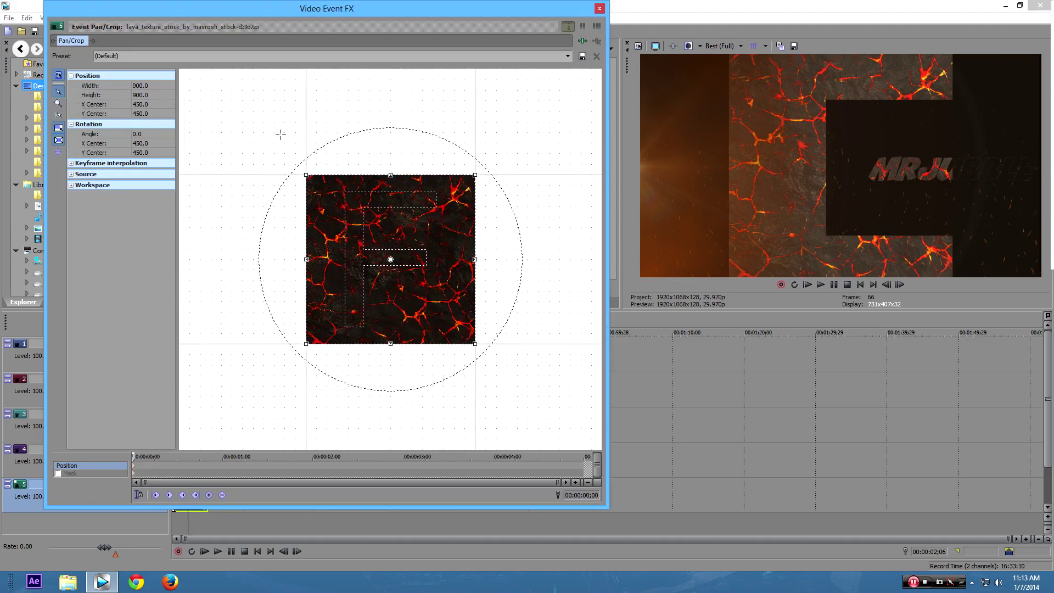
drag(303, 173, 189, 69)
drag(445, 213, 310, 197)
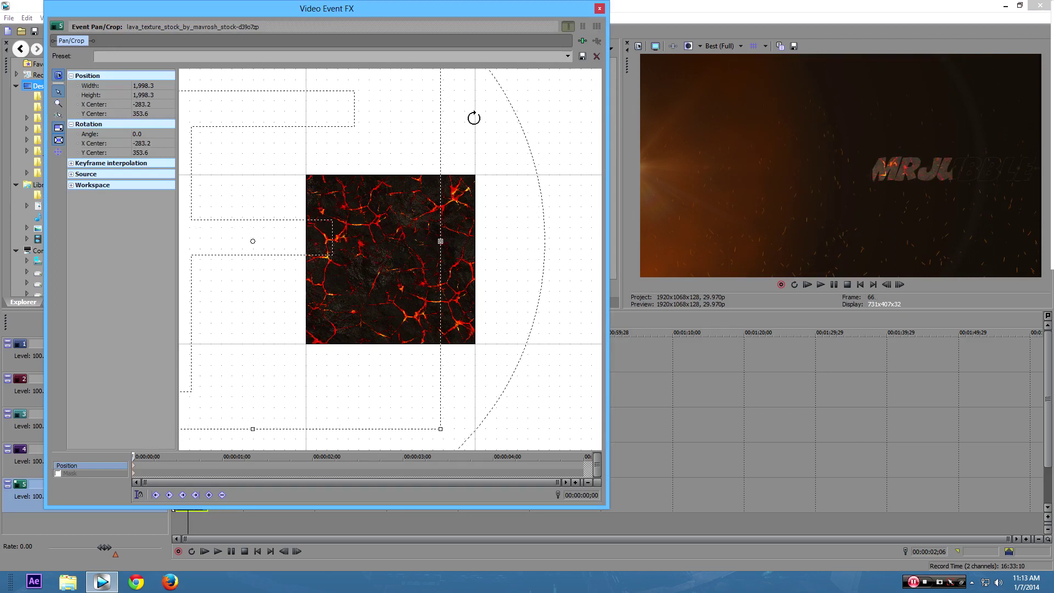
click(600, 8)
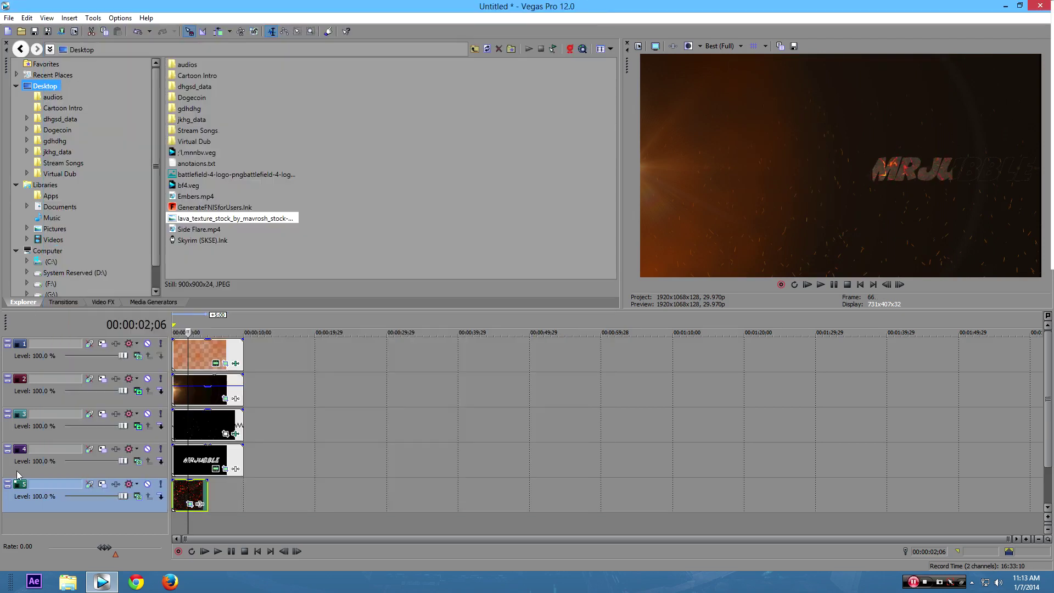
- In the lava event's properties, turn off Maintain aspect ratio and select Disable resample
right_click(195, 500)
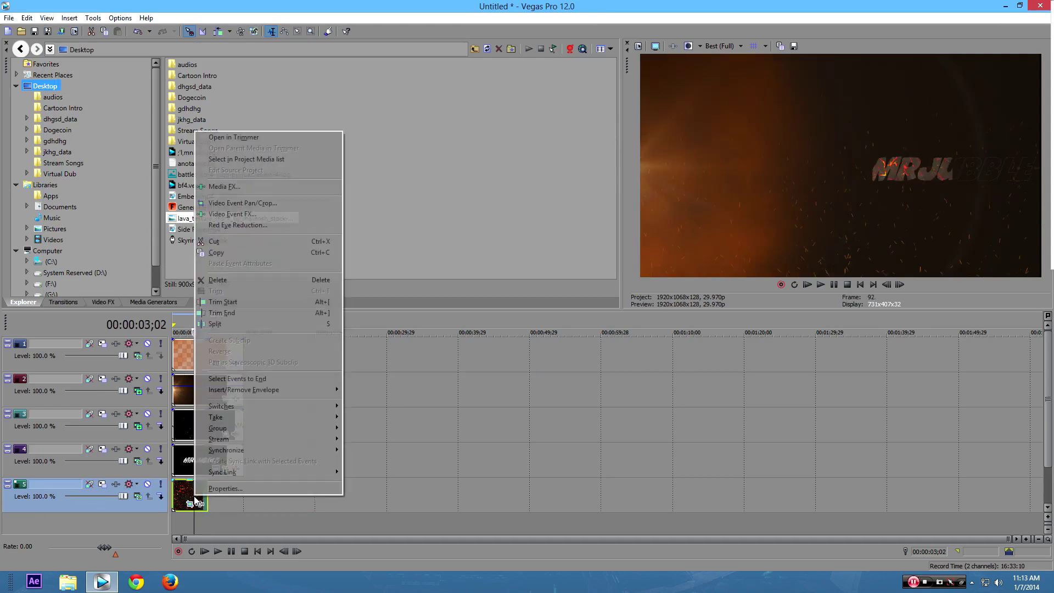
click(210, 489)
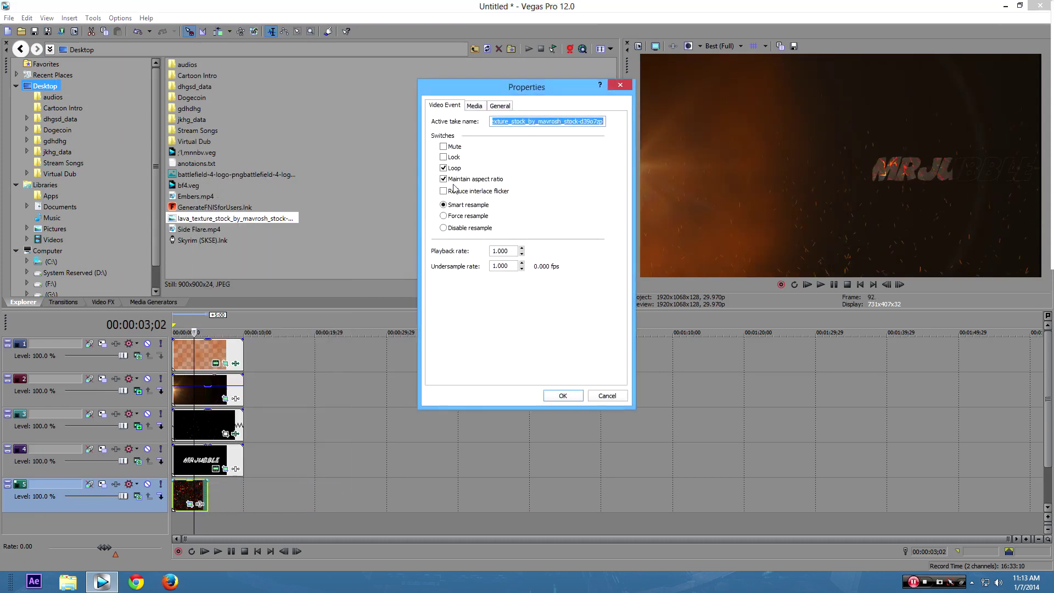
click(444, 179)
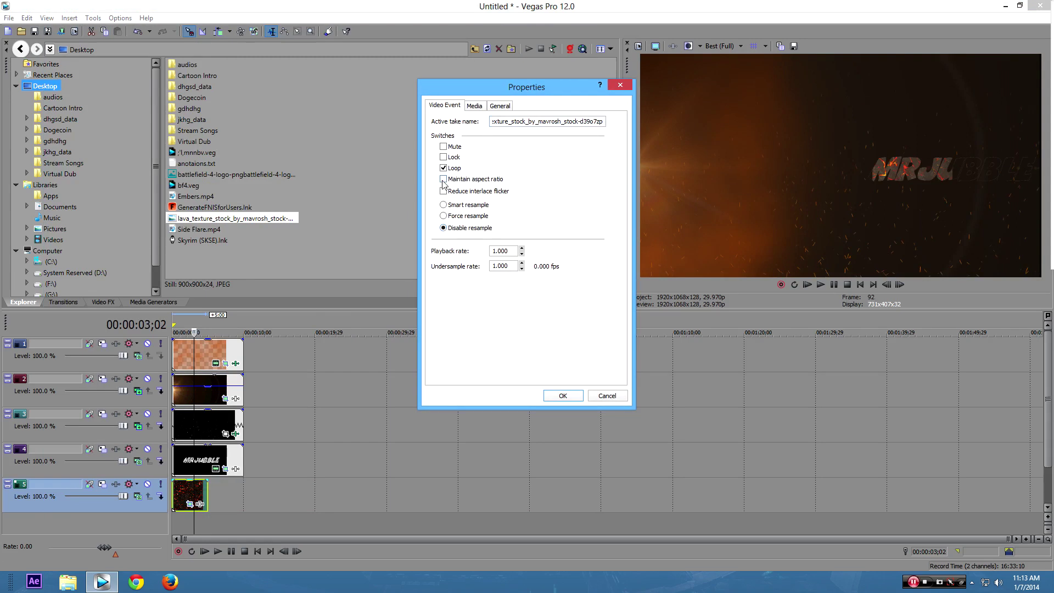
click(564, 396)
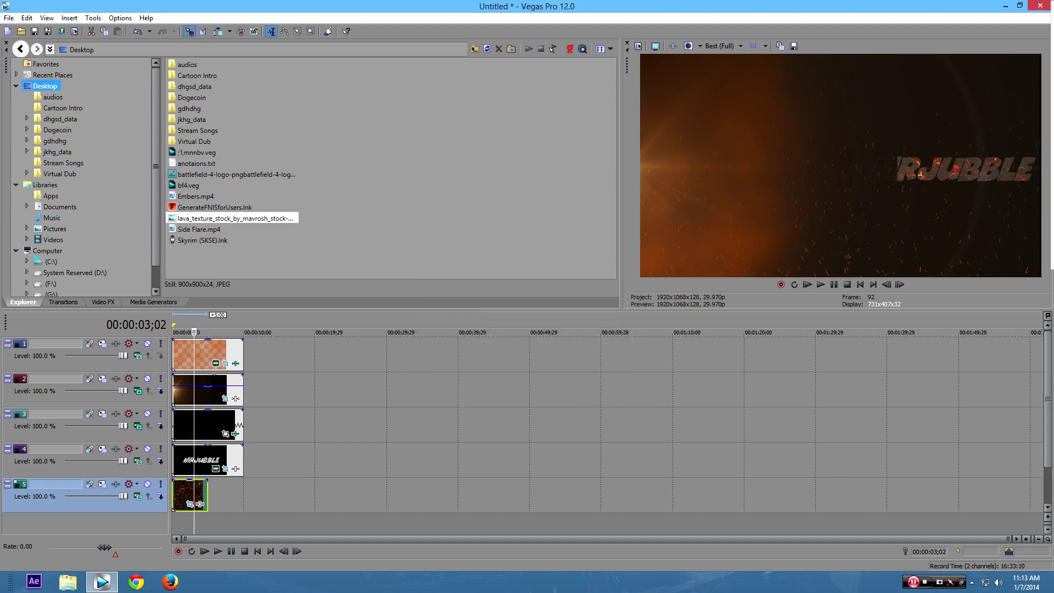
- Shift the lava image's Pan/Crop center to about -153.5, 355.0 so the texture covers the whole title
click(192, 501)
click(190, 503)
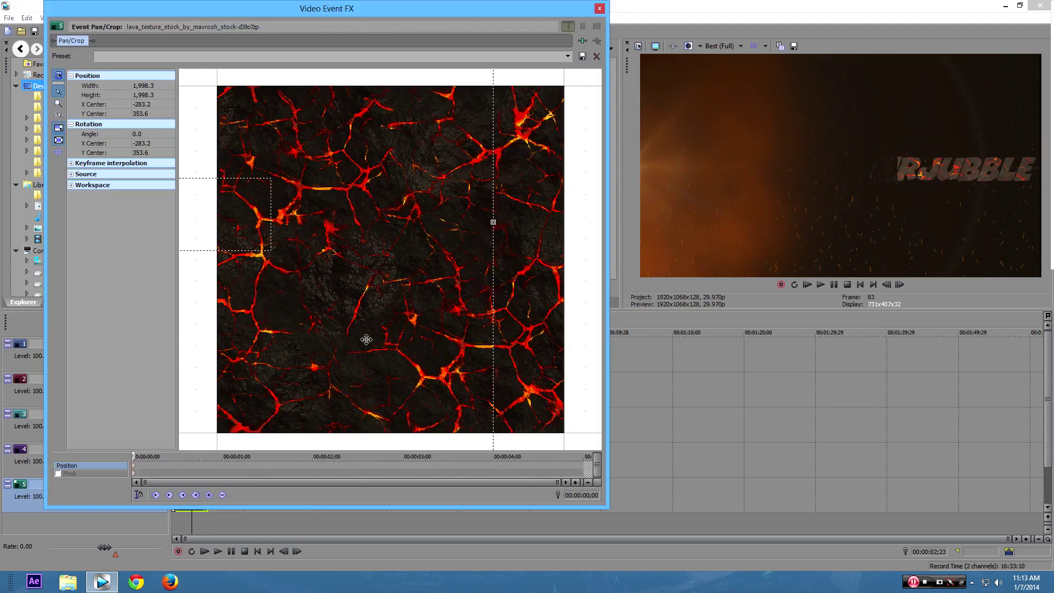
drag(376, 306, 429, 310)
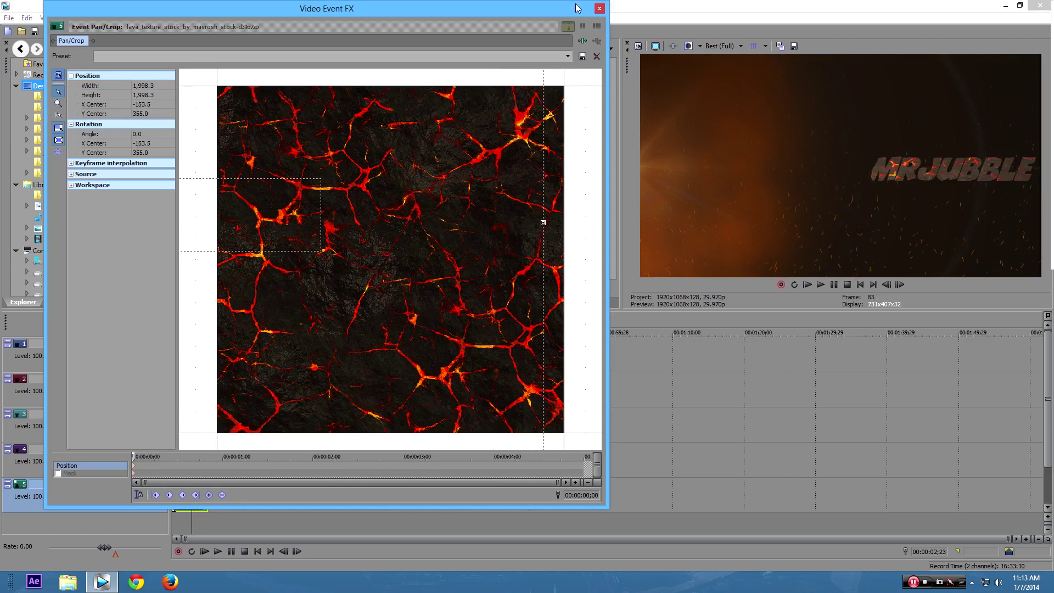
click(598, 10)
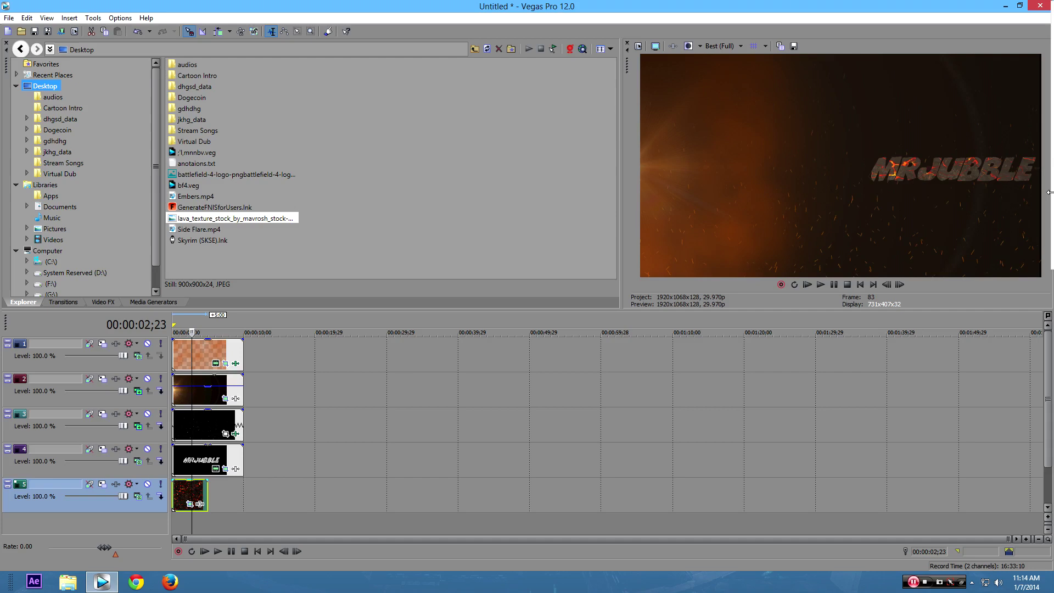
- Apply the Bump Map effect with the Lower-Left Spotlight preset to the lava event and move its lower light point beneath the title
click(109, 303)
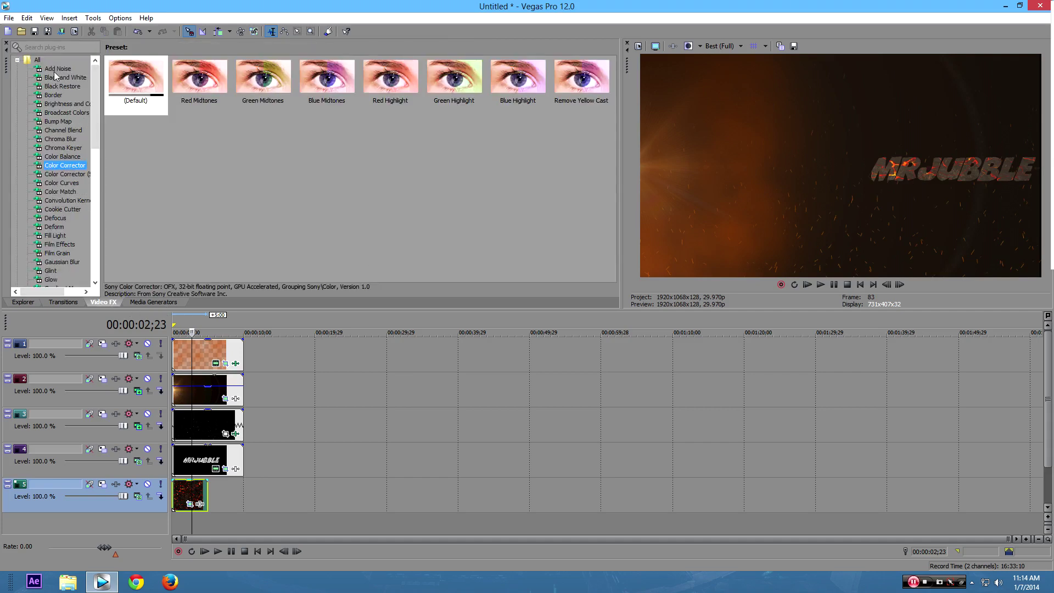
click(60, 115)
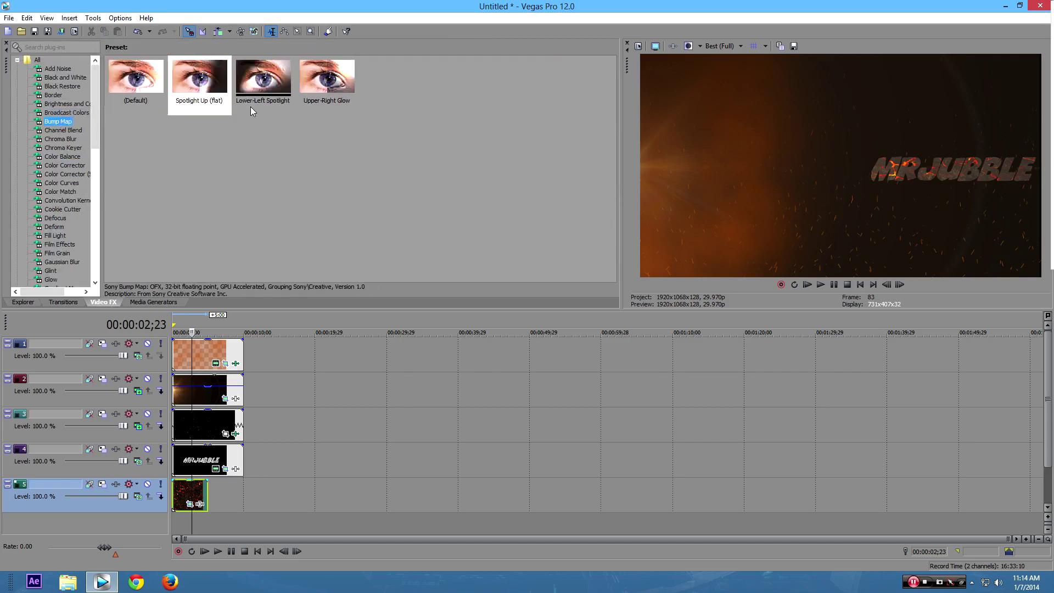
click(262, 96)
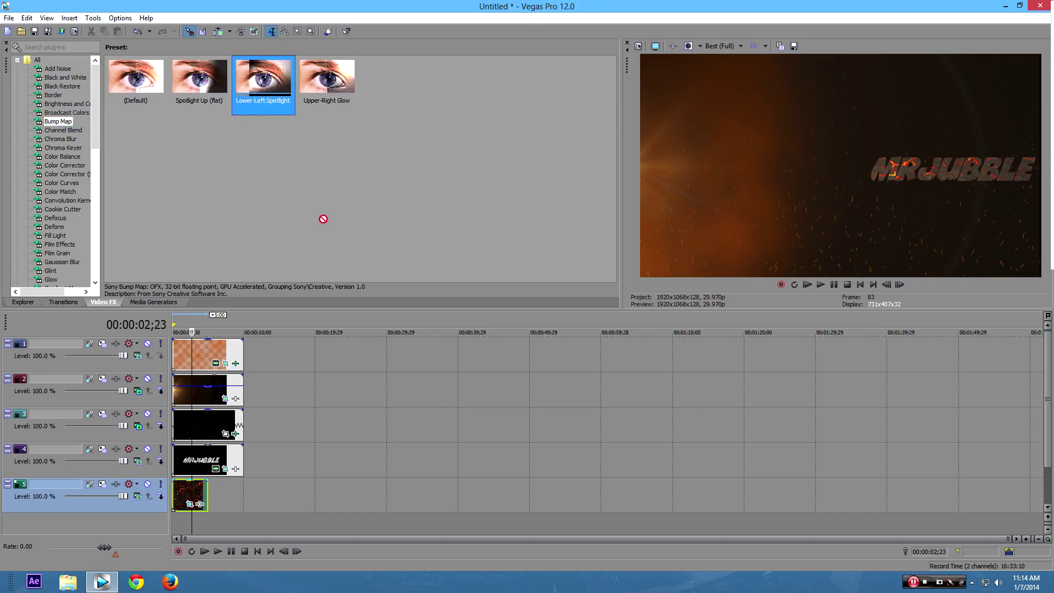
drag(323, 219, 197, 486)
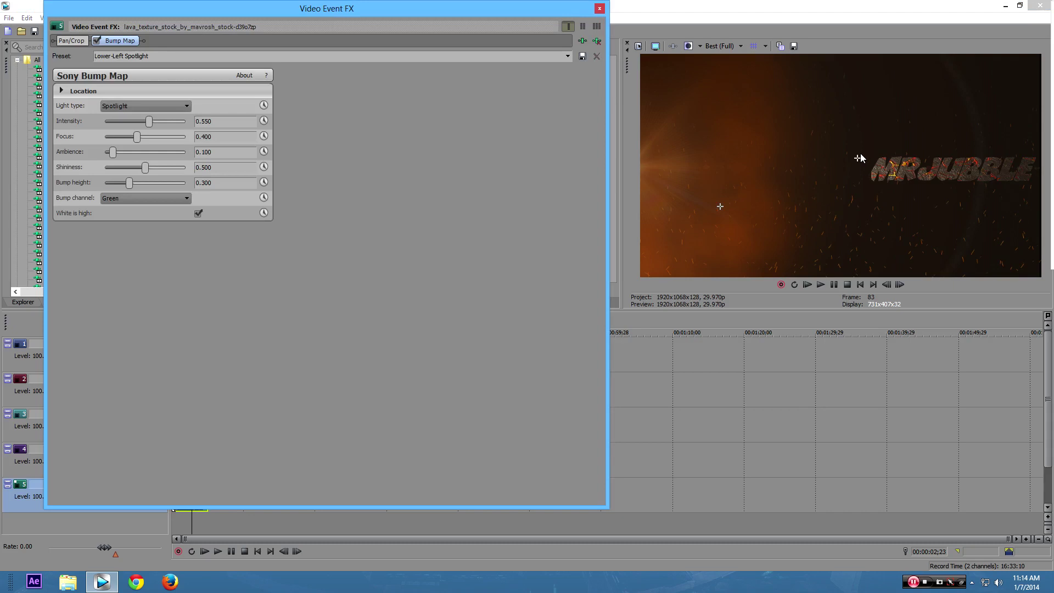
drag(719, 208, 972, 212)
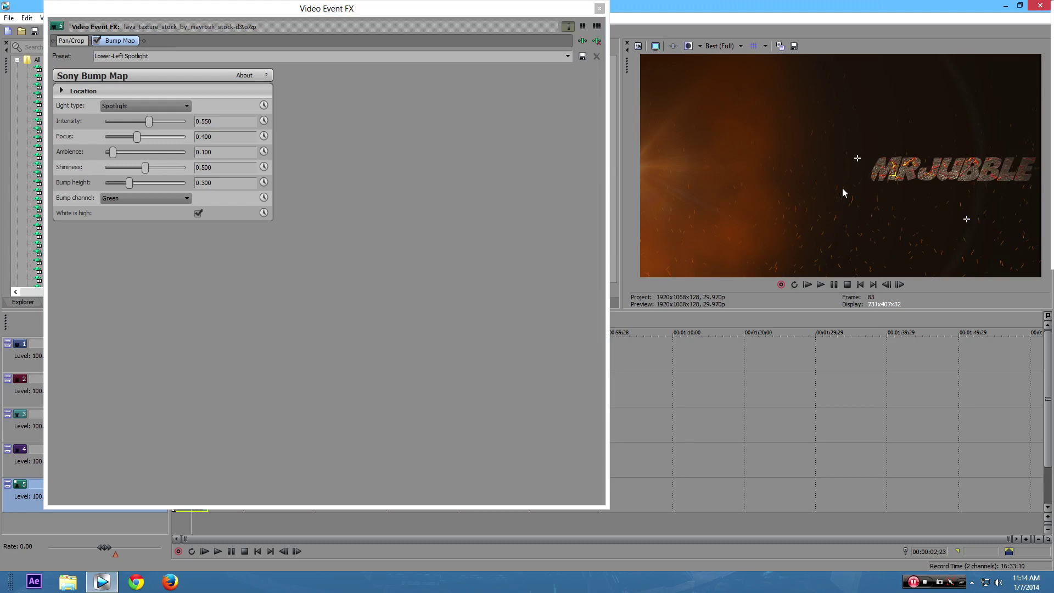
click(599, 8)
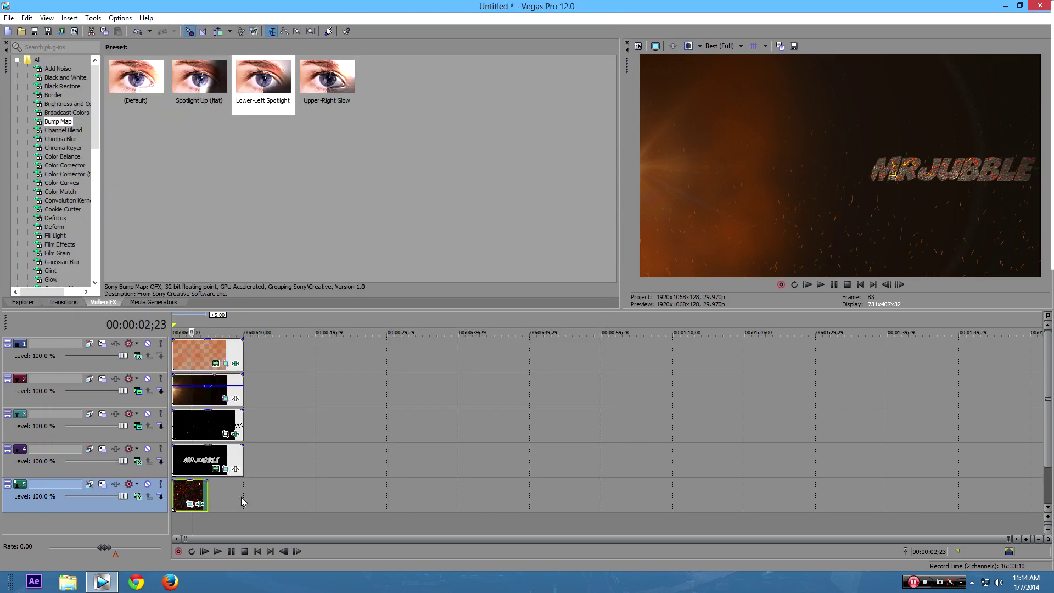
- Extend the lava event to end with the events on the other tracks and preview the composition from the start
drag(212, 493, 240, 493)
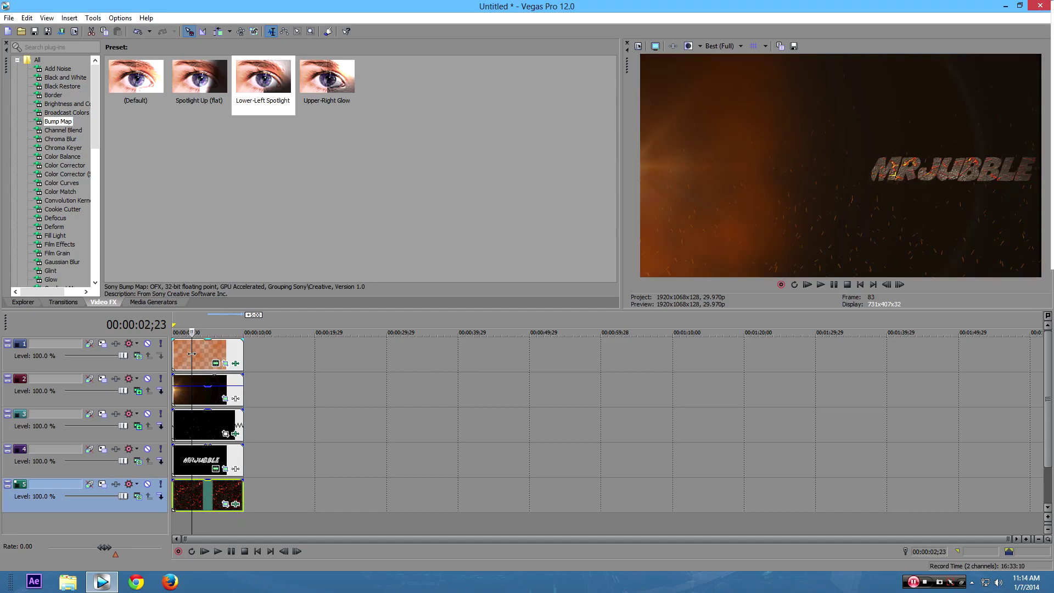
drag(192, 354, 173, 353)
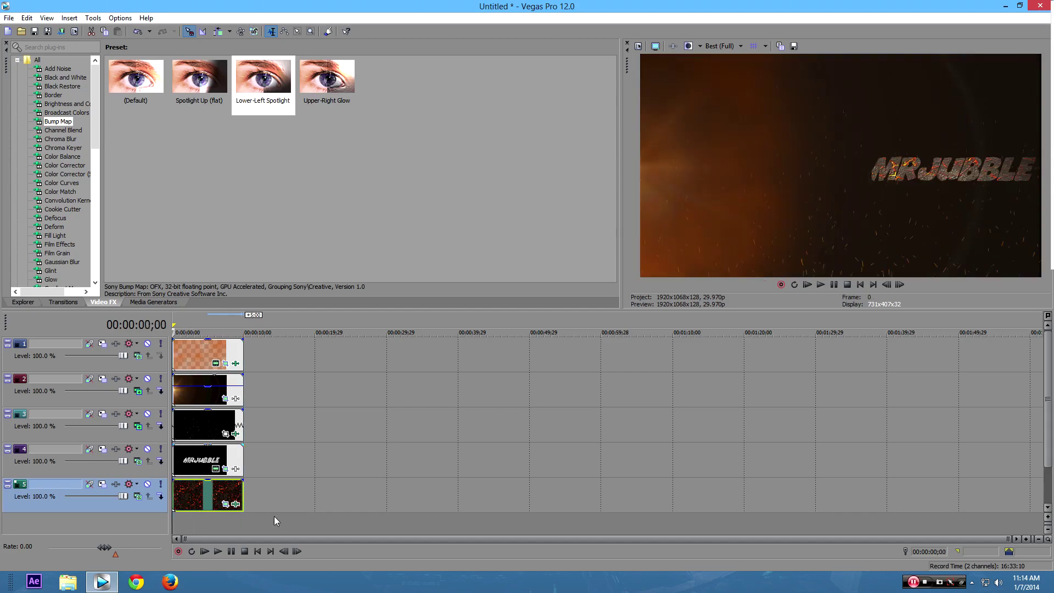
click(297, 551)
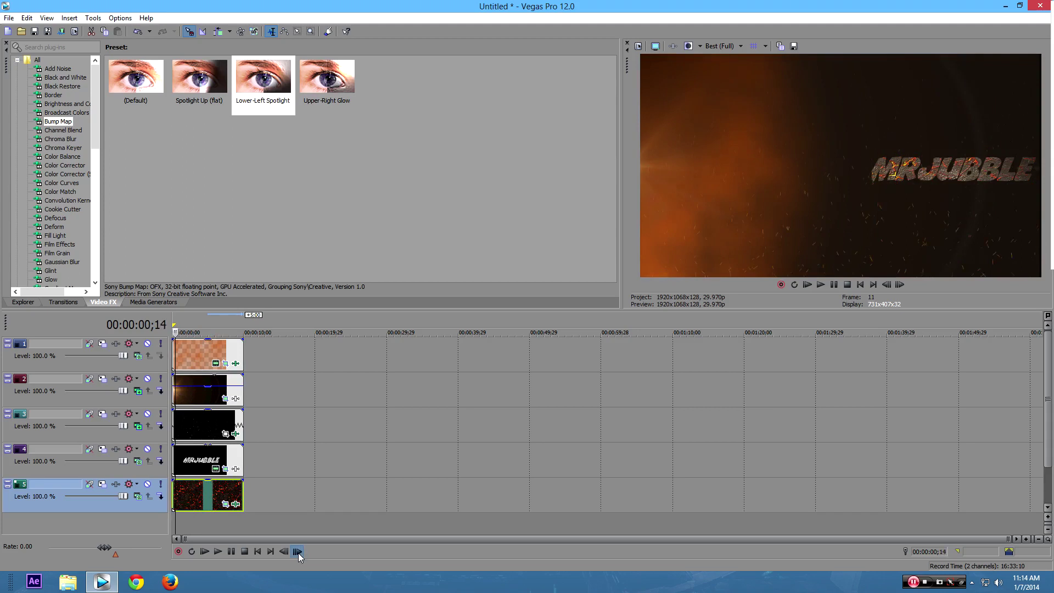
drag(299, 552, 298, 552)
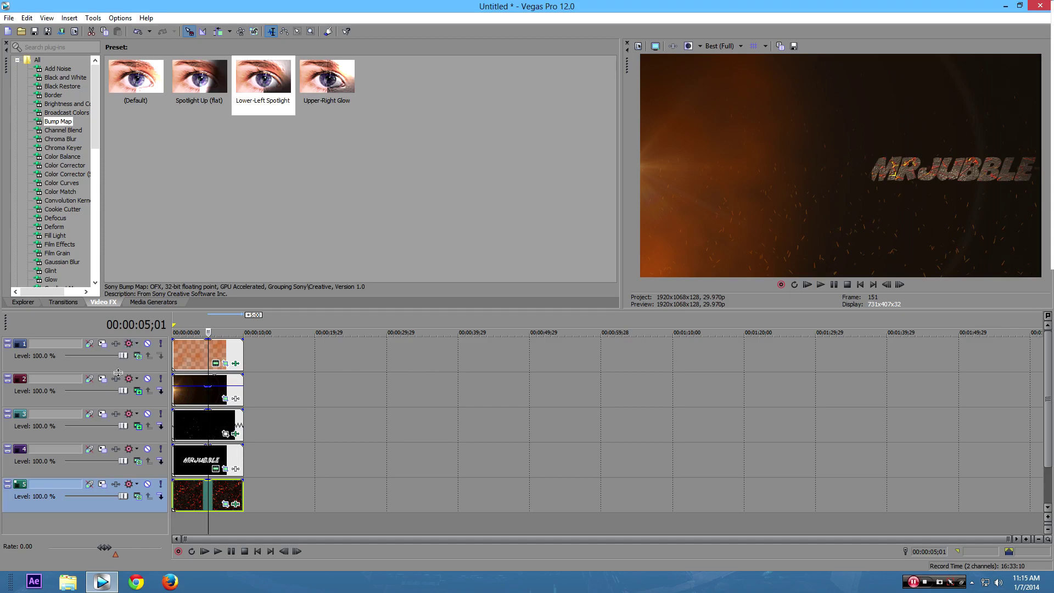
- Set the loop region over all events, from 00:00:00;00 to 00:00:10;00
click(51, 270)
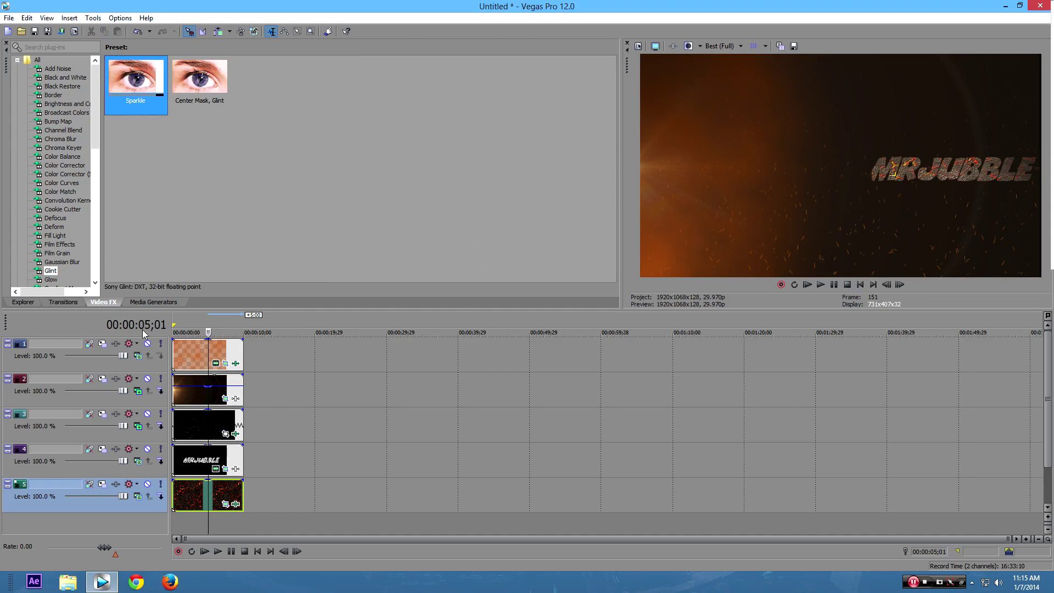
drag(174, 325, 243, 329)
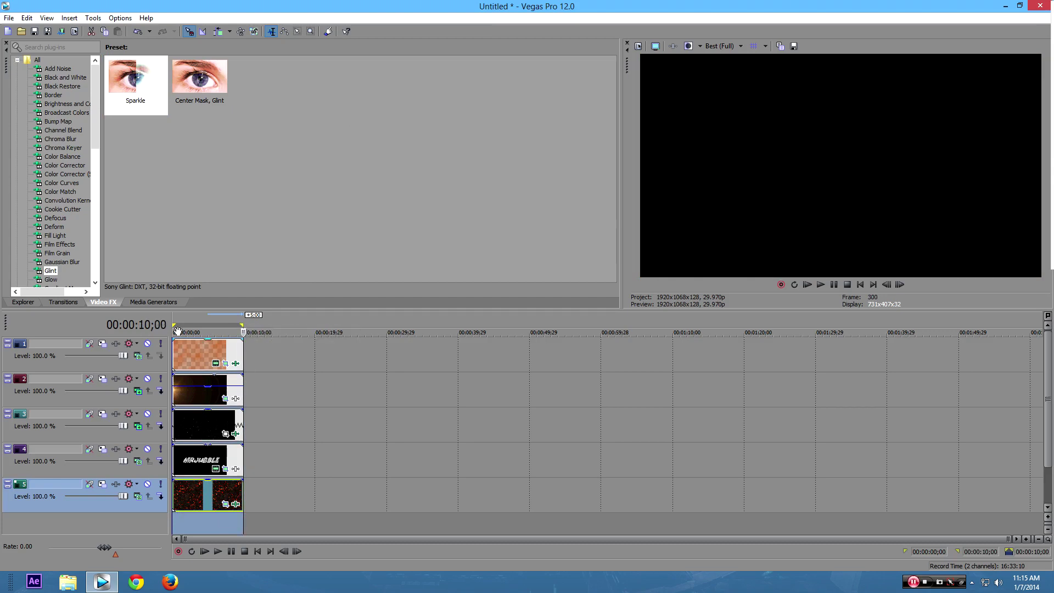
click(212, 324)
- Open the Render As settings and choose the Desktop as the output folder for the MP4 file
click(9, 17)
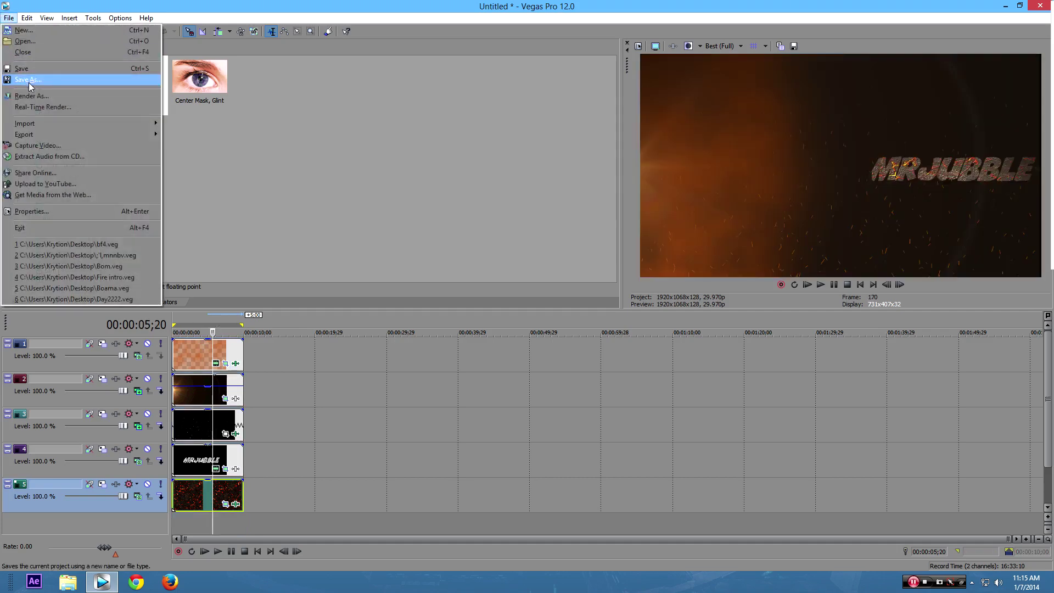
click(31, 97)
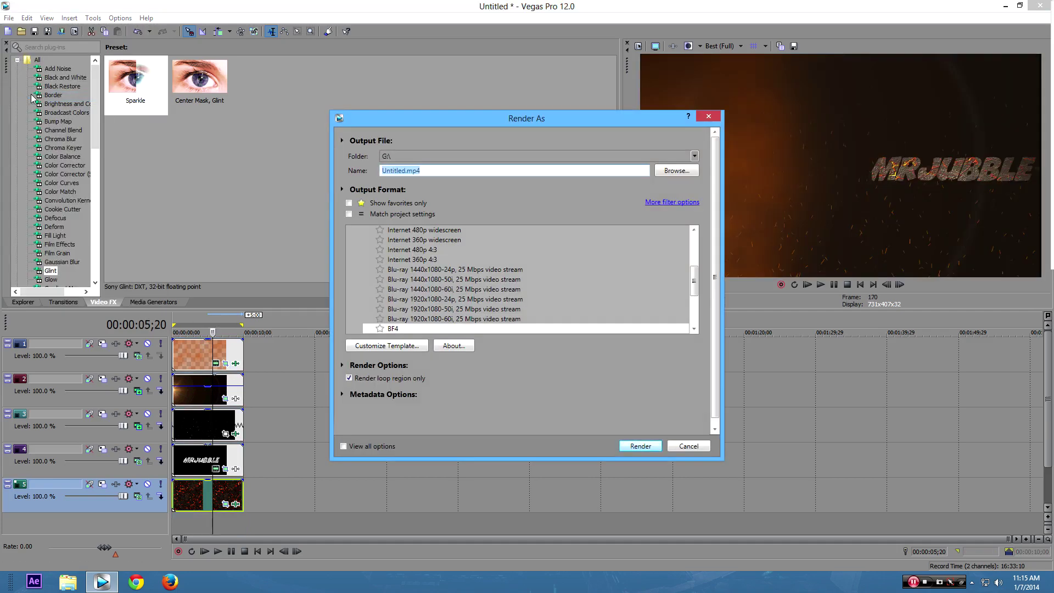
click(681, 172)
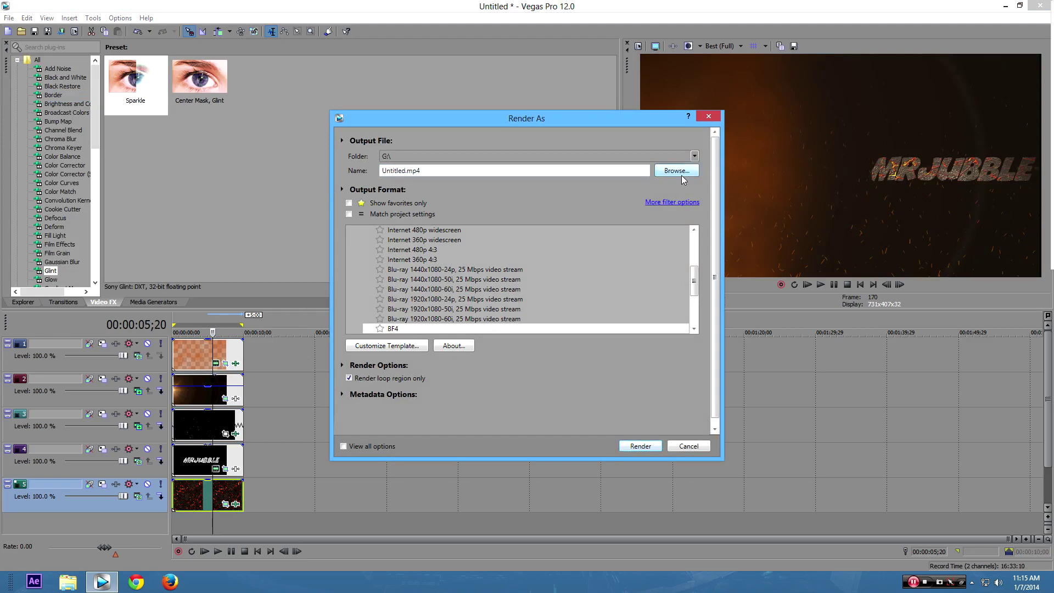
click(382, 236)
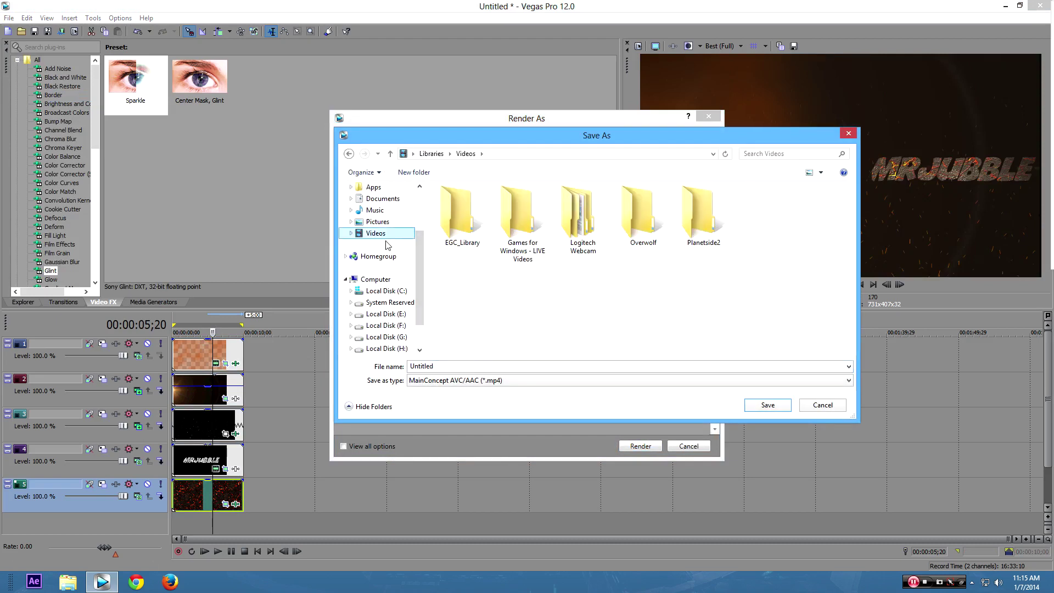
scroll(381, 204, up, 2)
click(382, 205)
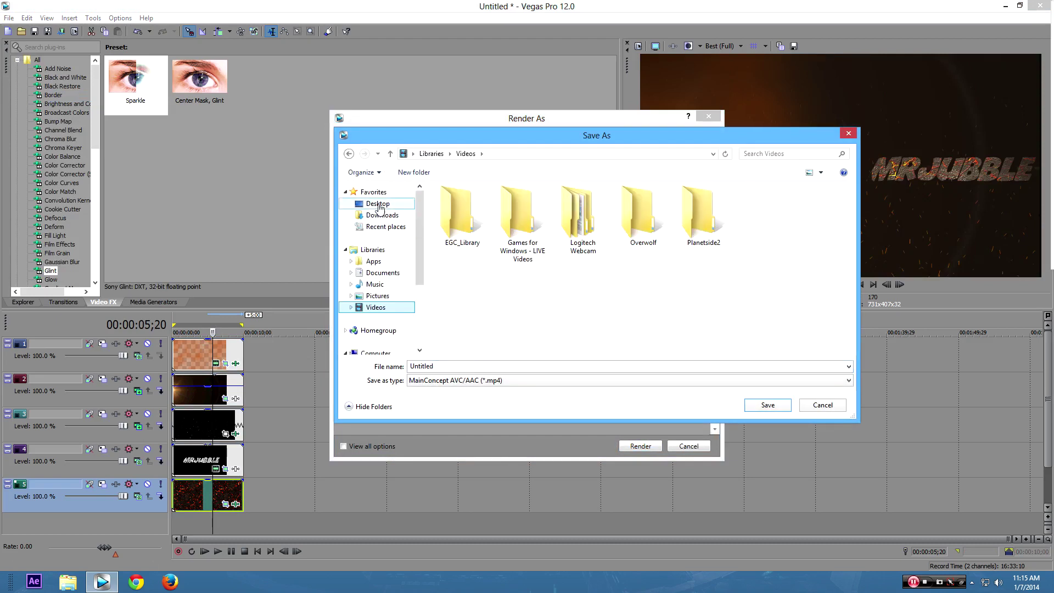
click(768, 405)
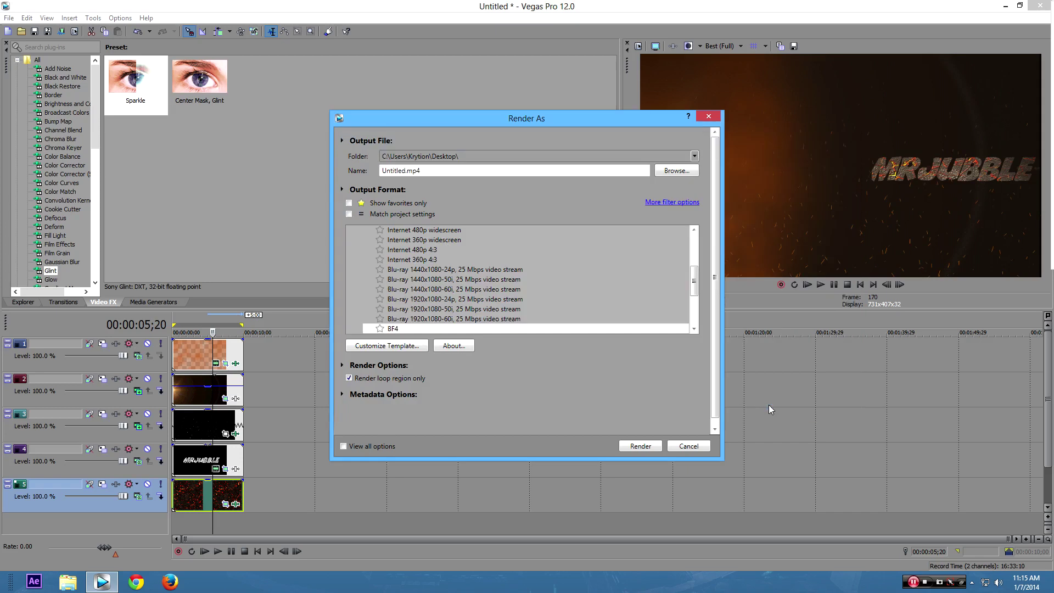
- Name the output file Base Intro and render the loop region with the BF4 template
double_click(433, 172)
text(Base Intro)
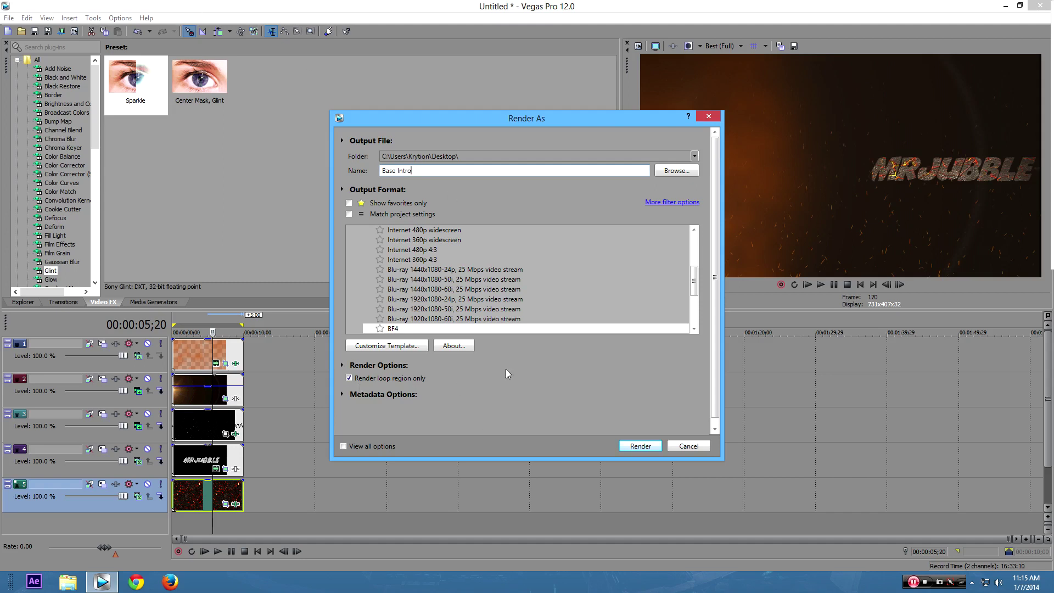
click(642, 449)
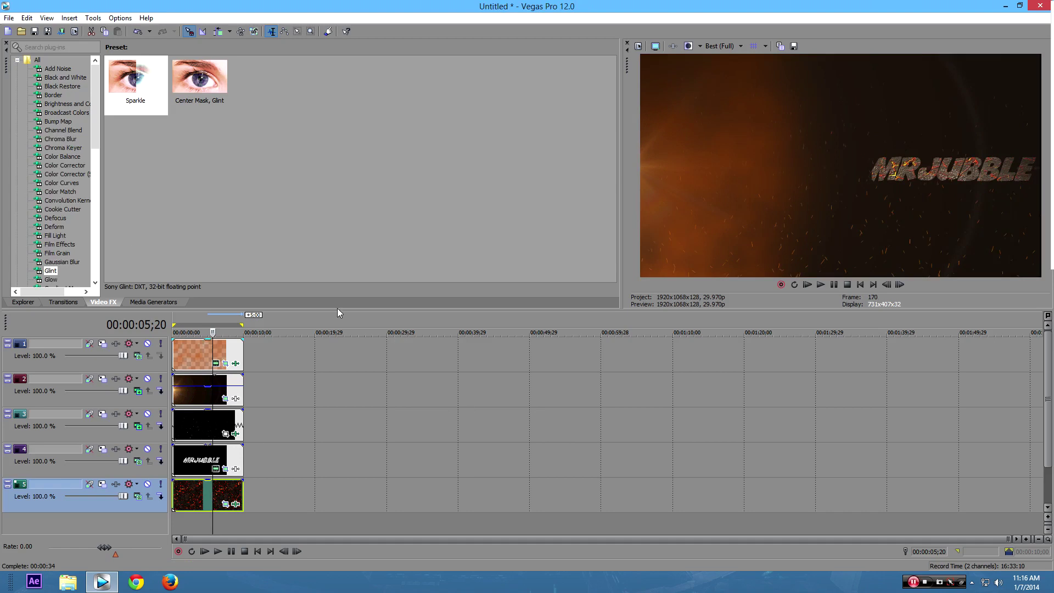
- Create a new 1,920 by 1,080 project at 29.970 fps without saving the current project
click(9, 17)
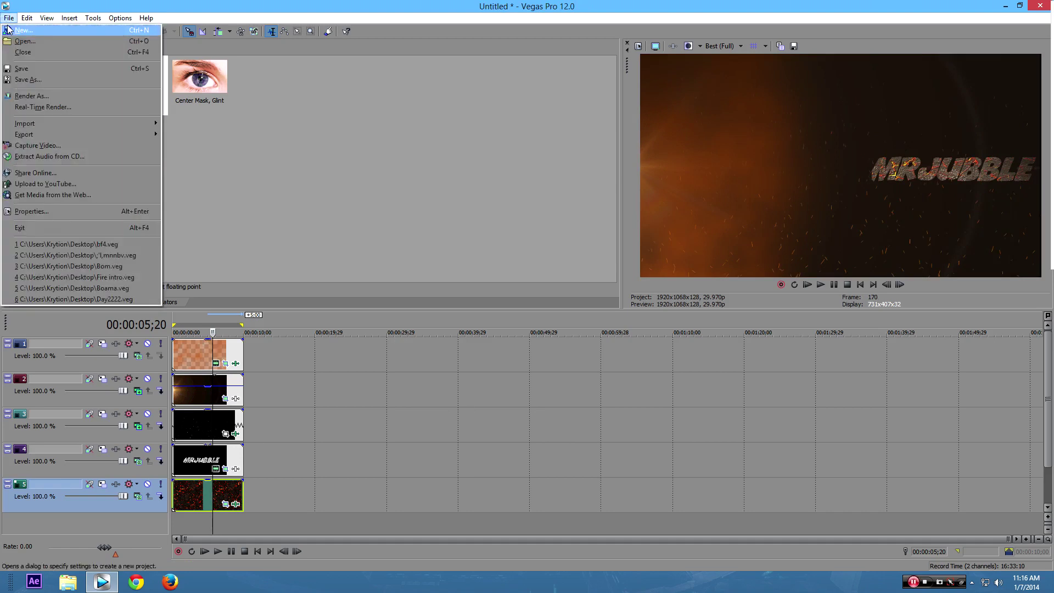
click(22, 30)
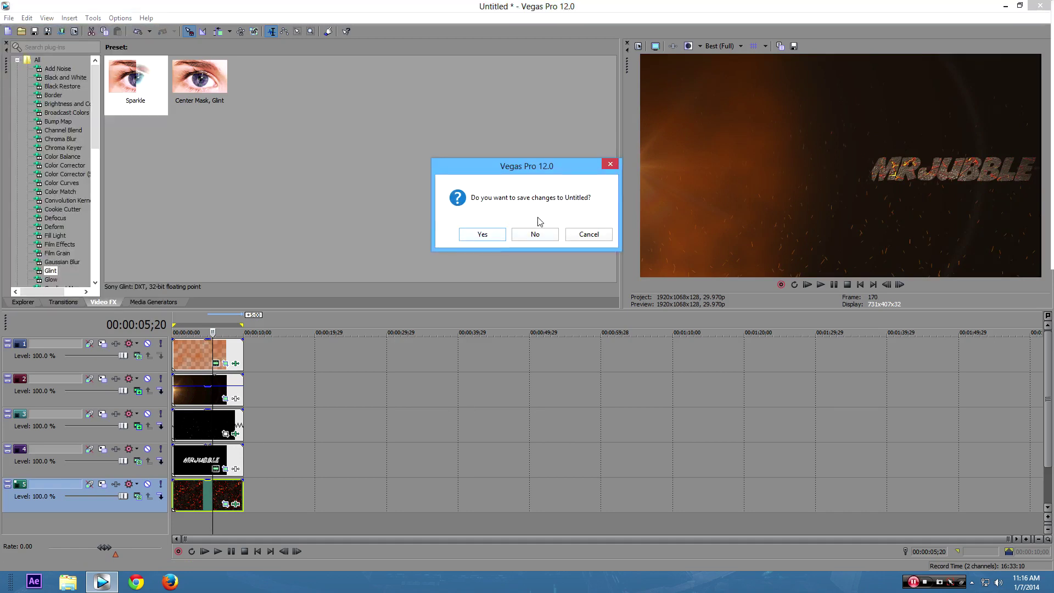
click(545, 238)
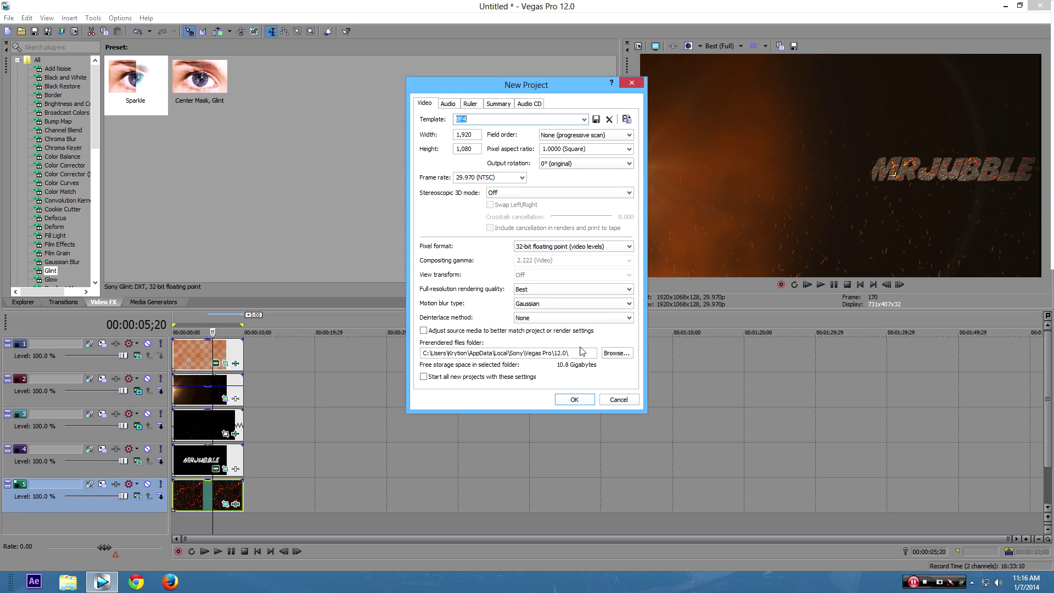
click(581, 398)
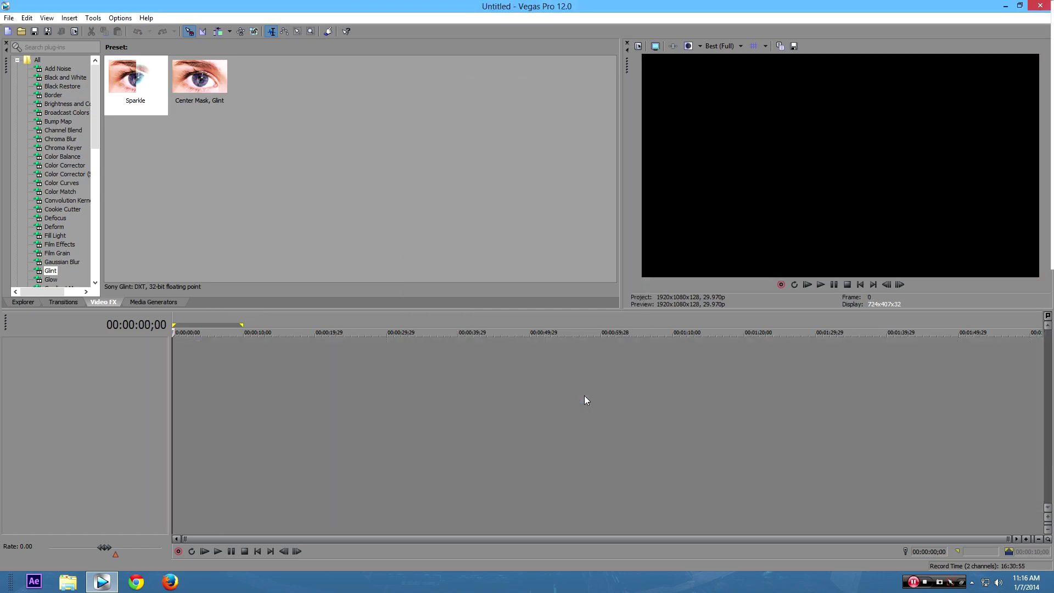
- Refresh the Desktop file listing and place Base Intro.mp4 at the start of the empty timeline
click(23, 302)
click(486, 51)
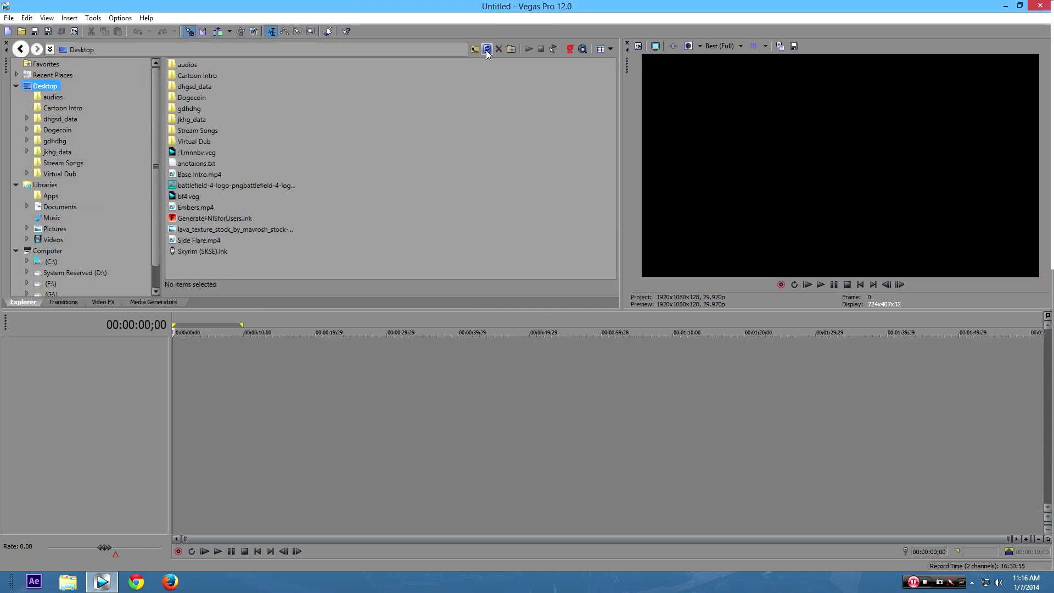
drag(209, 174, 163, 392)
click(182, 333)
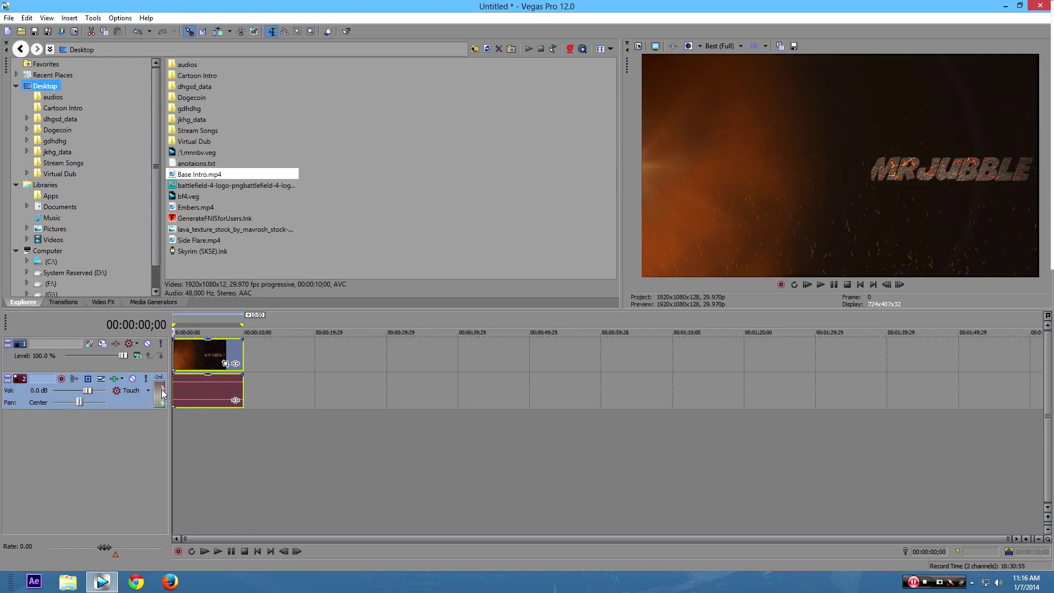
- Open the Pan/Crop settings of the Base Intro video event
right_click(198, 351)
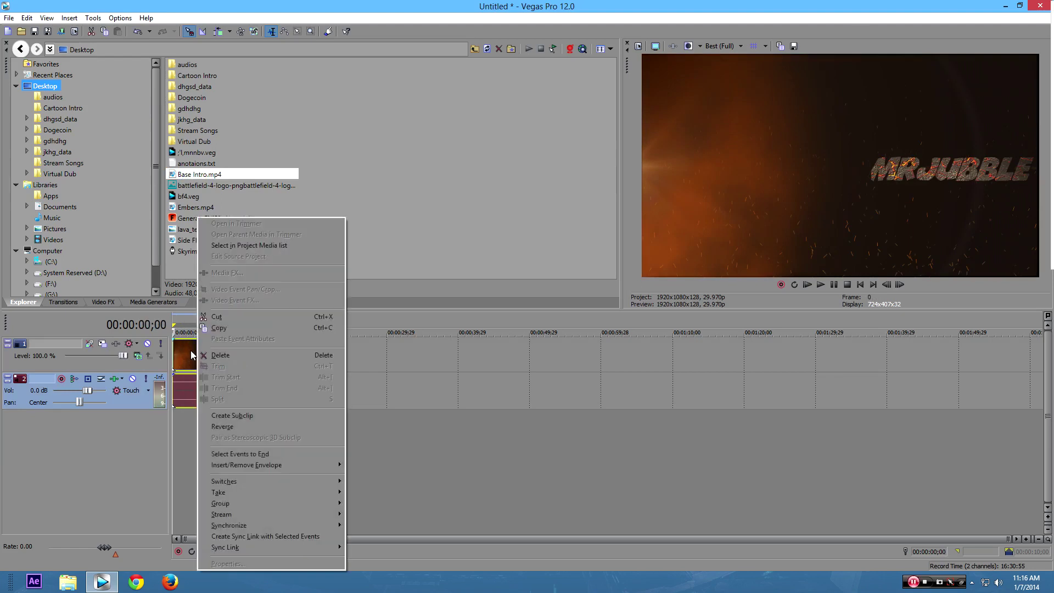
click(191, 351)
right_click(205, 356)
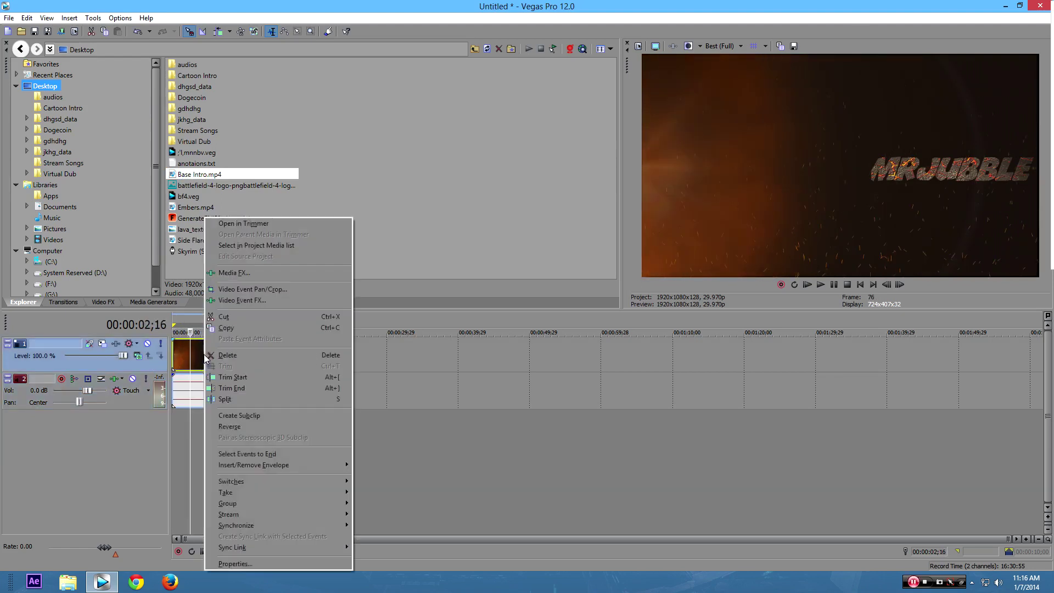
click(253, 291)
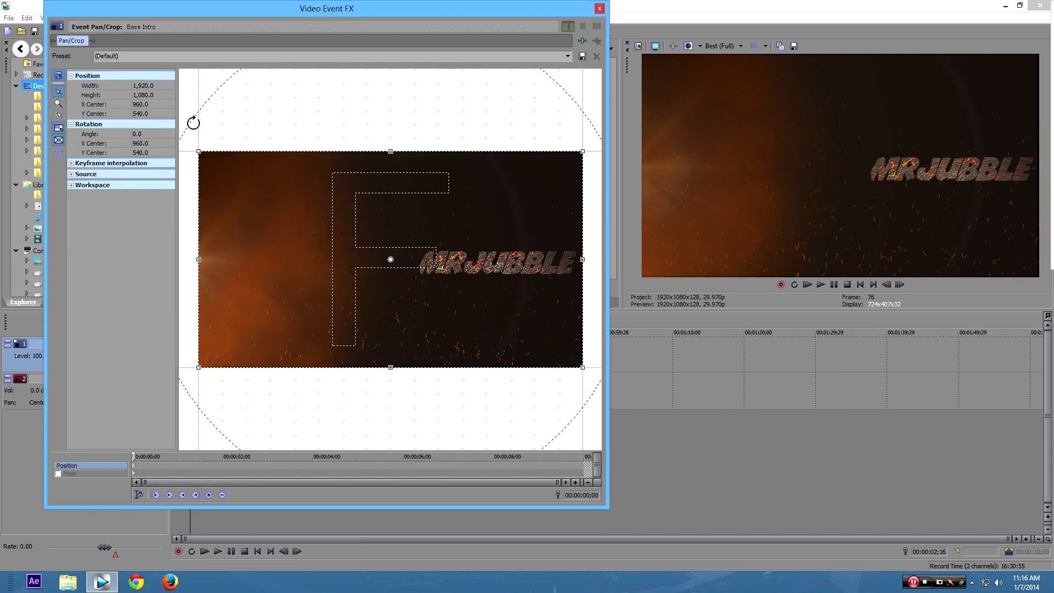
- Try a tight Pan/Crop frame of about 515.7 by 290.1 centered on the title at about 1,327.5, 567.4
drag(199, 150, 313, 215)
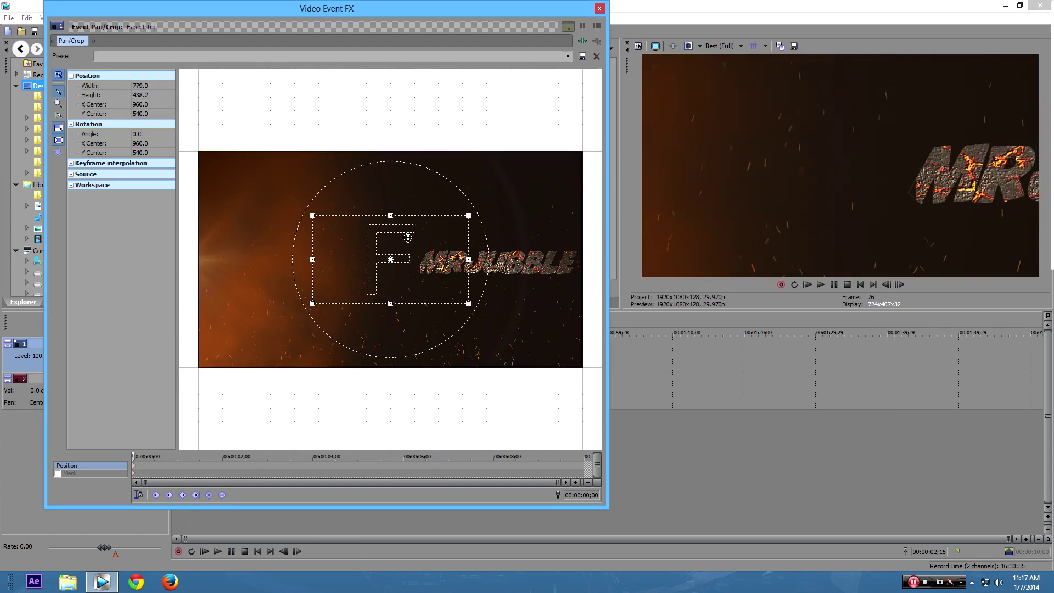
drag(409, 237, 442, 305)
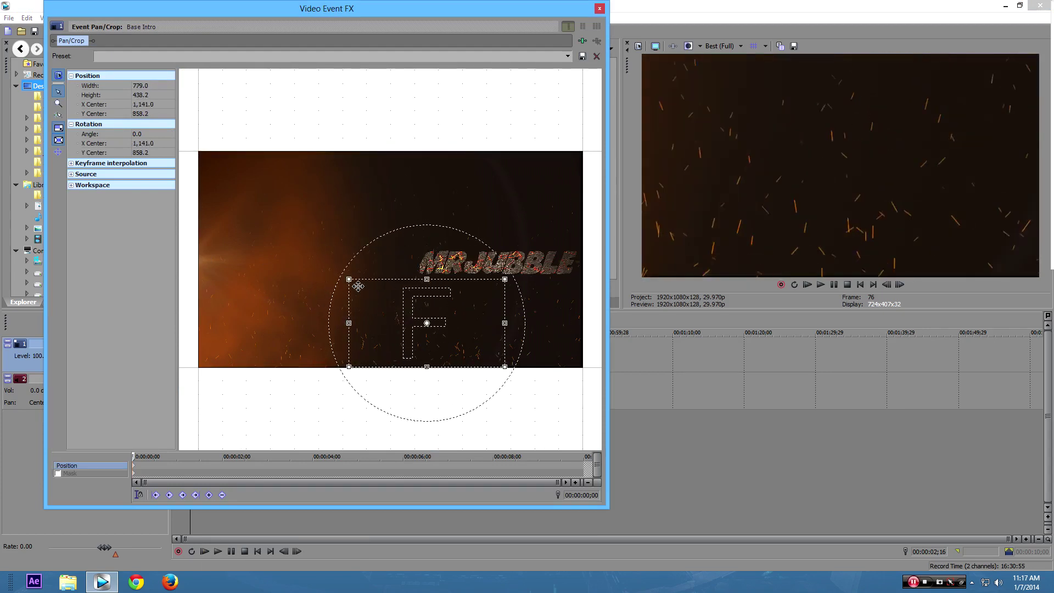
drag(348, 280, 450, 256)
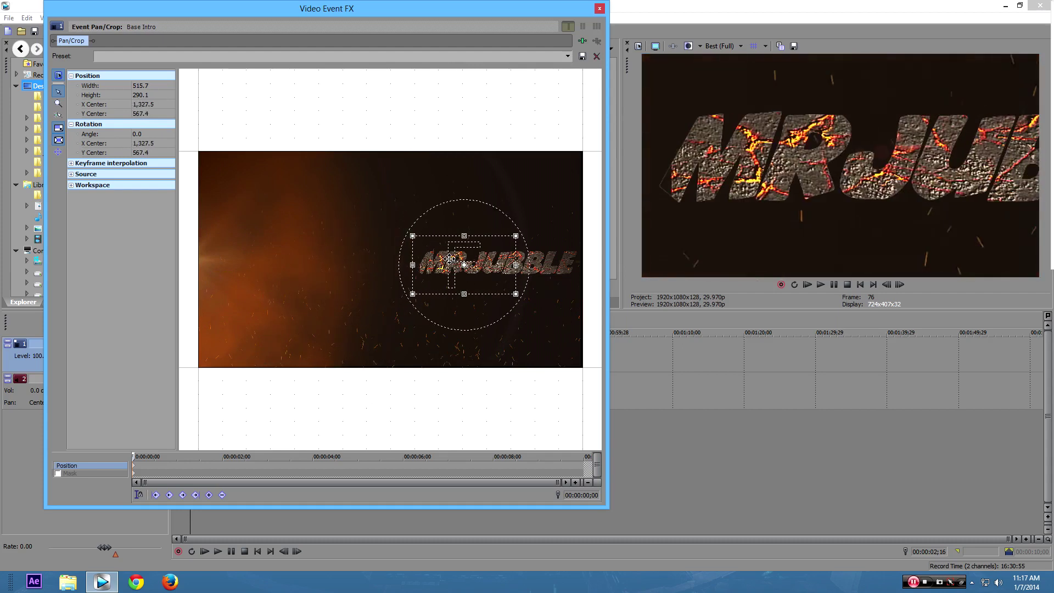
- Try enlarging the Pan/Crop frame to about 1,832.2 by 1,030.6 with its center at about 976.5, 545.5
drag(516, 293, 575, 326)
drag(522, 300, 449, 296)
drag(501, 322, 527, 313)
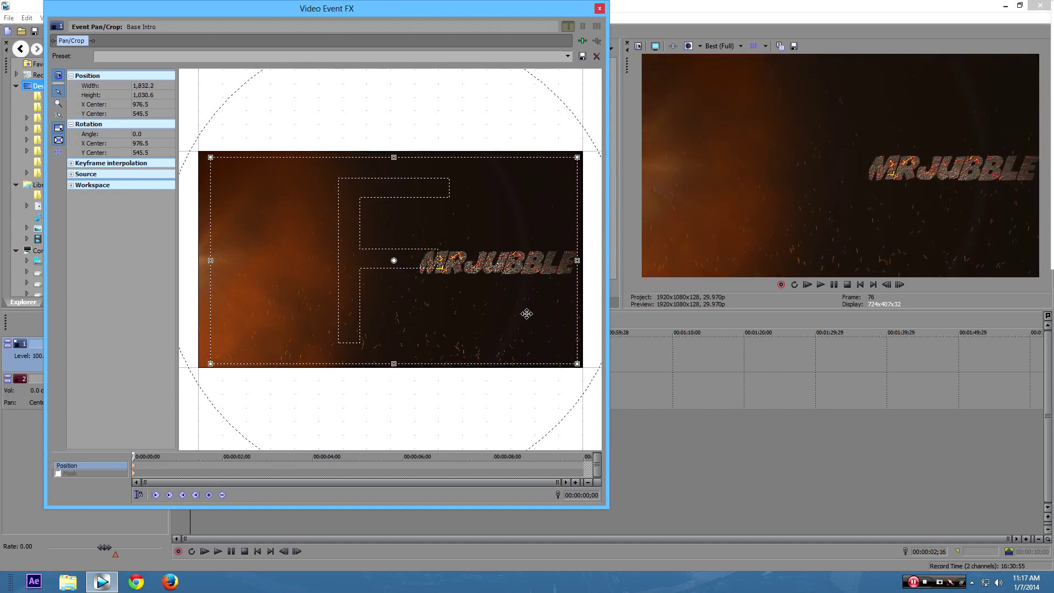
- Shrink the opening Pan/Crop frame to about 408.4 by 229.7, centered below the title at about 1,319.3, 891.1
drag(210, 157, 283, 205)
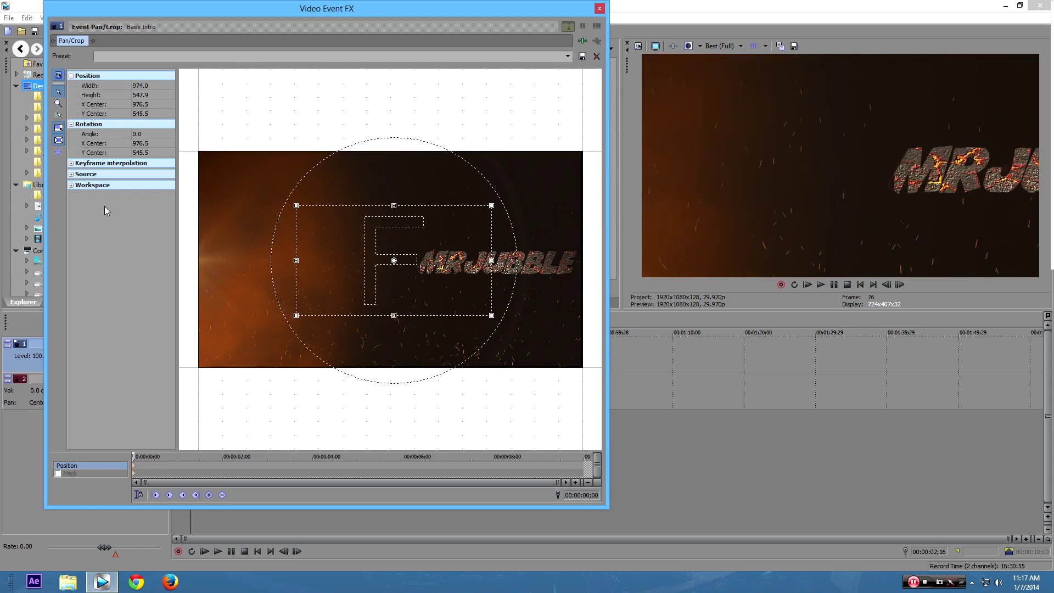
drag(332, 263, 393, 285)
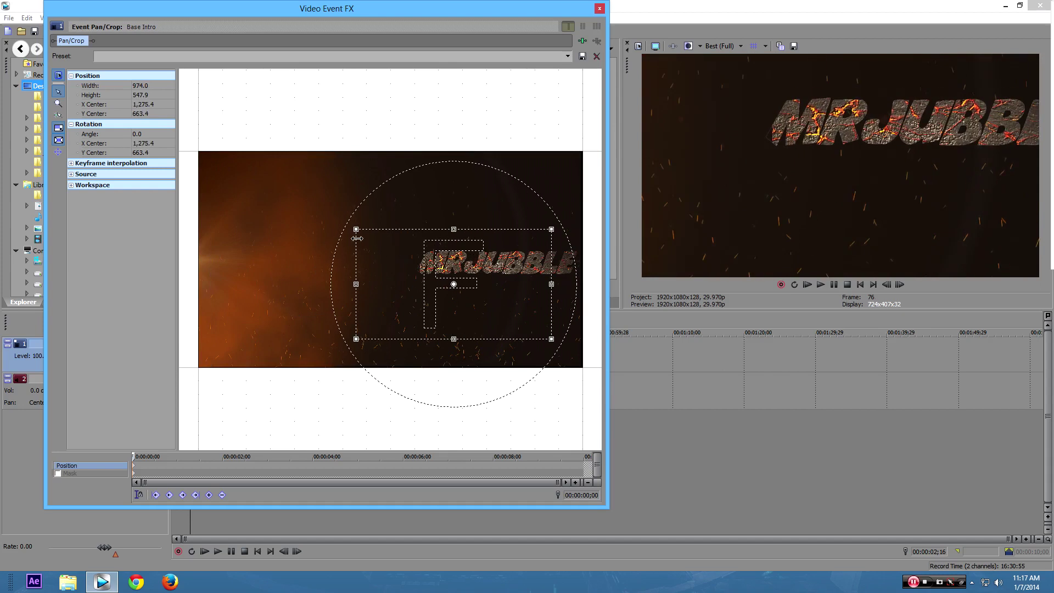
drag(354, 229, 461, 327)
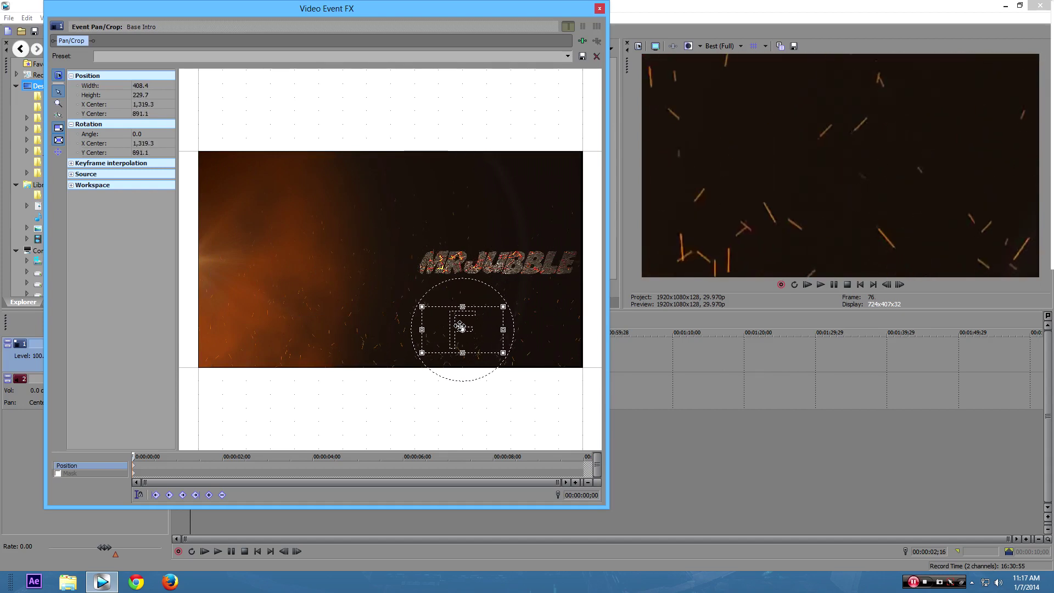
- Keyframe the frame near the start at about 1,316.6, 830.7 with rotation 1.2, and at 00:00:00;16 shift it to about 995.7, 817.0
click(144, 457)
drag(457, 337, 477, 357)
drag(143, 456, 156, 457)
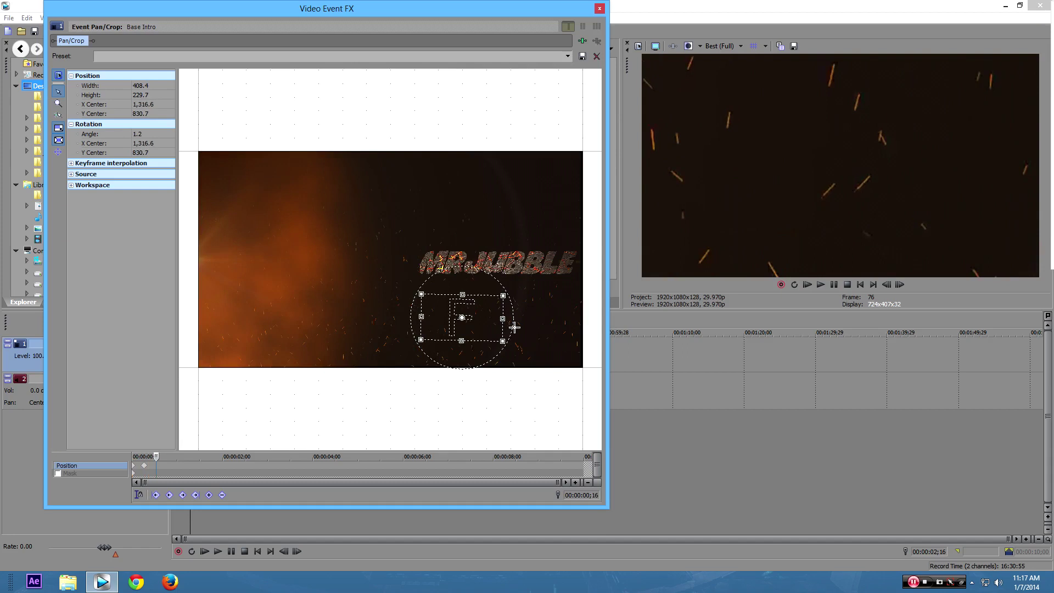
drag(449, 321, 384, 317)
- Keyframe frame changes from 00:00:00;26 onward, ending at about 418.9 by 235.6, centered about 644.6, 841.7, with rotation 12.0
drag(157, 457, 171, 457)
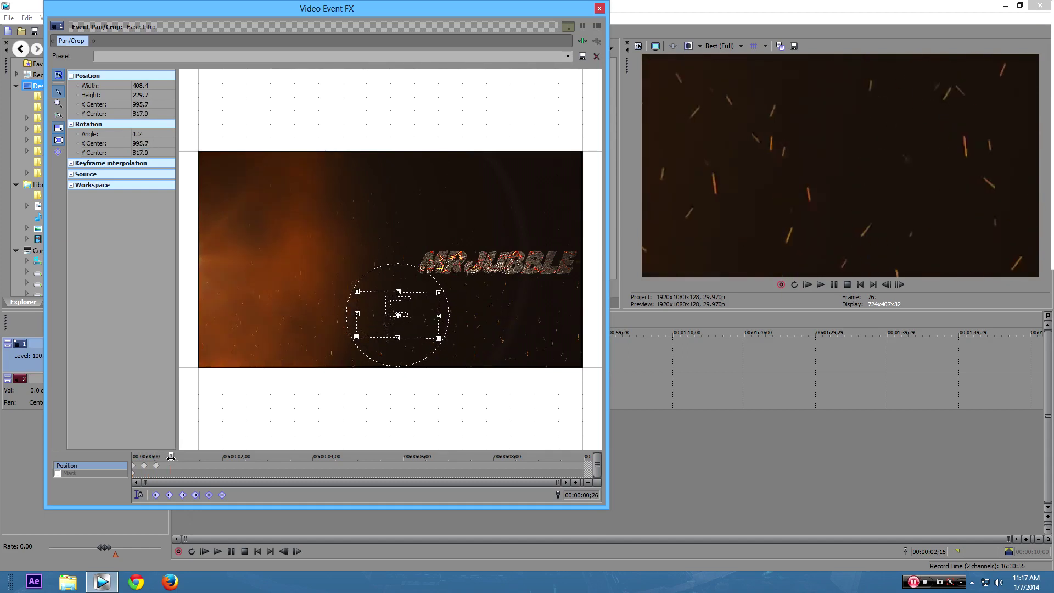
drag(354, 336, 402, 352)
drag(445, 289, 442, 290)
drag(171, 456, 194, 448)
drag(376, 324, 375, 354)
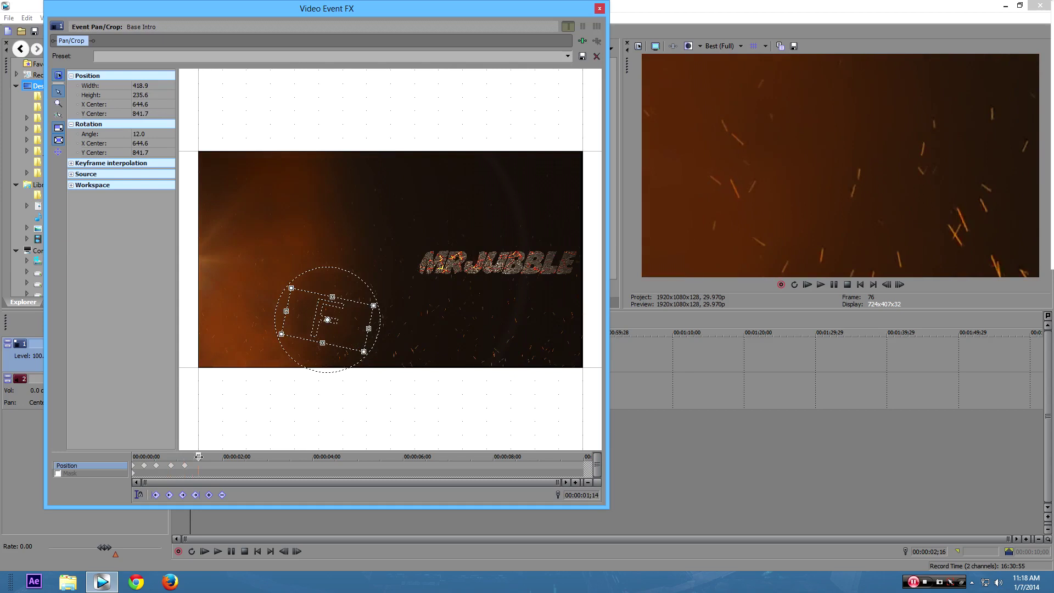
- At 00:00:01;14, set the frame to rotation 0.7, about 400.1 by 225.0, centered at about 488.2, 871.9
drag(322, 354, 328, 354)
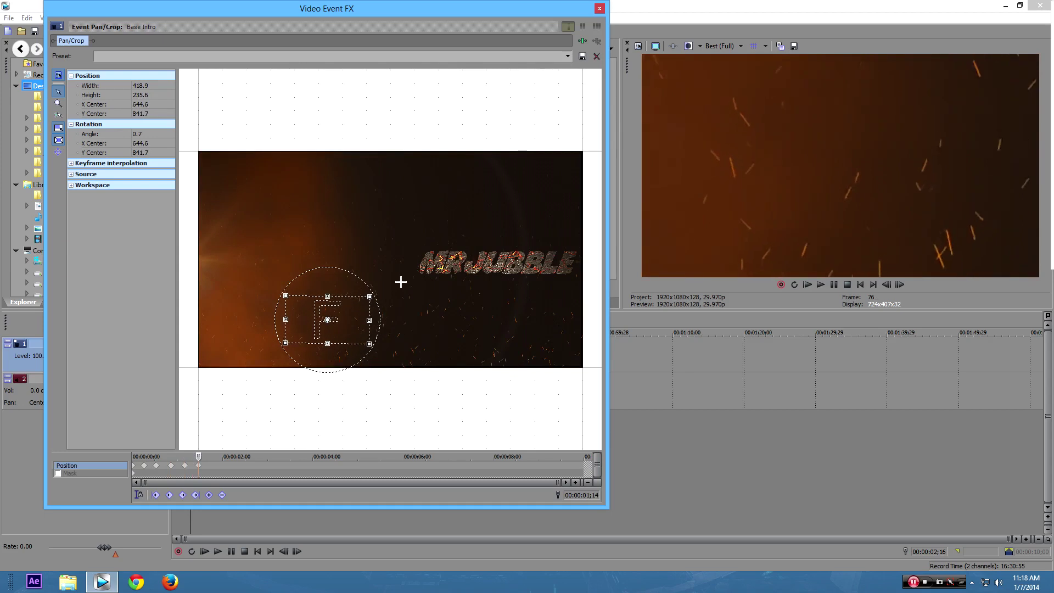
drag(375, 297, 371, 300)
drag(326, 334, 294, 341)
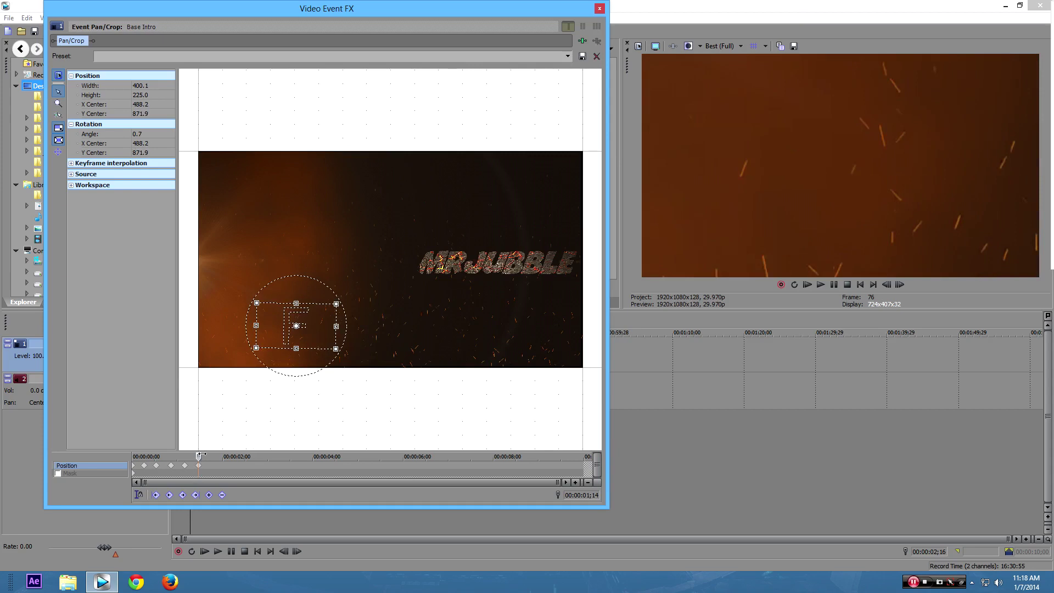
- Enlarge the frame to about 495.4 by 278.7 at 00:00:01;25, and to about 844.4 by 475.0 with rotation 3.9 at 00:00:02;02
drag(201, 455, 212, 455)
drag(305, 345, 346, 354)
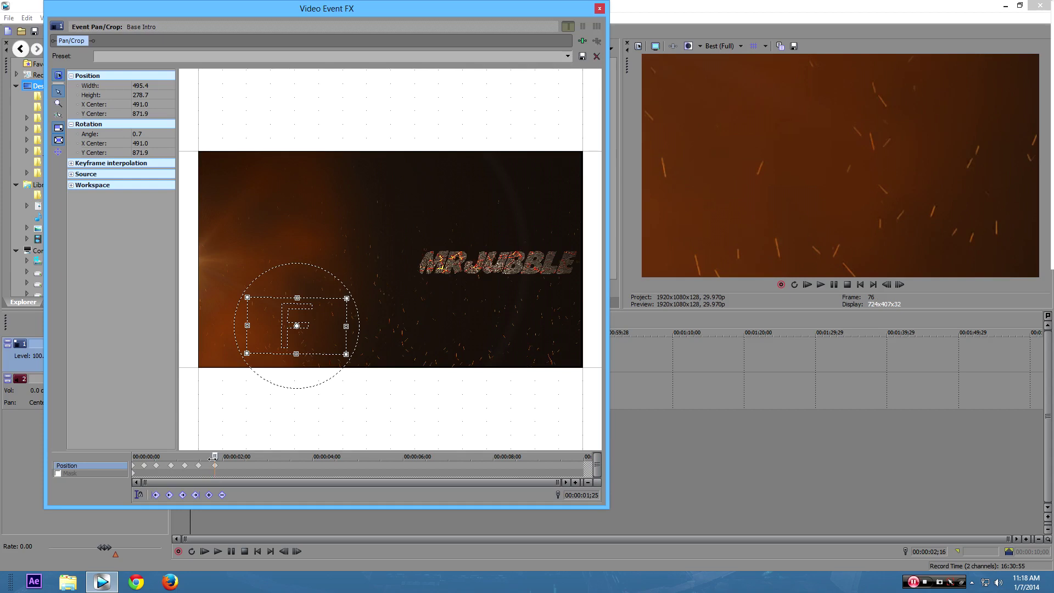
drag(213, 457, 225, 465)
drag(337, 333, 337, 382)
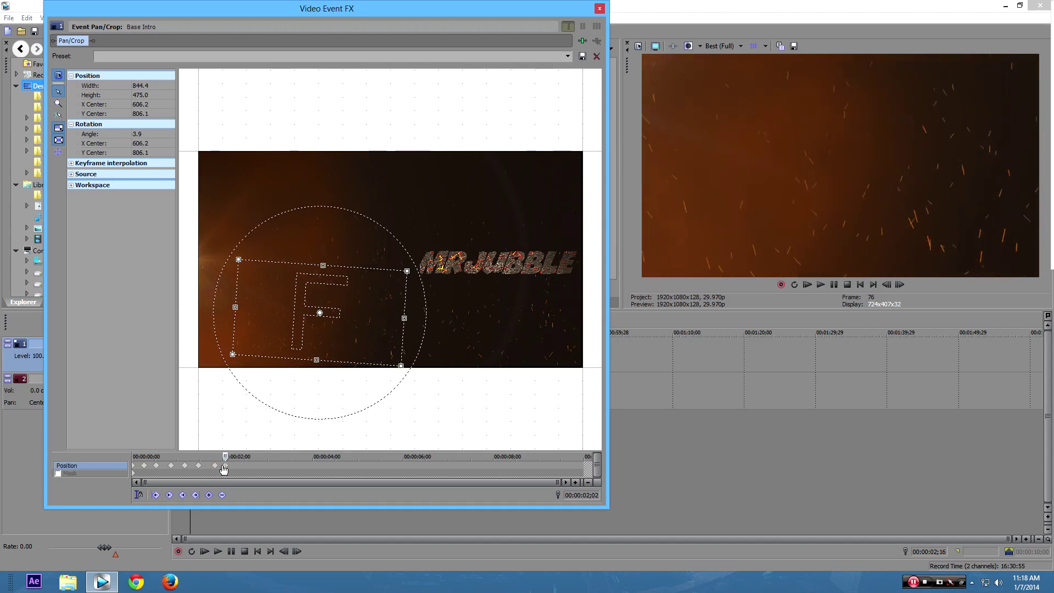
- At 00:00:02;10, reposition the frame to about 735.1, 778.6 and shrink it below 772.4 by 434.5
drag(228, 456, 239, 456)
drag(324, 333, 330, 290)
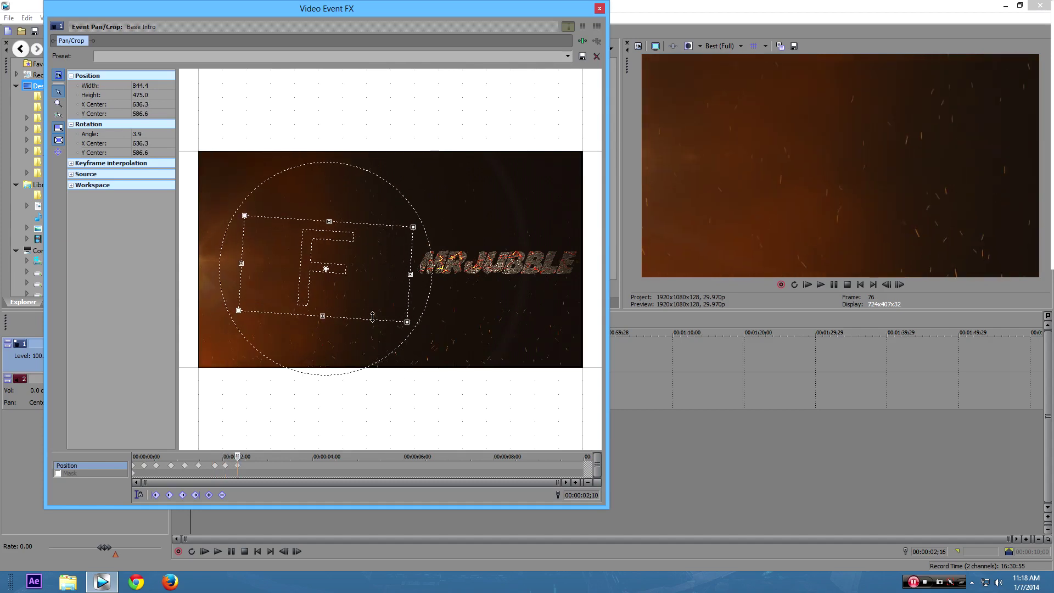
drag(407, 321, 420, 354)
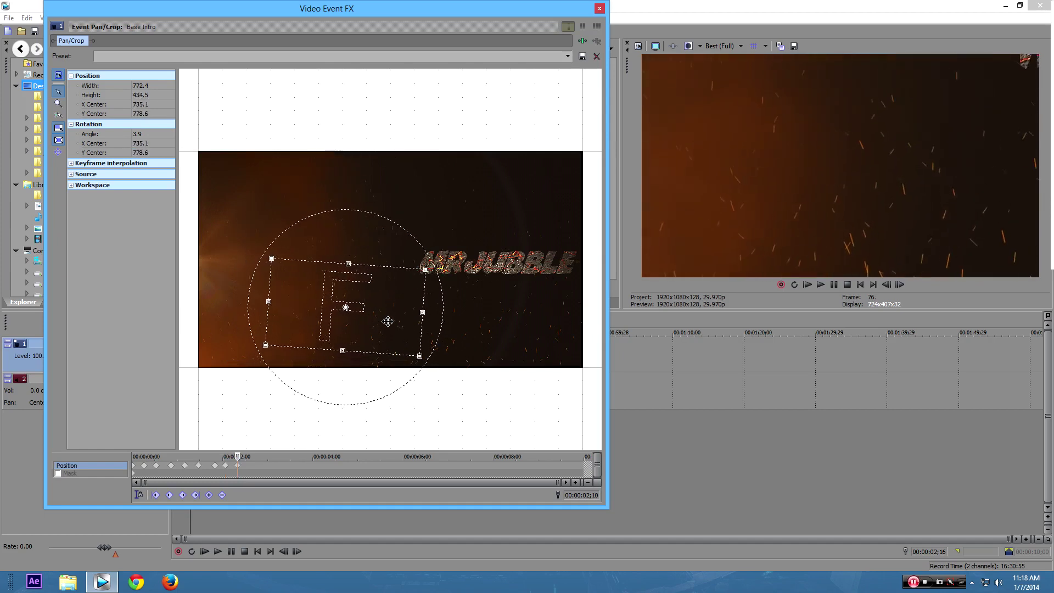
drag(426, 269, 399, 281)
- Keyframe a frame of about 514.5 by 289.4 rotated -16.9, and at 00:00:03;10 enlarge and raise it to about 691.2, 375.4
drag(239, 456, 260, 456)
mouse_move(365, 316)
mouse_down()
mouse_move(448, 333)
mouse_move(359, 316)
mouse_move(355, 269)
mouse_move(348, 317)
mouse_move(360, 303)
mouse_up()
drag(264, 456, 282, 456)
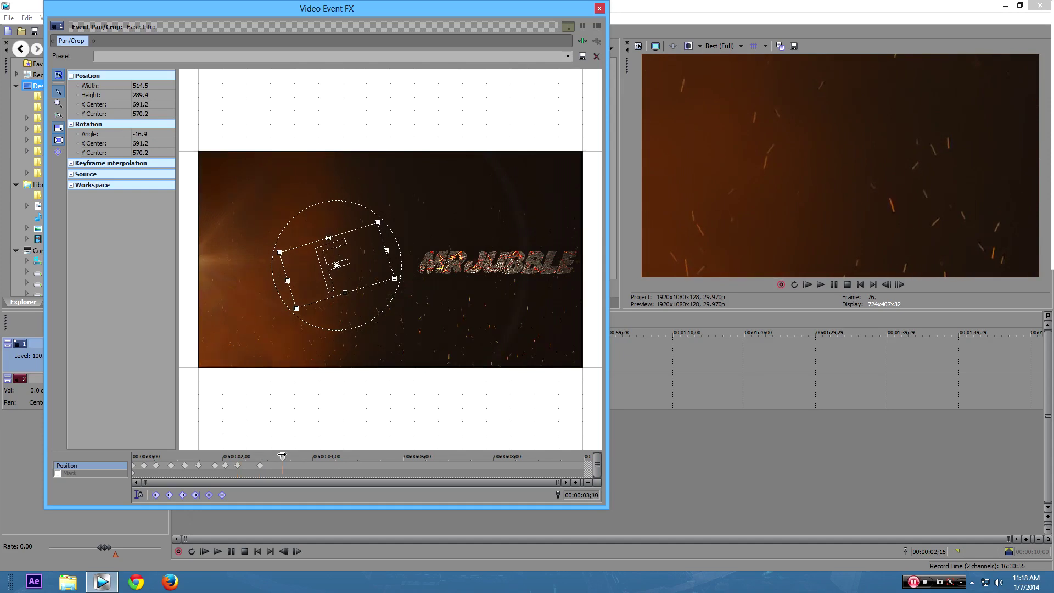
drag(366, 308, 378, 227)
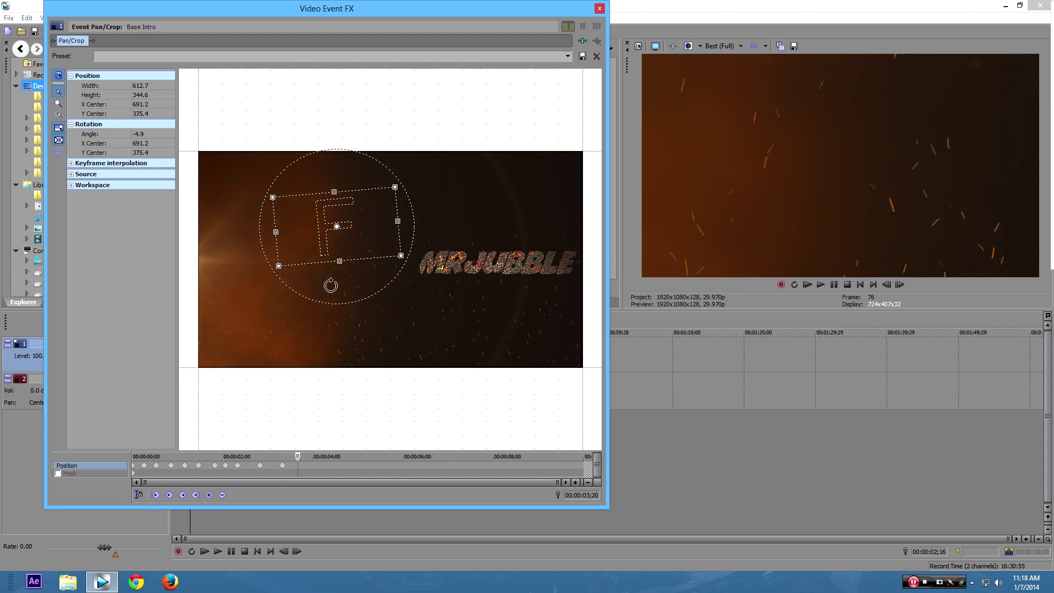
- At 00:00:03;20, set rotation to 1.2 and center the frame at about 573.3, 715.5, and at 00:00:04;02 shift it to about 674.7, 778.6
drag(361, 269, 359, 276)
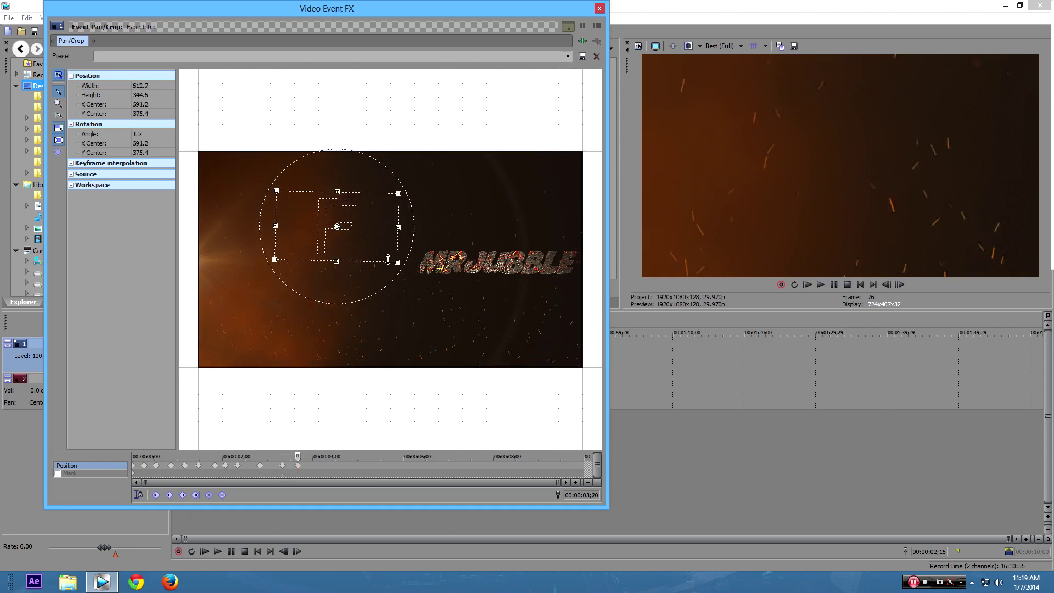
drag(376, 240, 352, 308)
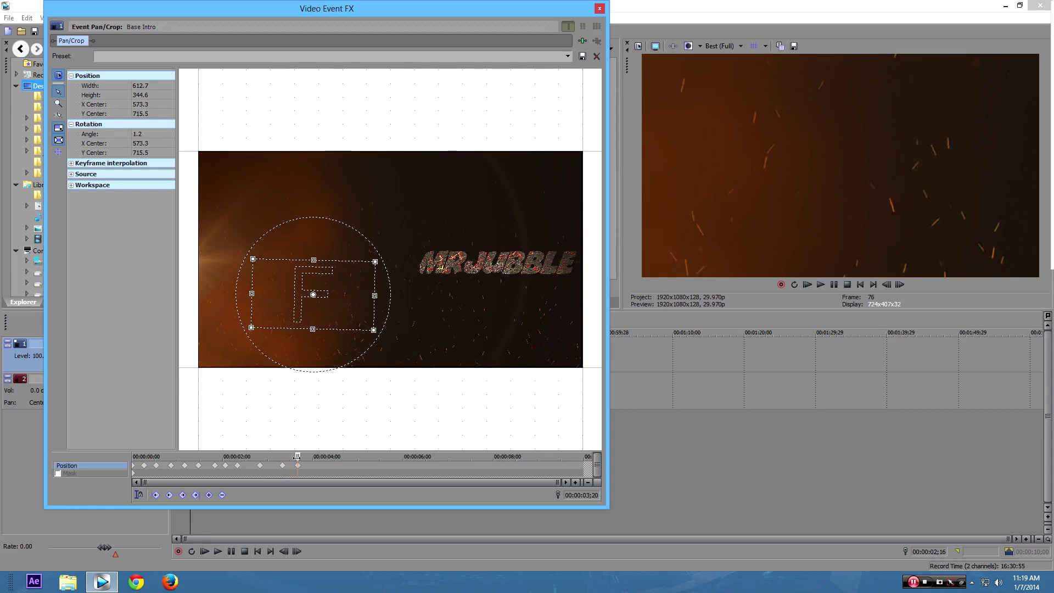
drag(296, 456, 316, 456)
drag(336, 285, 357, 297)
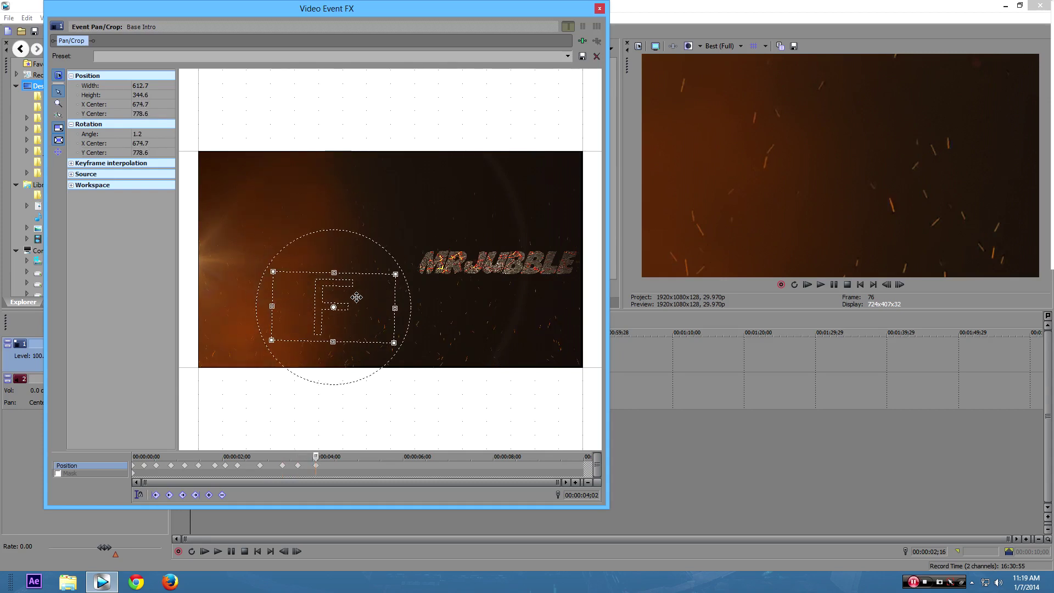
- Shrink the frame to about 249.7 by 140.4 at 00:00:05;01, and at 00:00:05;24 enlarge it to about 534.9 by 300.9 centered about 746.1, 756.7
click(359, 456)
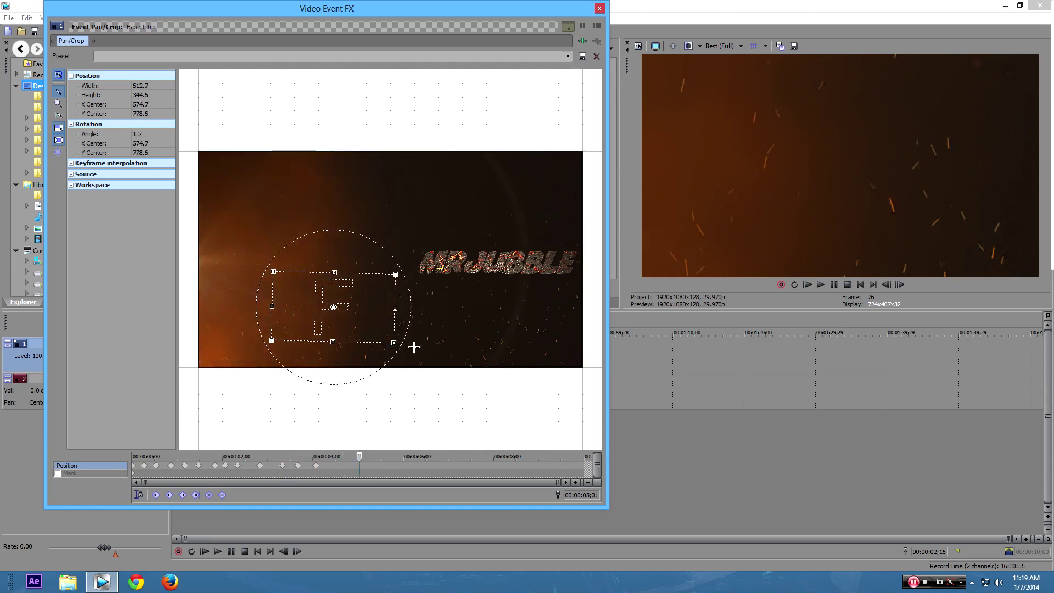
drag(391, 341, 358, 321)
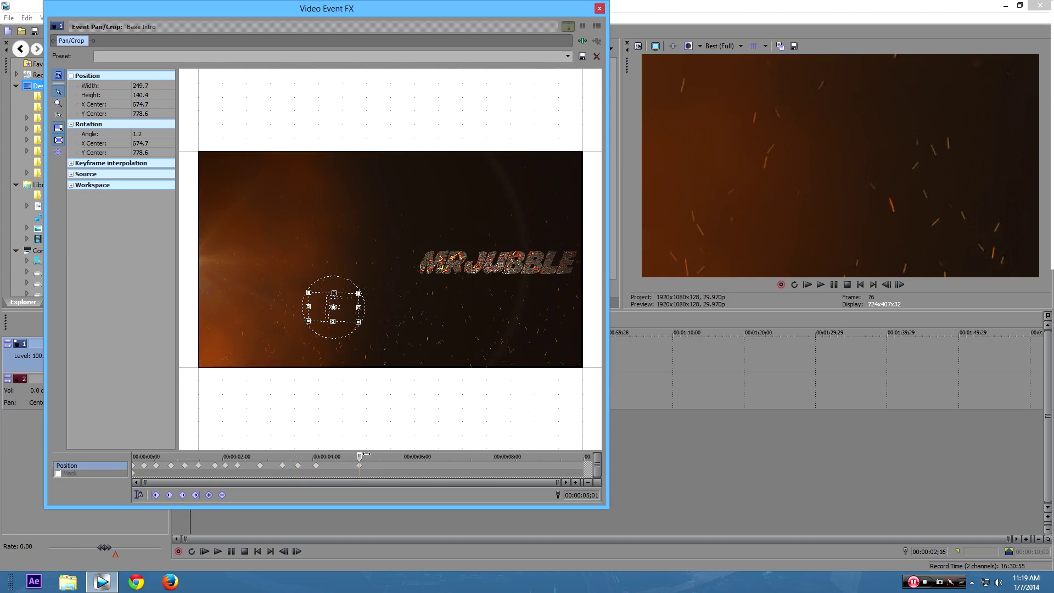
drag(365, 456, 393, 456)
drag(360, 322, 377, 336)
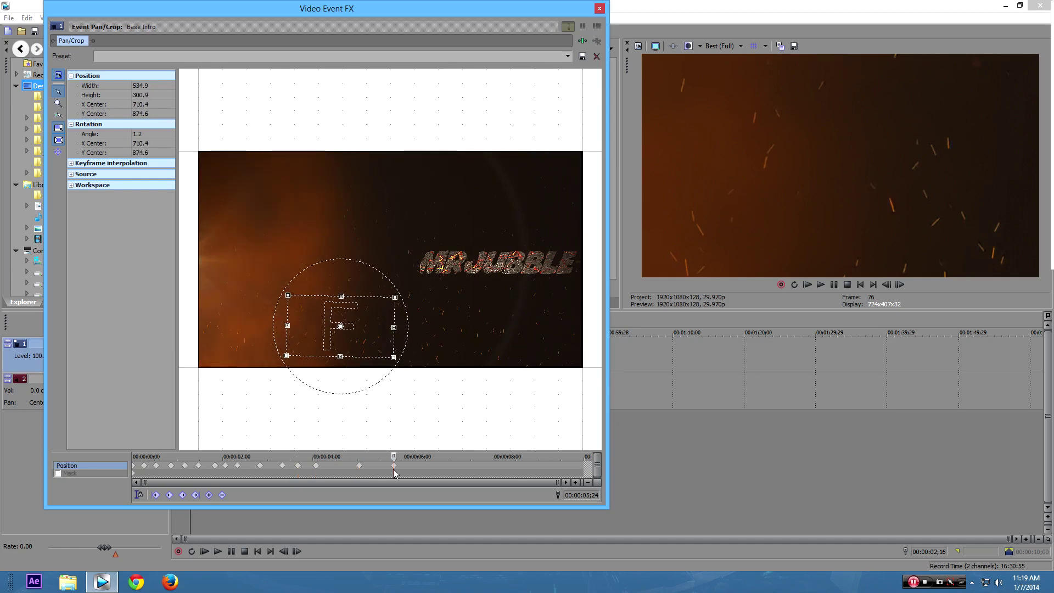
drag(384, 437, 404, 403)
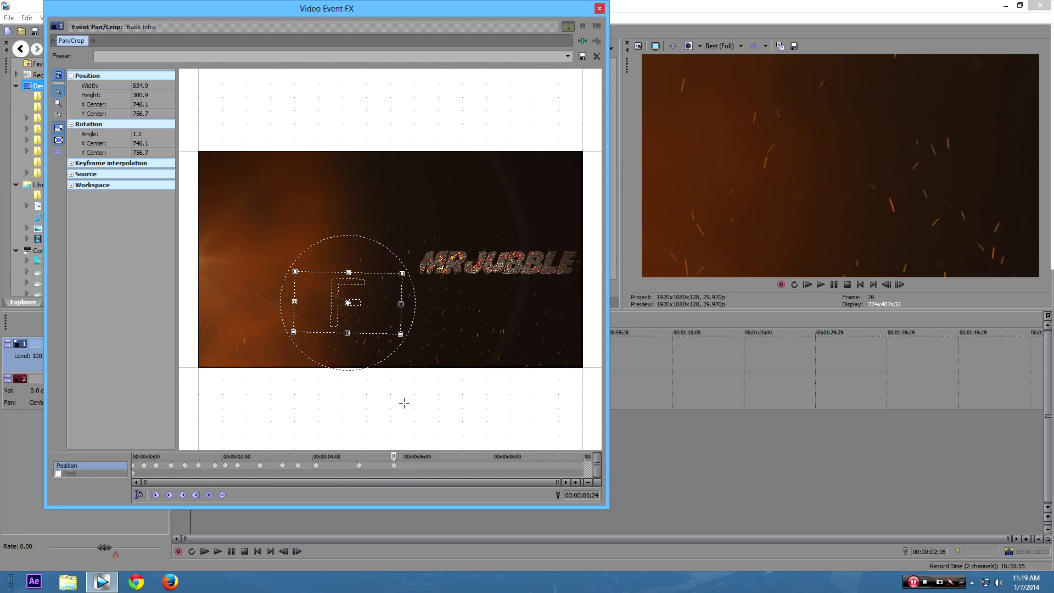
- Add frame keyframes at 00:00:06;18 and 00:00:07;01, reaching about 702.1 by 395.0, centered about 485.5, 537.3, with rotation -18.5
click(430, 456)
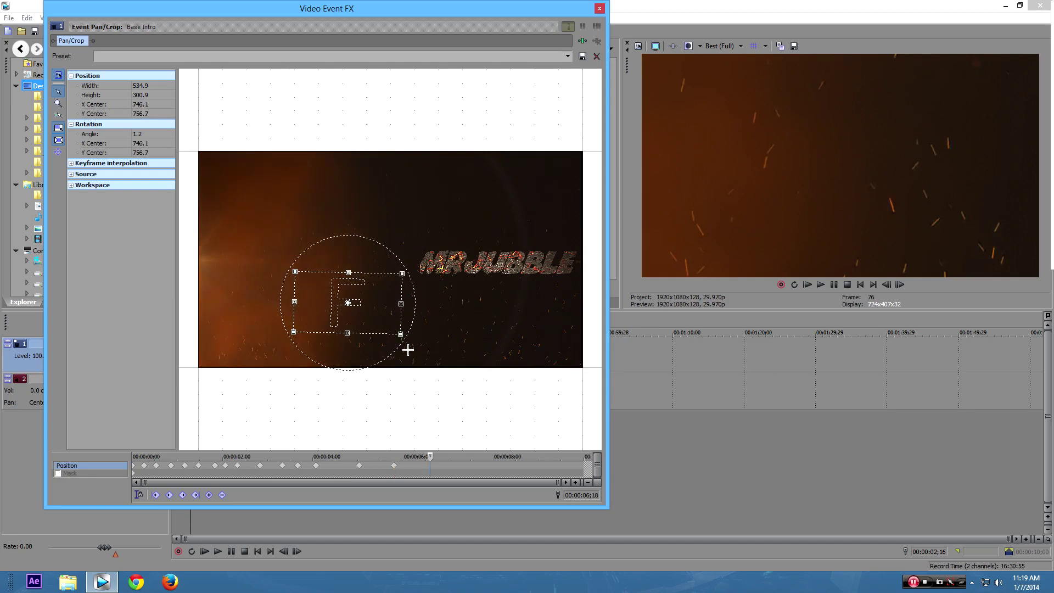
drag(385, 317, 354, 306)
click(450, 456)
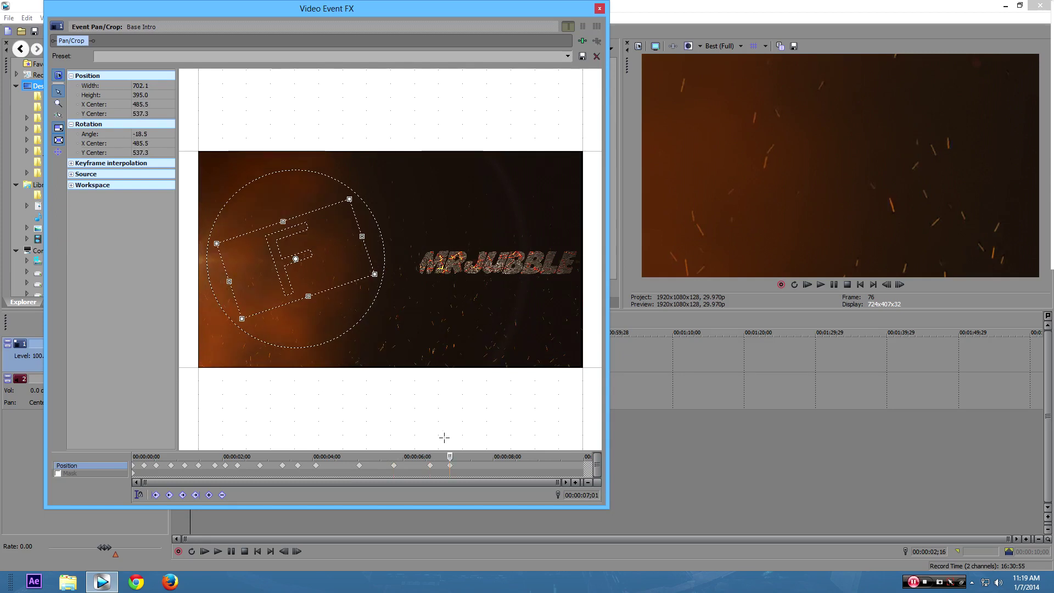
- Shrink the frame to about 502.8 by 282.8 at 00:00:07;21, and at 00:00:08;19 reframe to about 730.8 by 411.1 with rotation -4.1
click(479, 457)
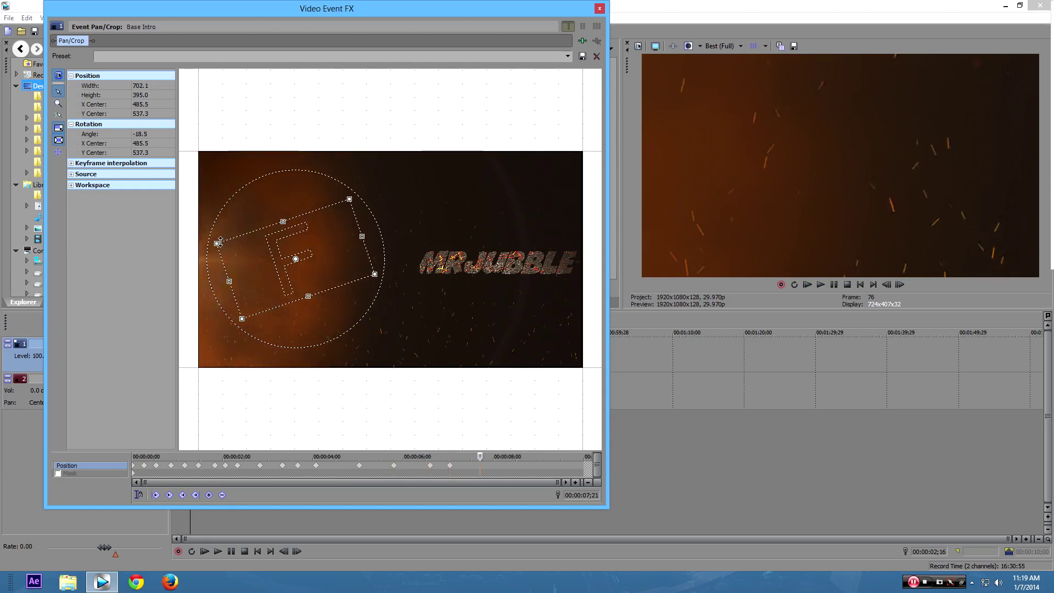
drag(218, 242, 239, 248)
drag(478, 460, 521, 456)
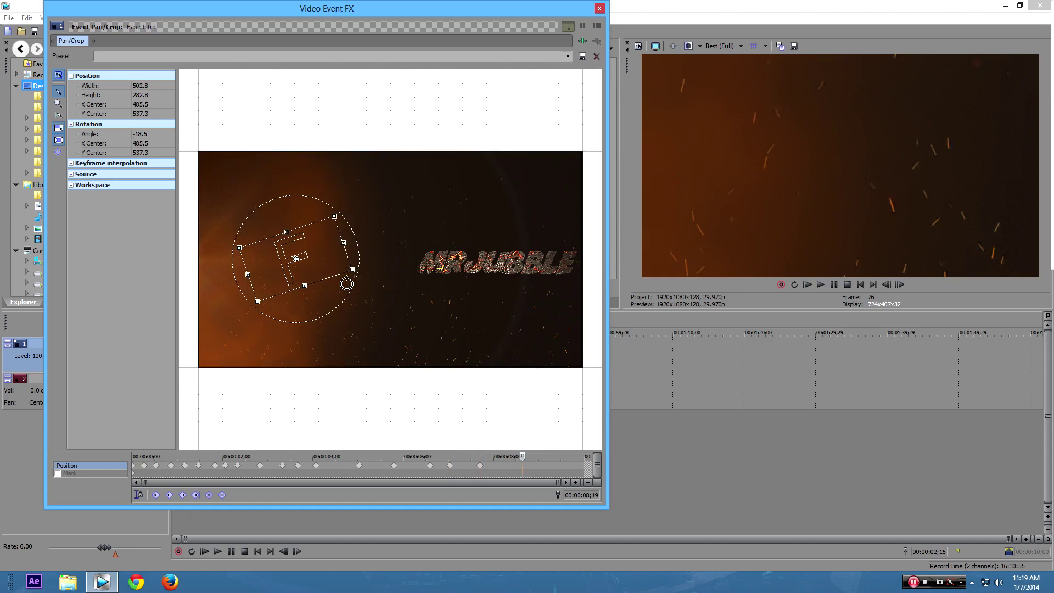
drag(348, 279, 337, 335)
drag(322, 263, 379, 353)
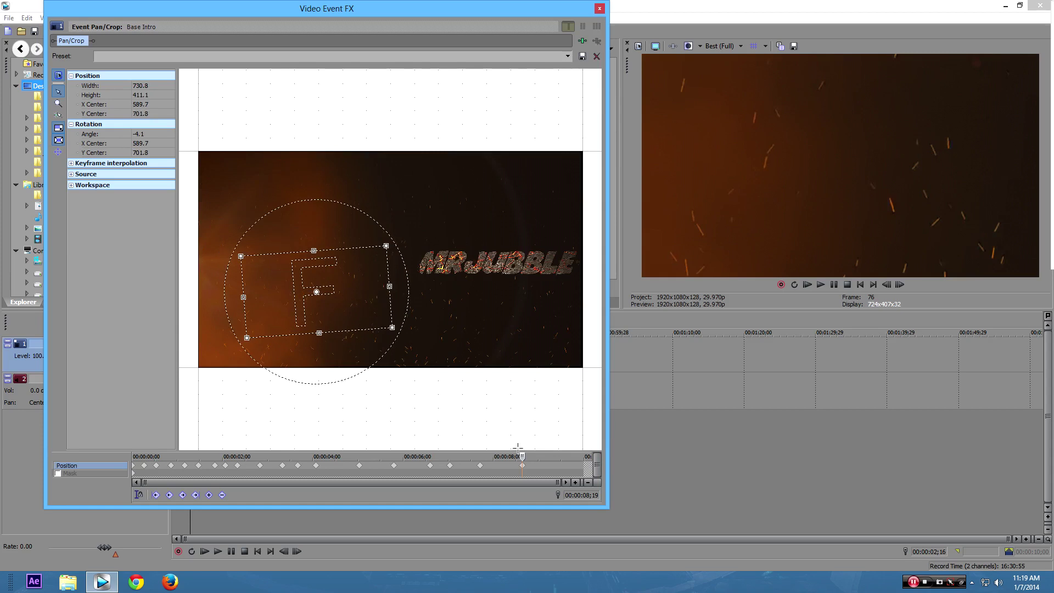
drag(522, 456, 553, 456)
drag(303, 301, 321, 313)
drag(409, 340, 423, 347)
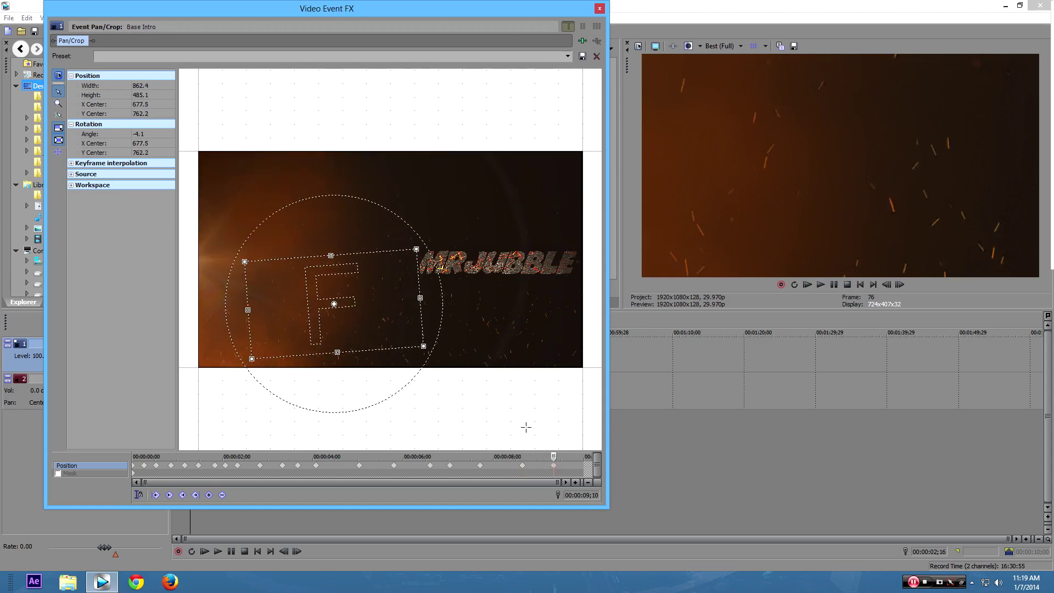
drag(552, 456, 584, 457)
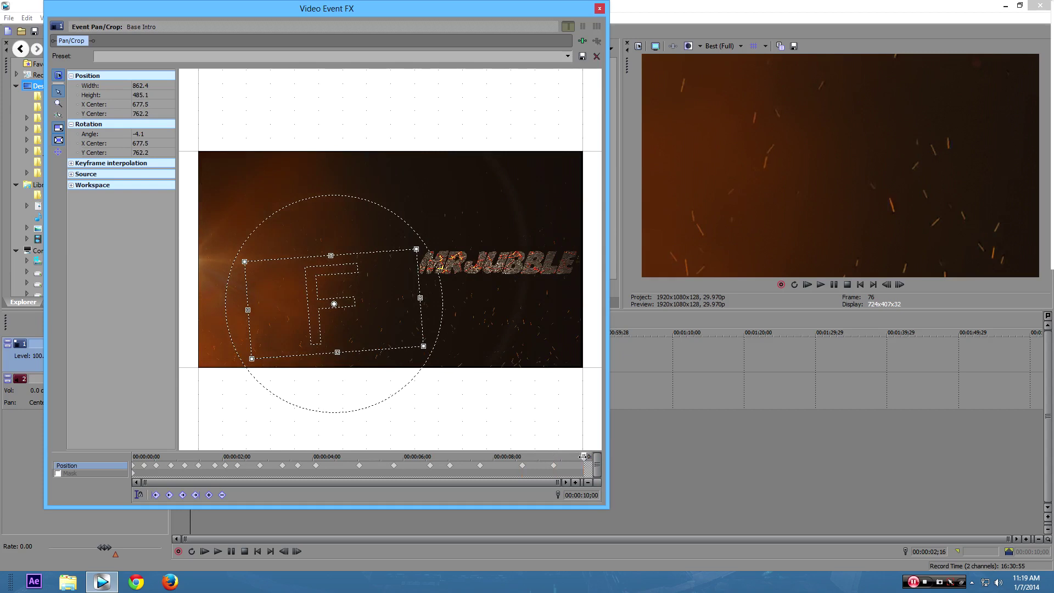
right_click(555, 465)
click(582, 383)
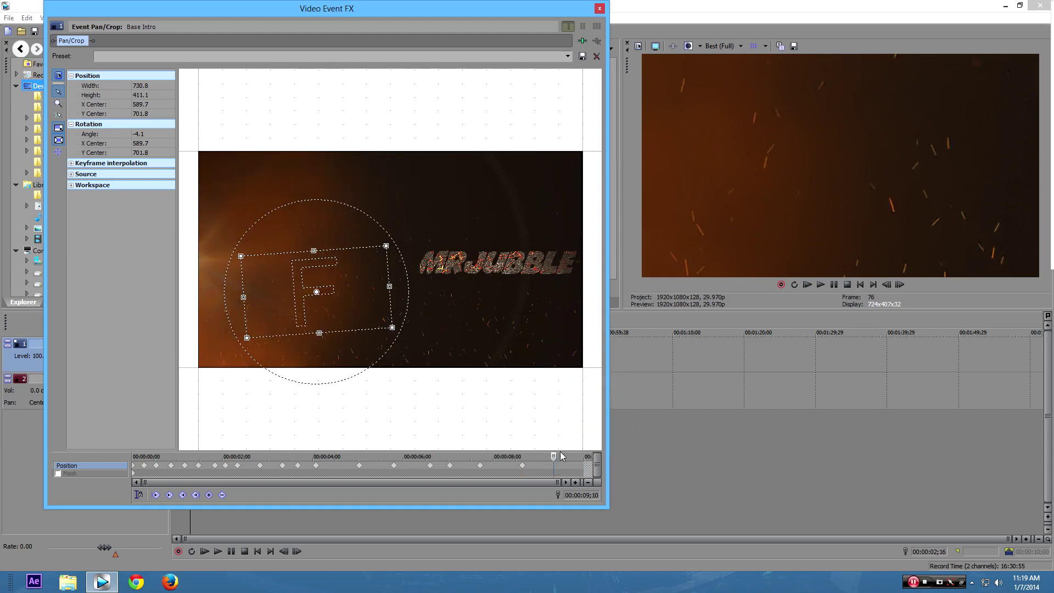
- Shift the 00:00:08;19 keyframe slightly earlier and add another just before 00:00:09;02, centering the frame at about 927.1, 614.1
drag(522, 473, 513, 473)
click(535, 456)
drag(358, 304, 425, 287)
- Adjust the frame at 00:00:09;02, and at 00:00:09;10 enlarge it to about 1,844.1 by 1,037.3, centered about 979.2, 542.7, with rotation 0.5
drag(535, 455, 542, 455)
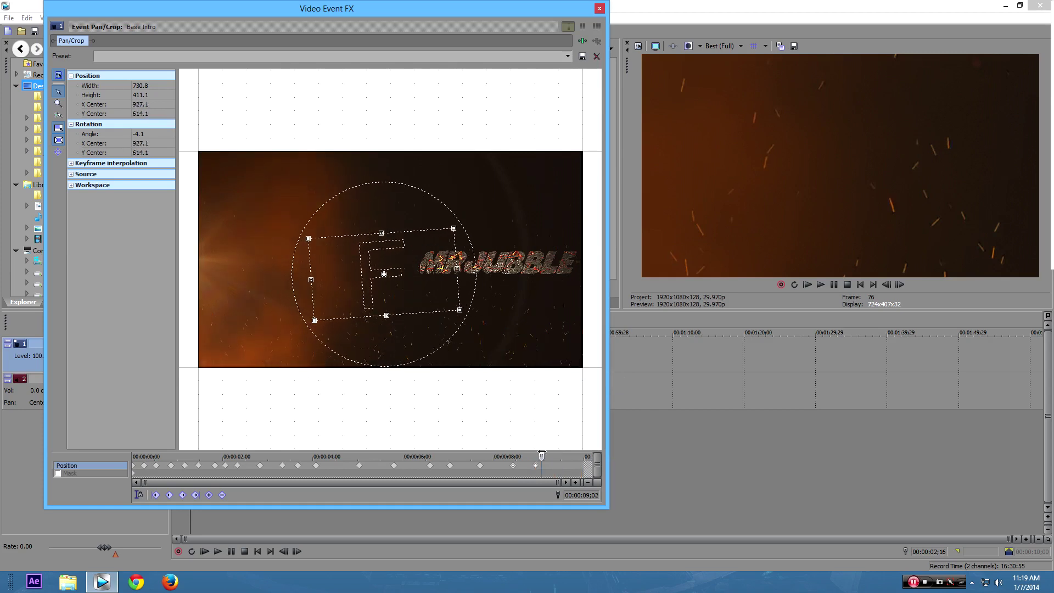
drag(452, 311, 444, 323)
drag(542, 466, 554, 466)
drag(449, 309, 567, 363)
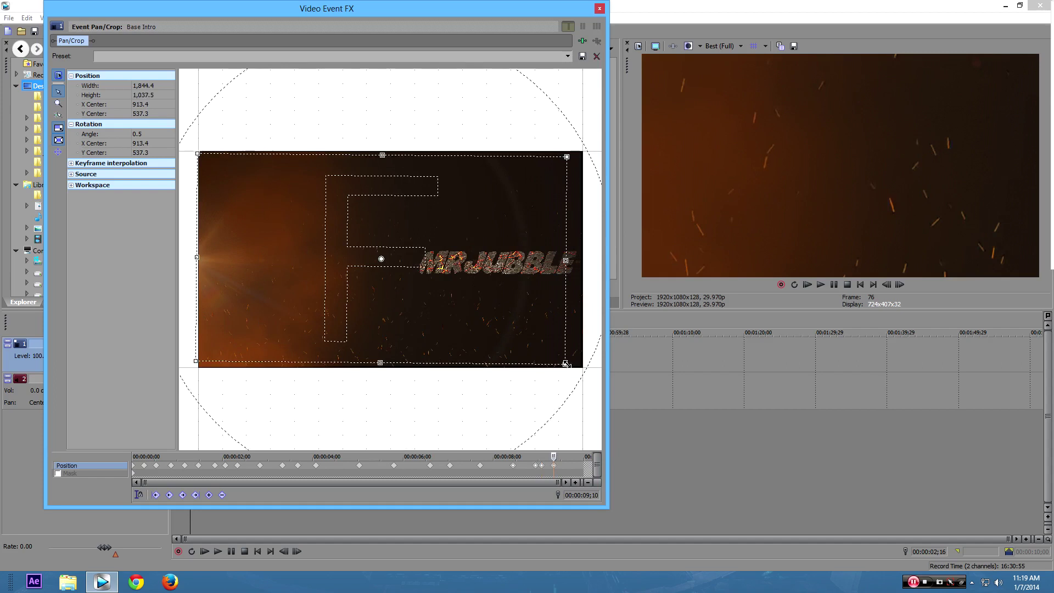
drag(528, 332, 540, 336)
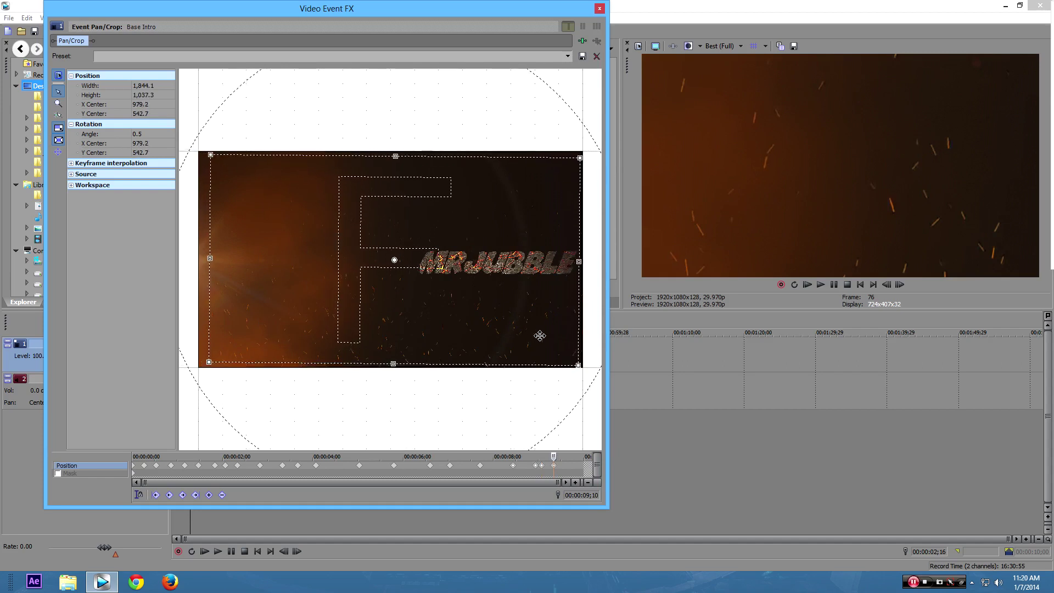
- Add two closing keyframes, shifting the frame center to about 960.0, 526.3 and, at 00:00:09;27, to about 965.5, 529.0
drag(558, 455, 565, 455)
drag(502, 340, 498, 337)
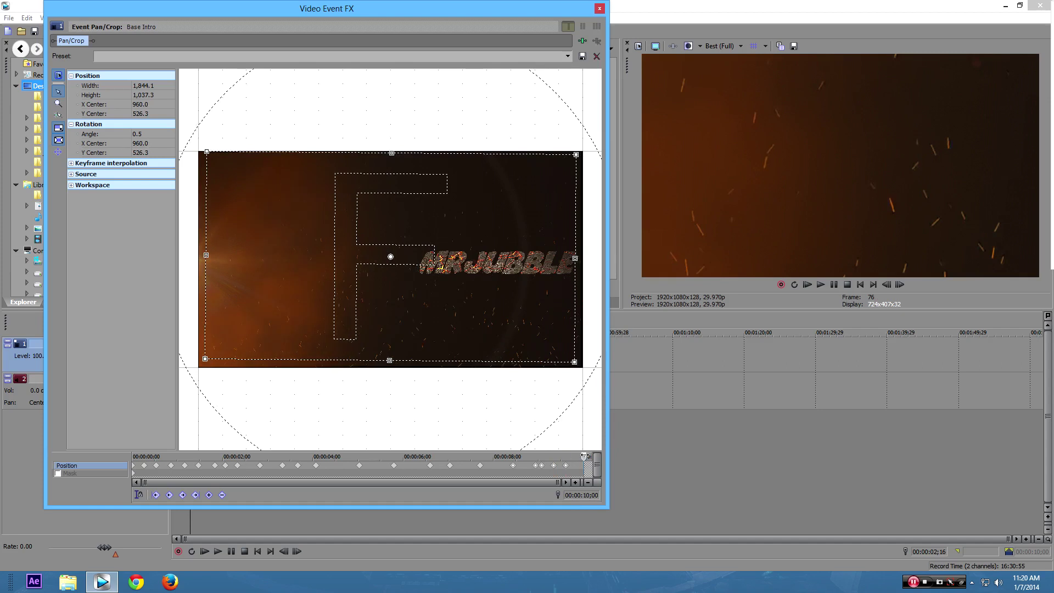
drag(581, 455, 579, 456)
drag(447, 281, 448, 283)
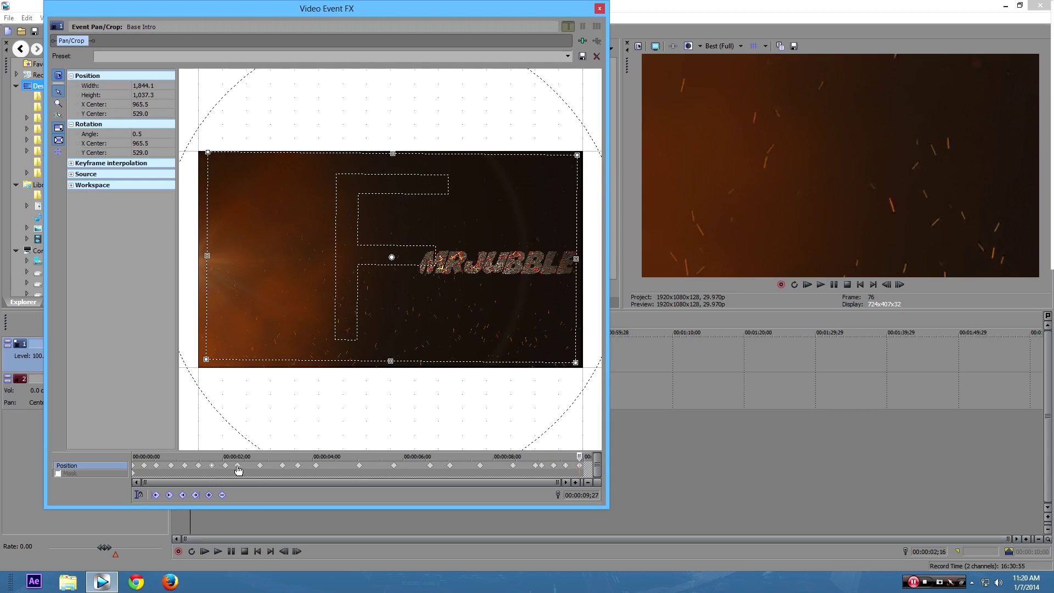
- Retime the Pan/Crop keyframes between about 00:00:02 and 00:00:09, shifting them later so they are spaced more evenly
drag(238, 465, 267, 469)
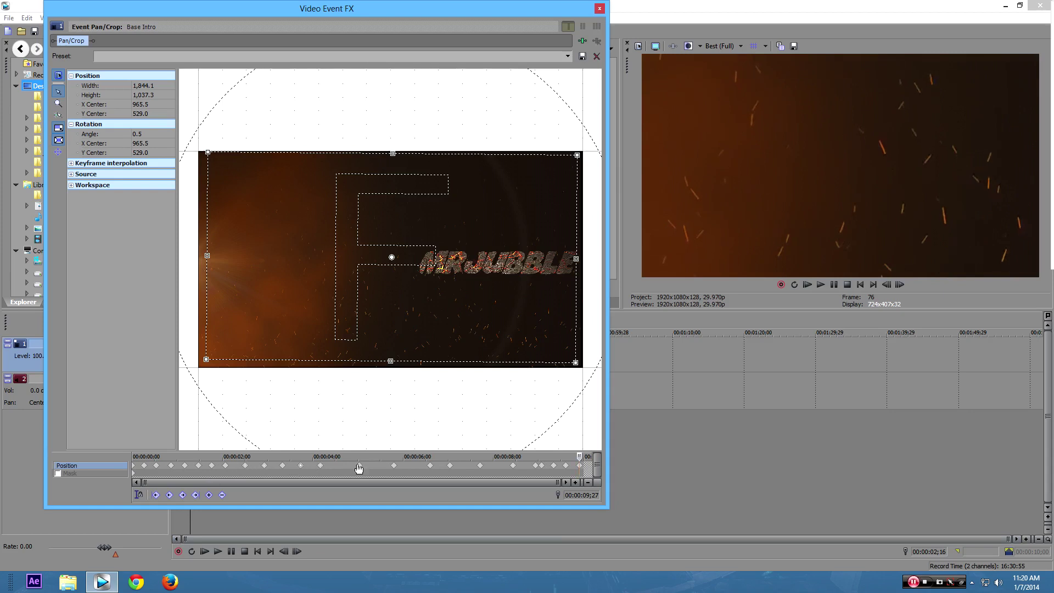
drag(359, 467, 442, 475)
click(481, 468)
drag(512, 467, 528, 467)
click(203, 471)
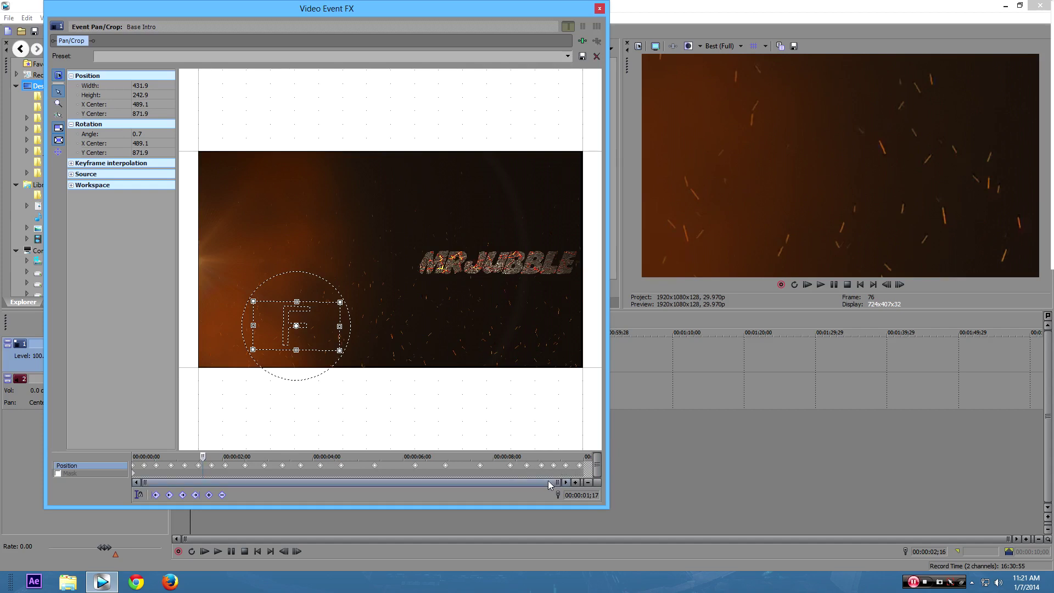
- Switch the Pan/Crop keyframes to Slow interpolation and close the event effects window
right_click(512, 466)
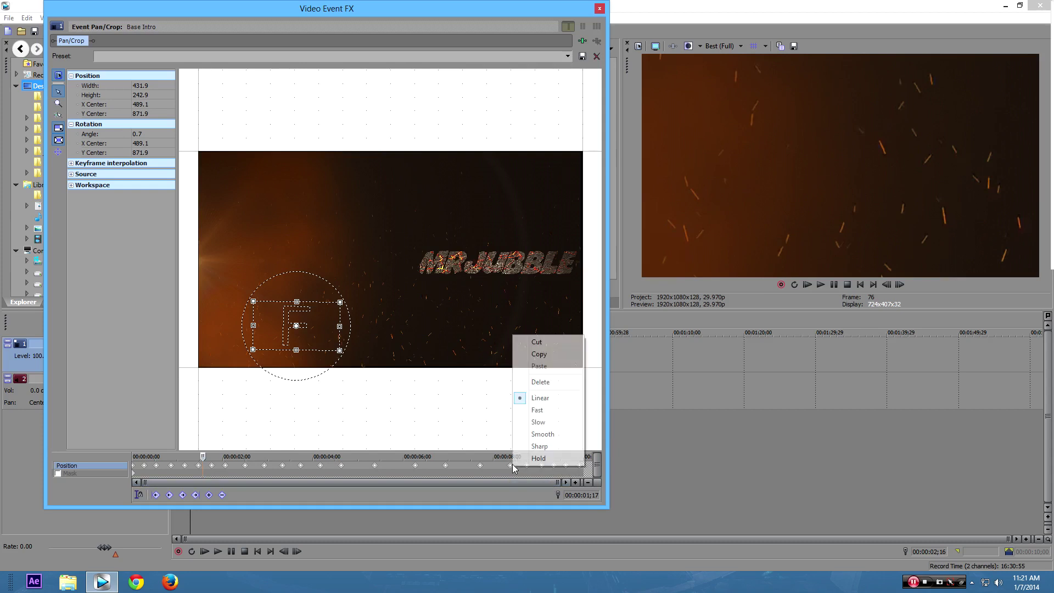
click(538, 422)
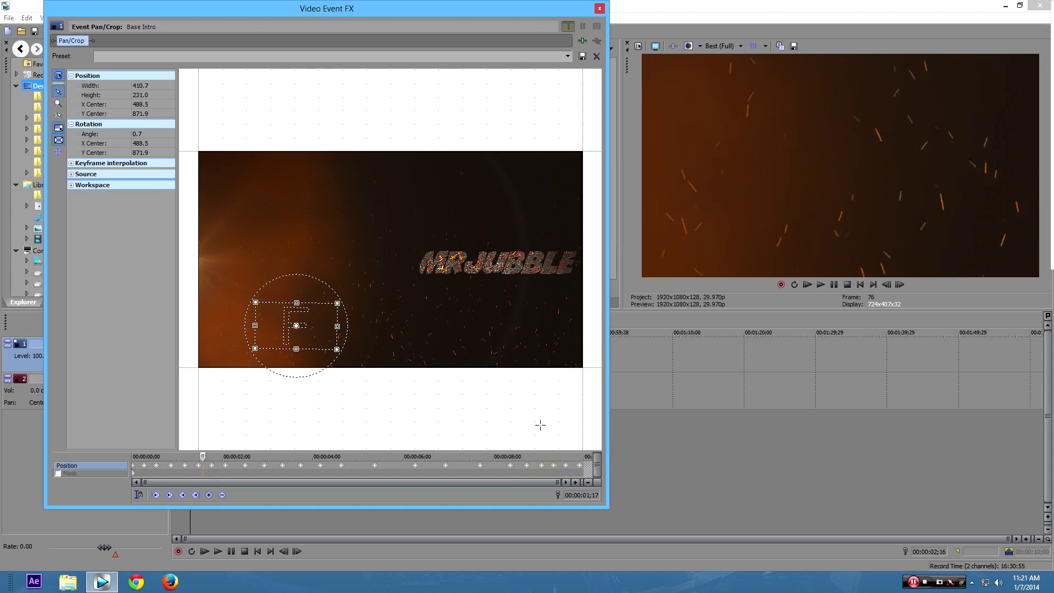
click(600, 8)
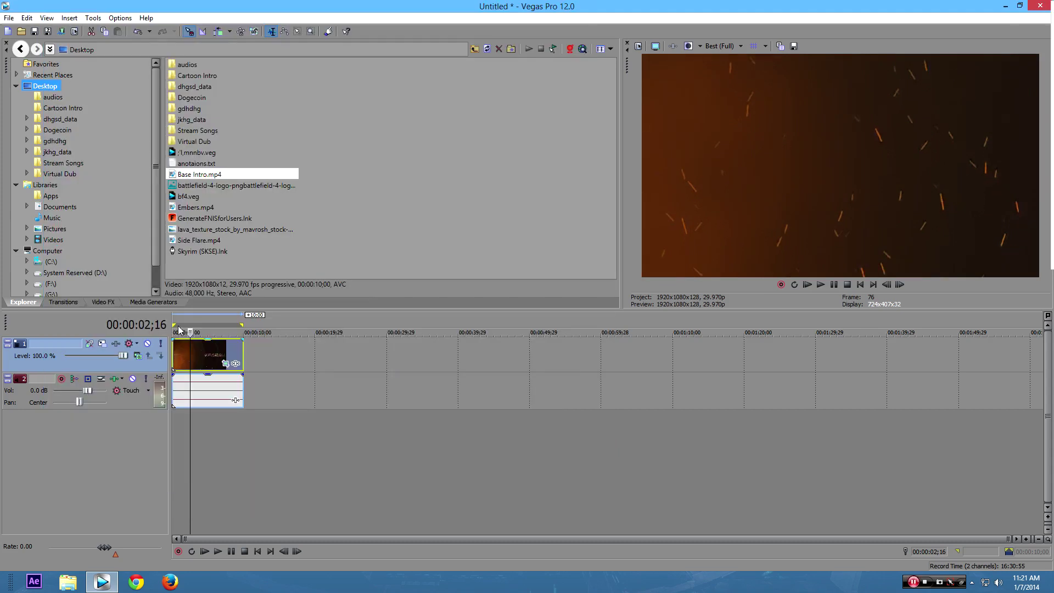
- Review the camera moves frame by frame from the start, check around 00:00:07;25 and 00:00:08;20, and return to the beginning
click(174, 357)
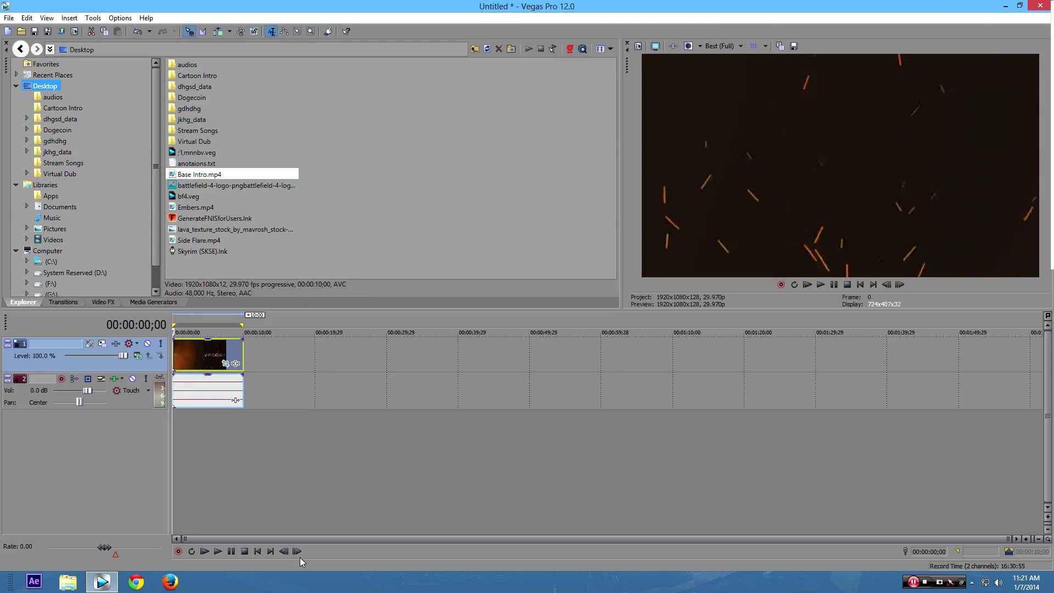
click(298, 552)
drag(299, 557, 299, 557)
drag(246, 420, 229, 419)
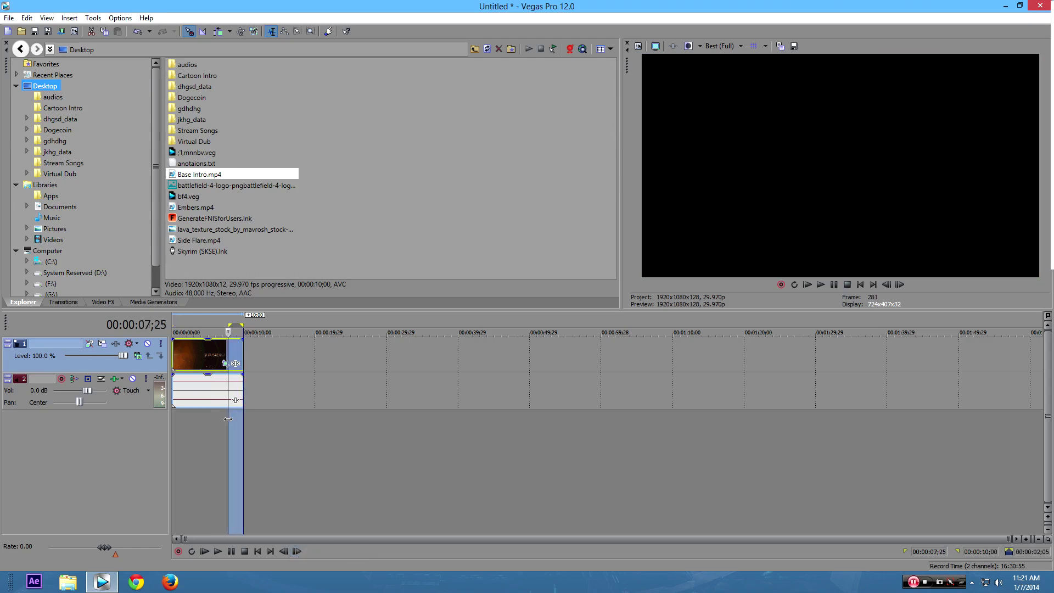
double_click(228, 419)
click(234, 419)
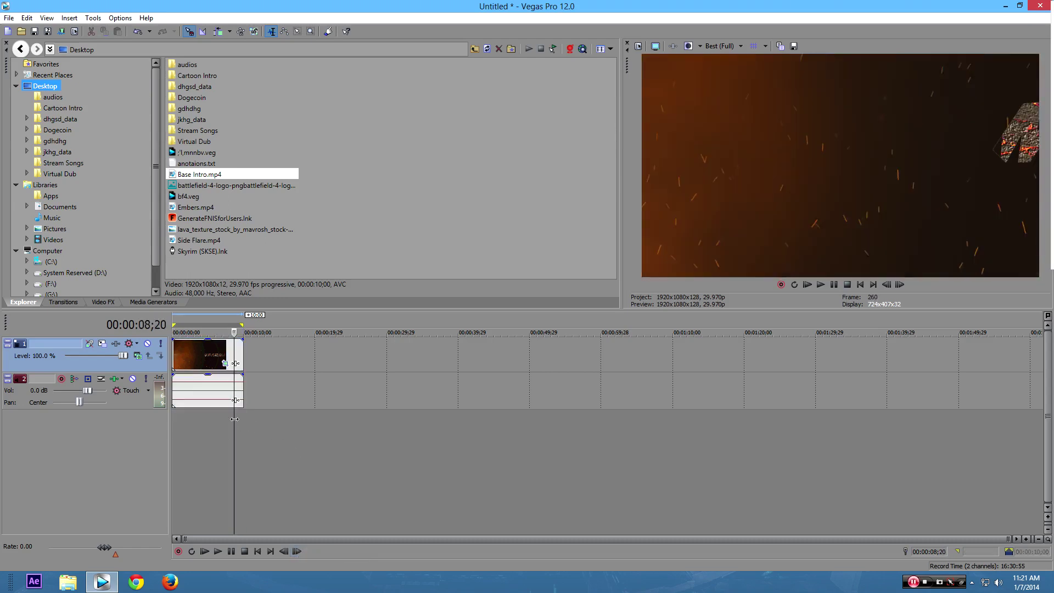
key(ctrl+Home)
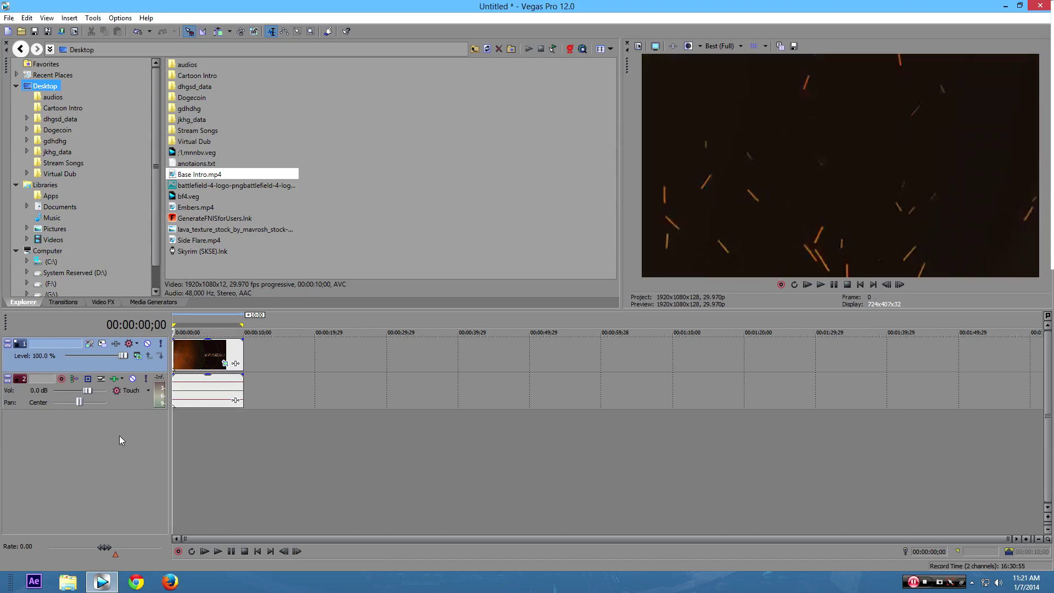
- Insert an empty video track above the intro and apply the Defocus preset "Circle, Moderate Bloom" to the Base Intro event
right_click(282, 364)
click(316, 442)
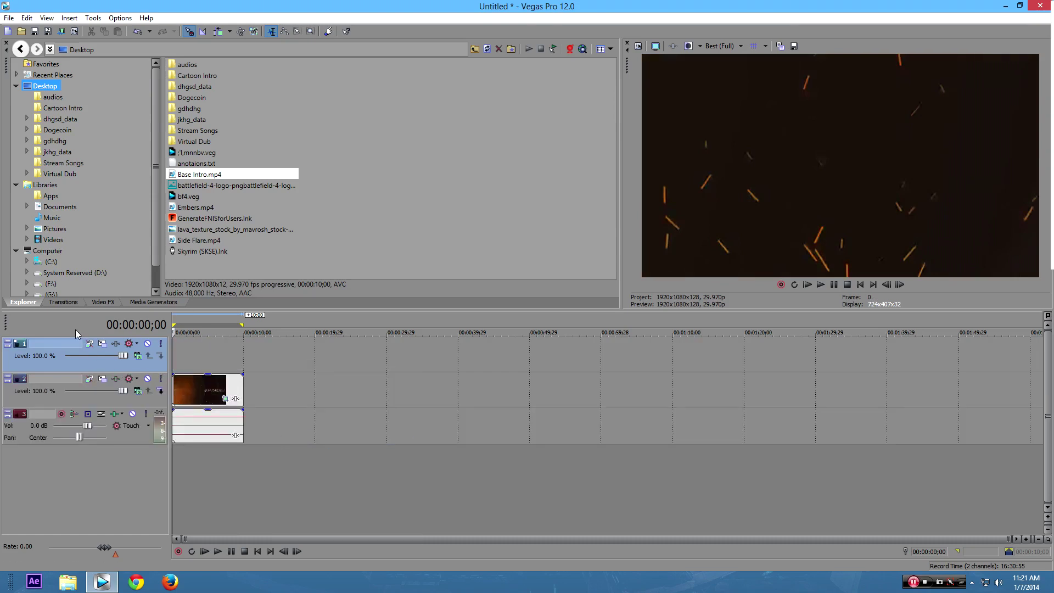
click(104, 302)
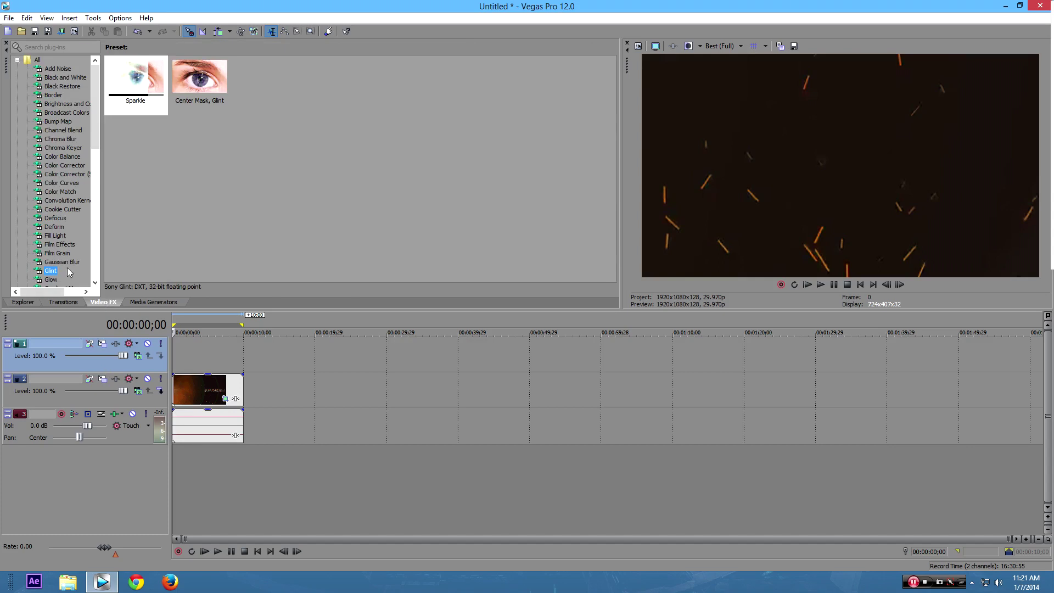
click(57, 219)
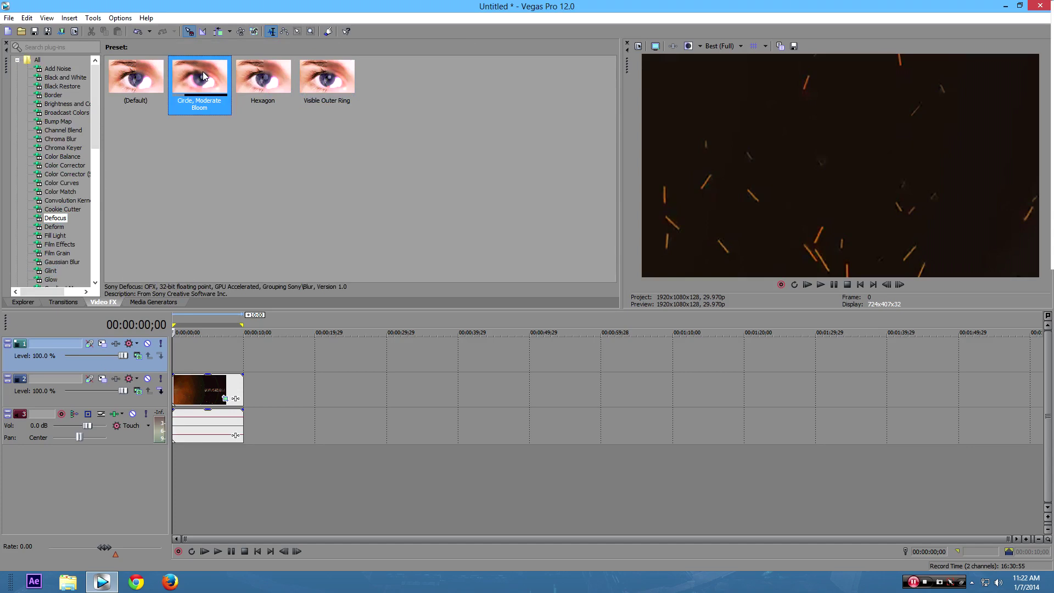
drag(203, 75, 211, 389)
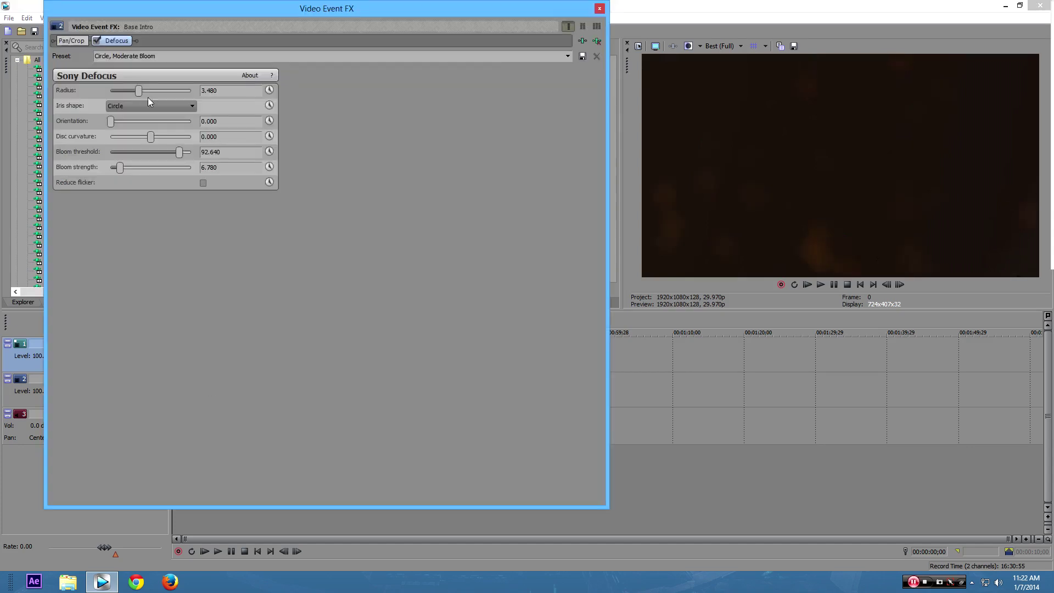
- Animate the Defocus radius, setting it to 0.544 at 00:00:00;24 and 0.204 at 00:00:01;18
click(268, 91)
drag(159, 405, 193, 404)
drag(138, 91, 114, 92)
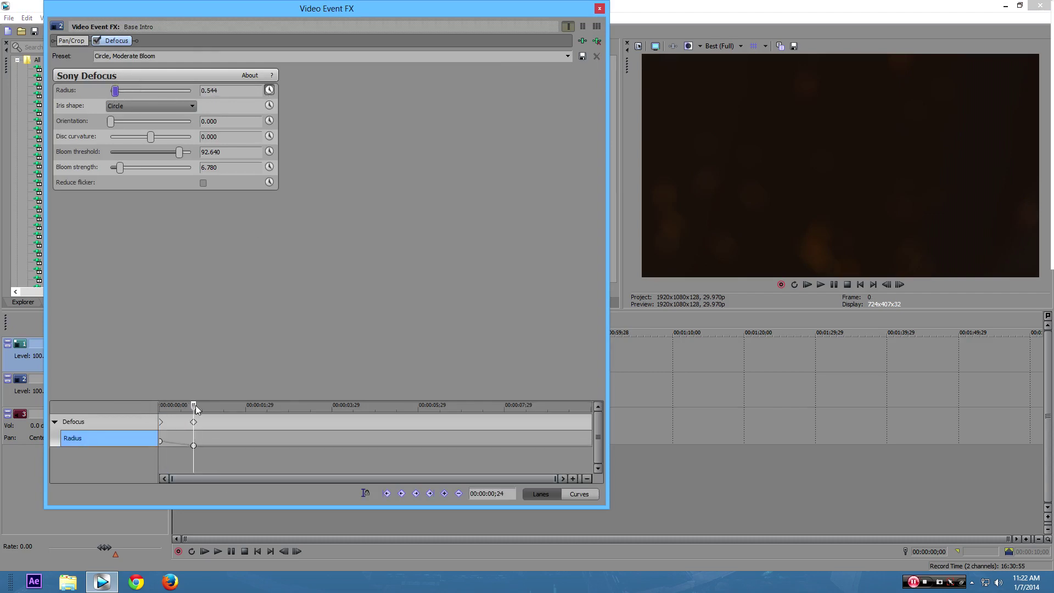
drag(196, 406, 228, 406)
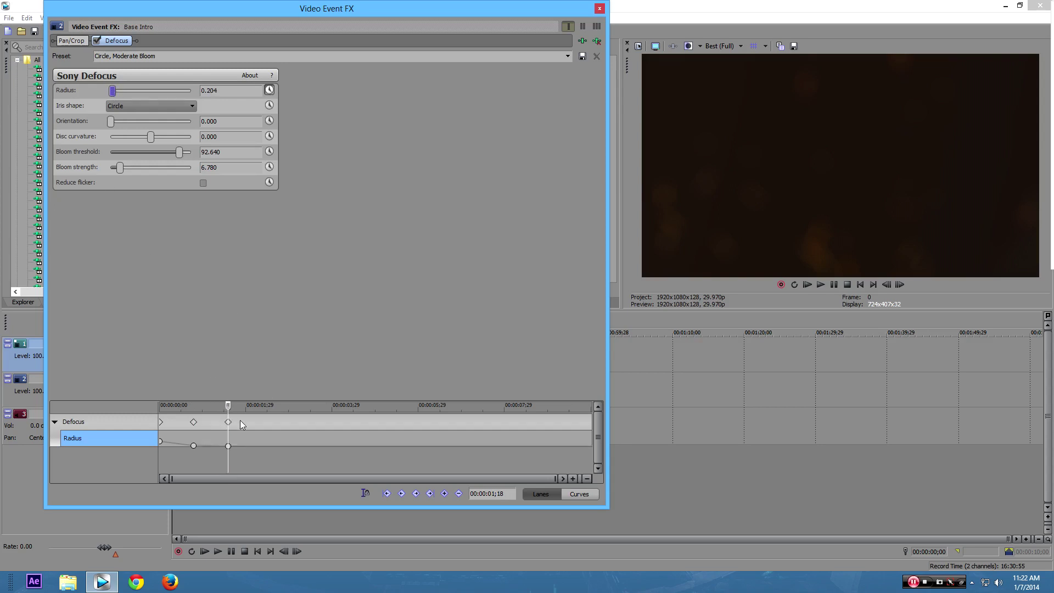
- Add a slightly higher Defocus radius keyframe at about 00:00:02;13 and set the radius to 0.068 at 00:00:03;05
drag(230, 409, 265, 406)
drag(113, 90, 120, 90)
drag(269, 409, 297, 407)
drag(118, 90, 110, 90)
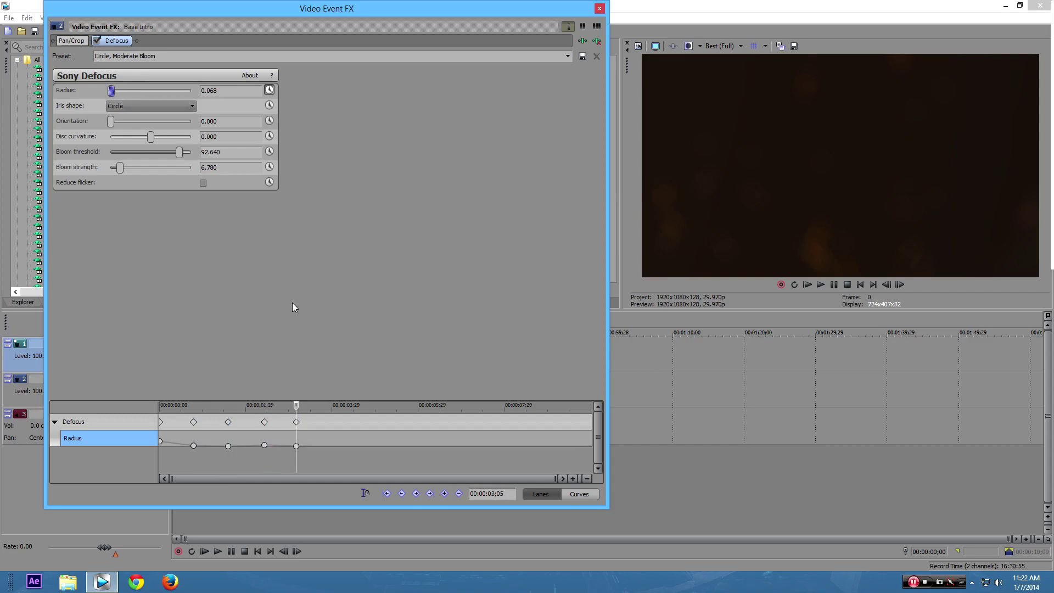
- Continue the Defocus radius keyframes with 0.000 shortly before 00:00:04, 0.204 at 00:00:04;03, another between, and 0.408 at 00:00:05;07
drag(297, 409, 320, 409)
drag(320, 409, 336, 409)
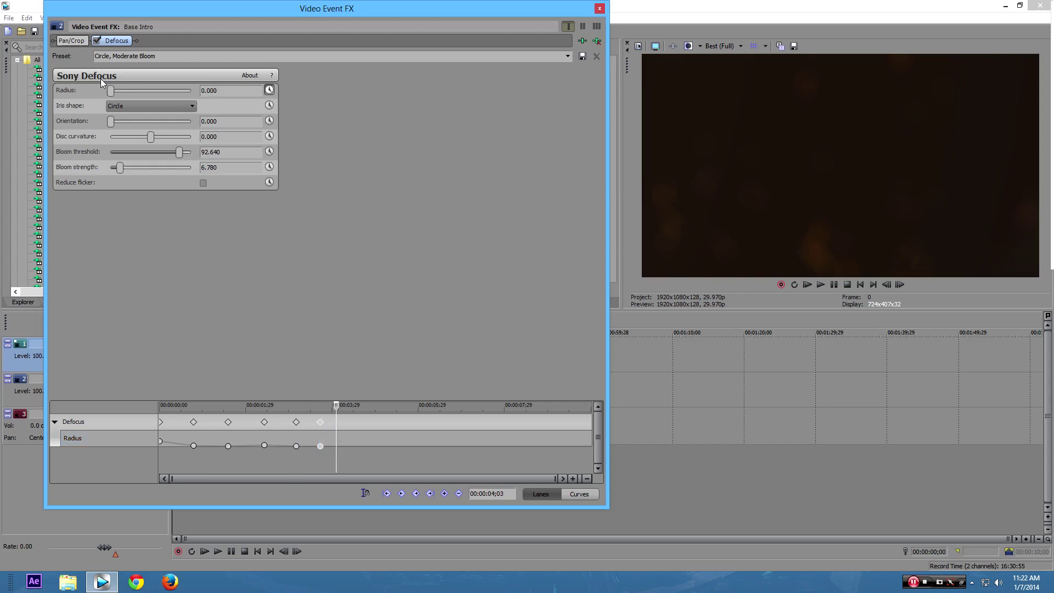
drag(110, 91, 112, 91)
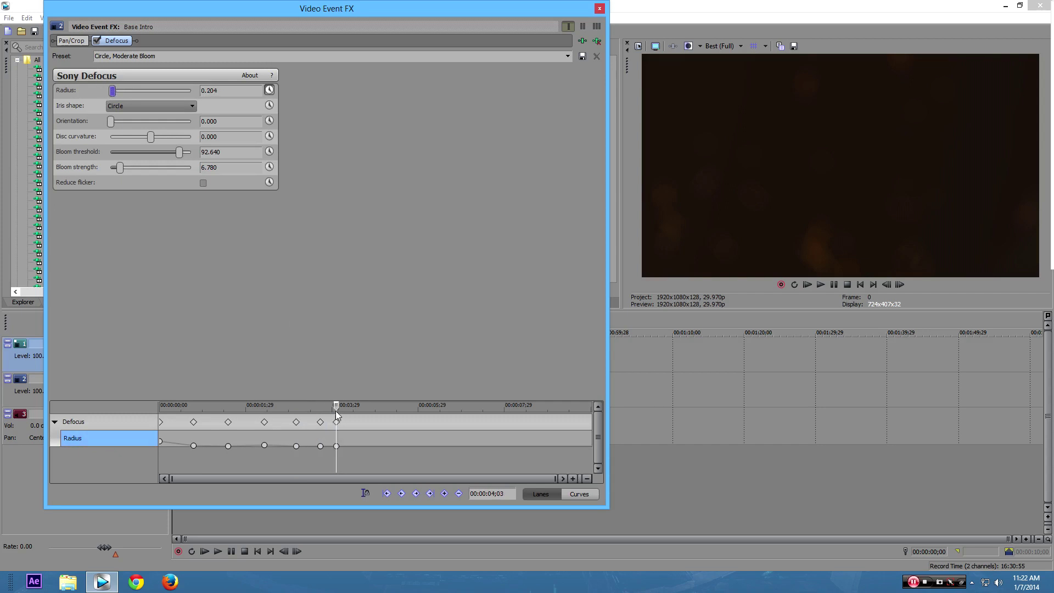
drag(337, 416, 359, 409)
click(114, 91)
drag(366, 409, 392, 409)
drag(118, 94, 116, 93)
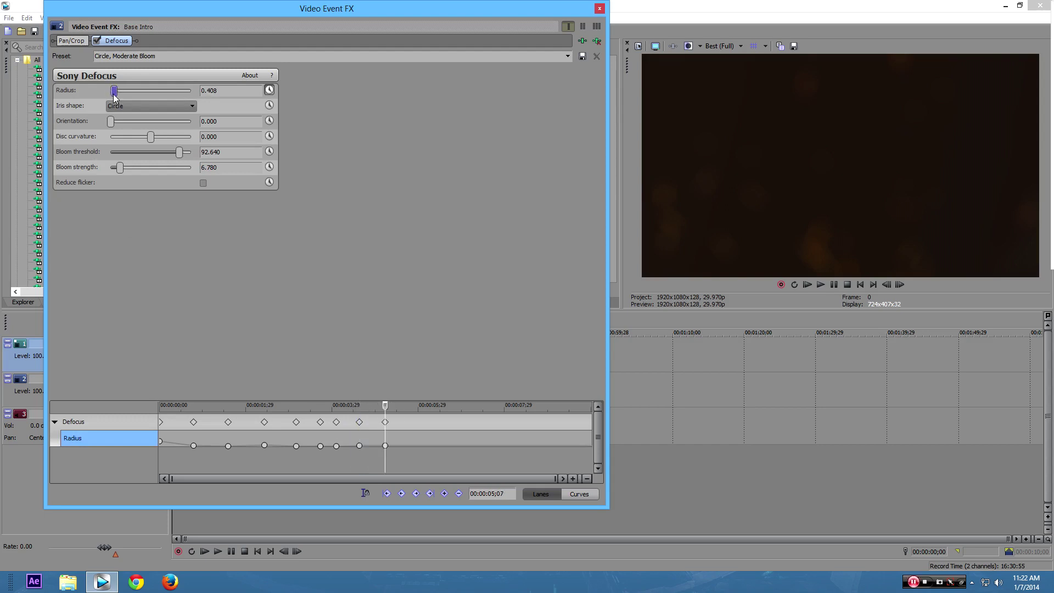
- Set the Defocus radius to 0.408 at 00:00:05;21, 0.136 at 00:00:06;03 and 0.272 at 00:00:07;08, with one keyframe between the last two
drag(385, 410, 405, 409)
click(110, 94)
drag(110, 95, 111, 95)
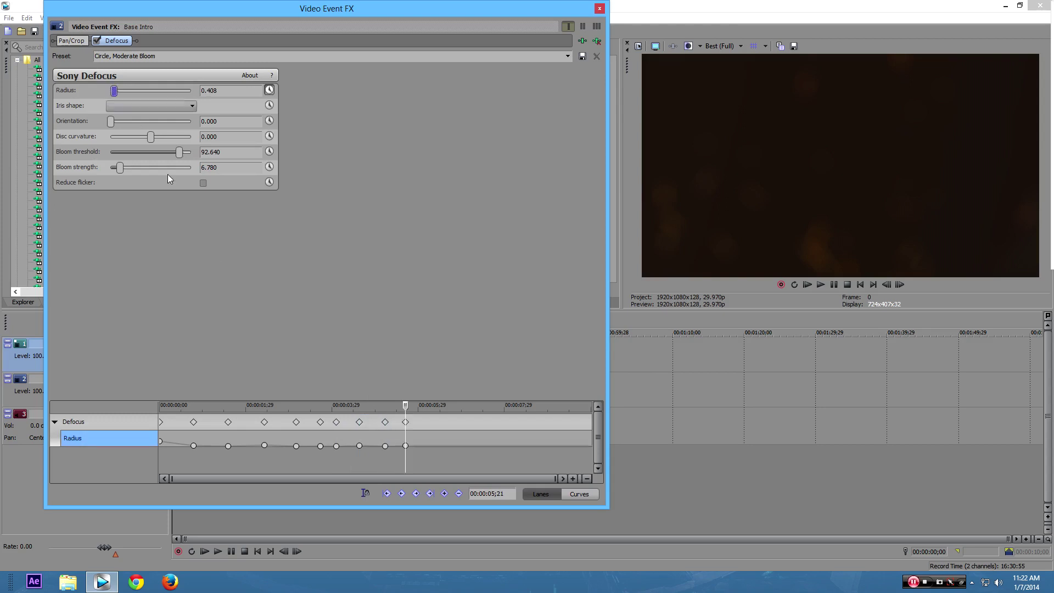
drag(405, 409, 423, 409)
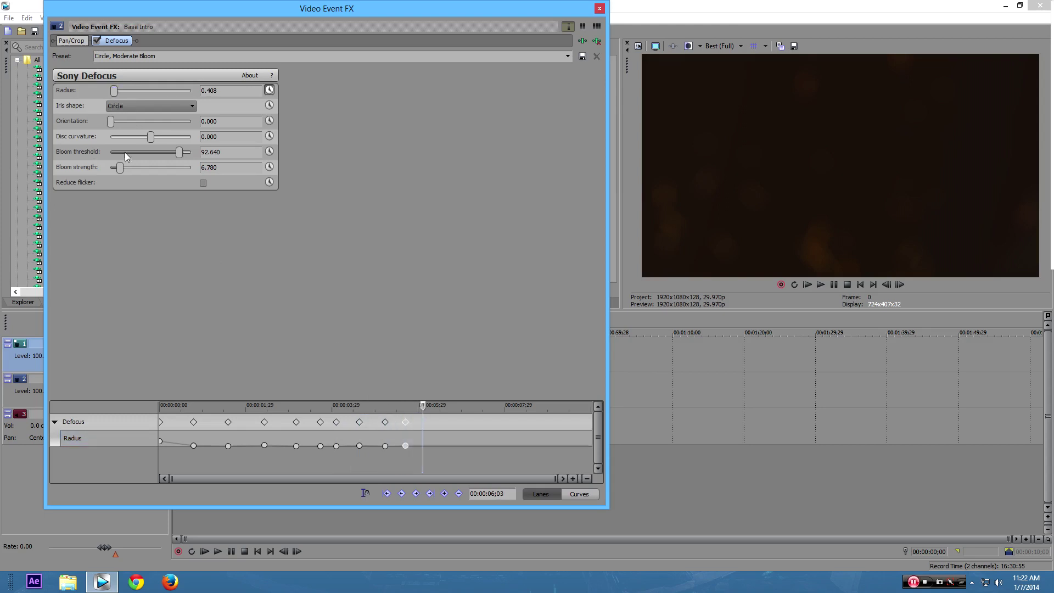
drag(116, 95, 112, 95)
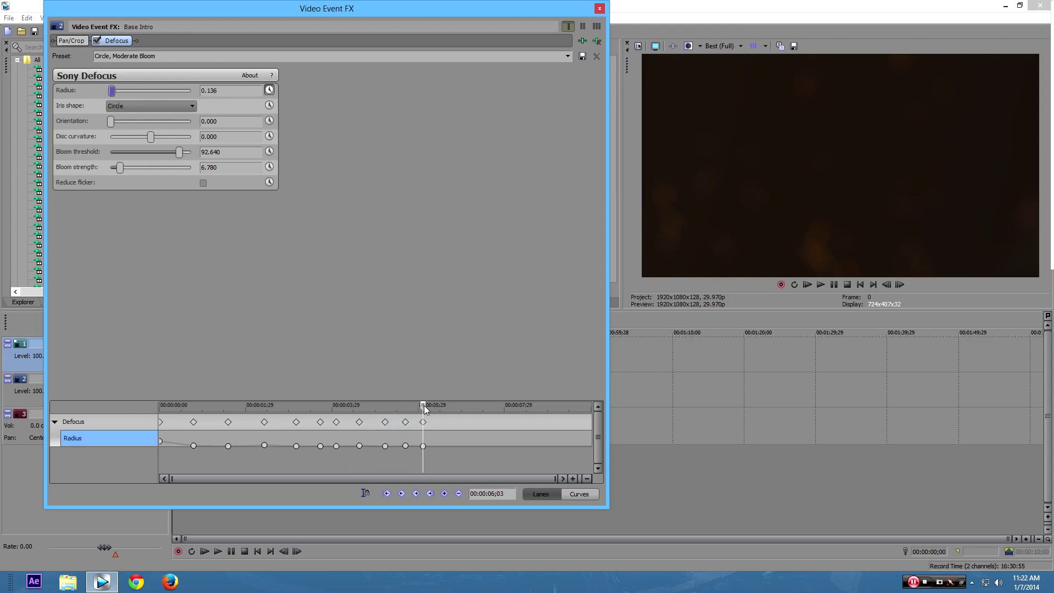
drag(423, 409, 442, 409)
drag(443, 410, 472, 408)
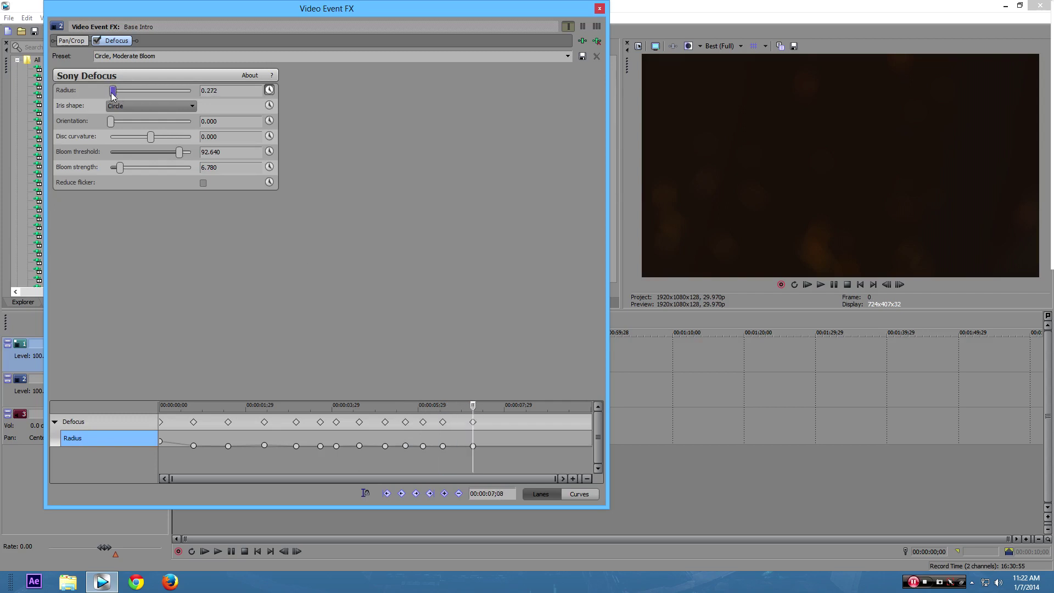
- Add a radius keyframe before 00:00:08, set 0.068 shortly after 00:00:08, and set 0.000 at 00:00:08;23
drag(474, 406, 498, 406)
drag(498, 406, 520, 412)
drag(515, 428, 540, 417)
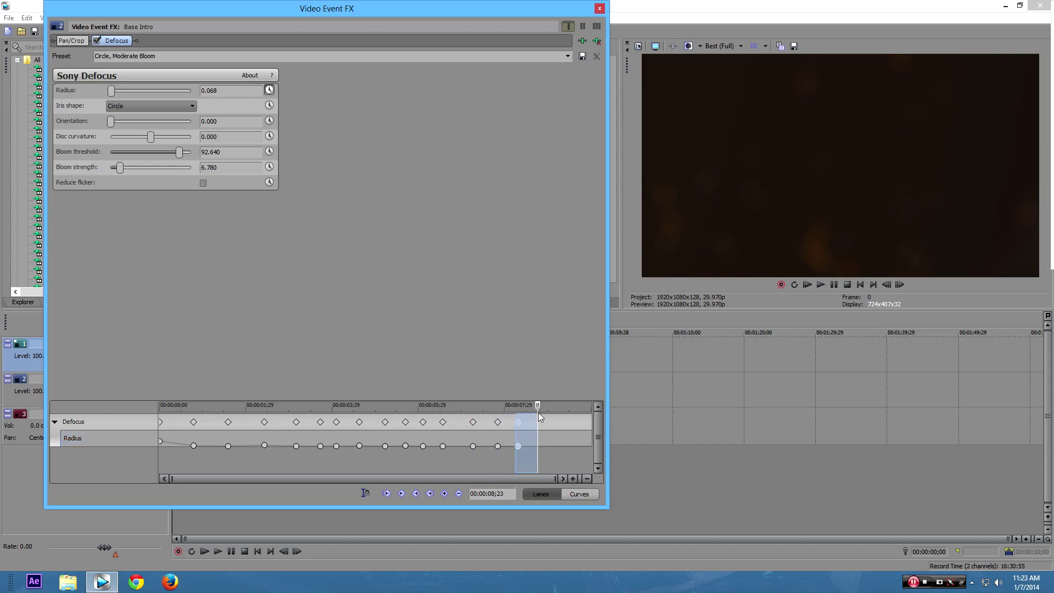
drag(107, 92, 102, 91)
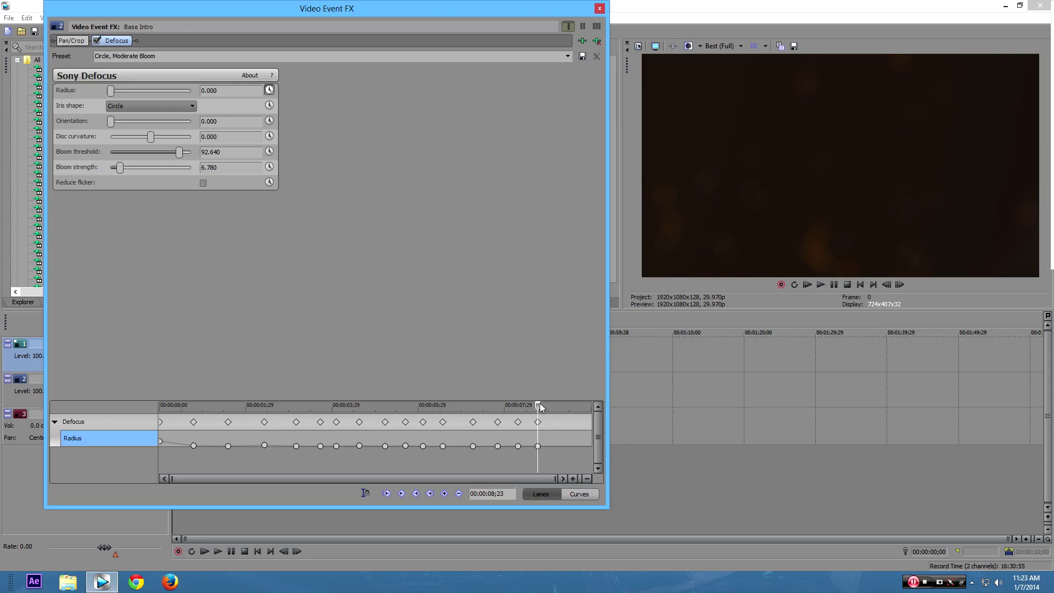
- Finish the Defocus animation with radius 0.680 just before 00:00:09;16, 0.476 at 00:00:09;16 and 0.000 at 00:00:09;22, and close the effects window
drag(539, 406, 564, 406)
drag(565, 405, 571, 407)
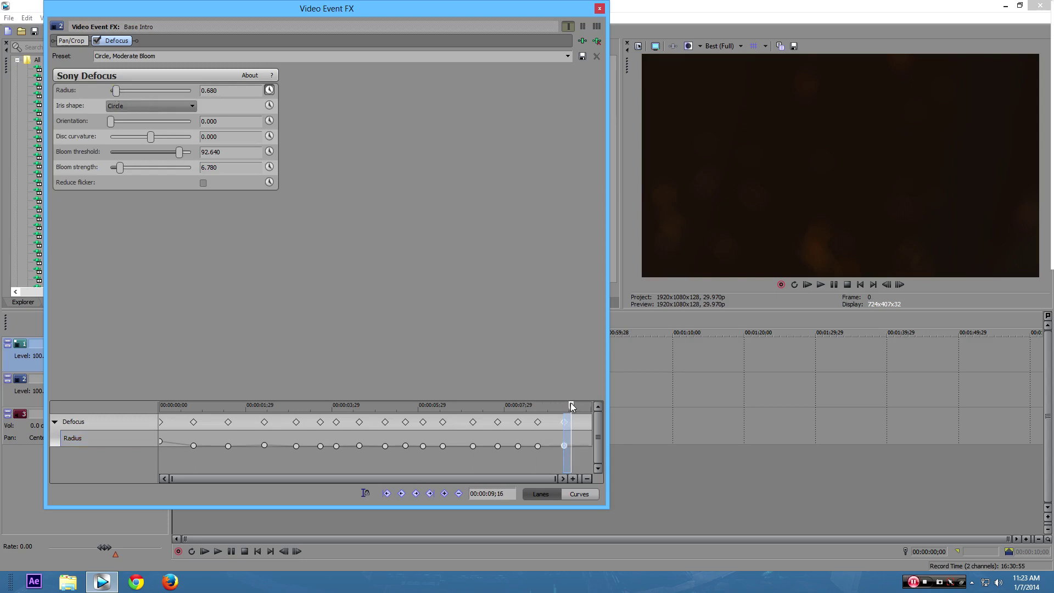
click(114, 89)
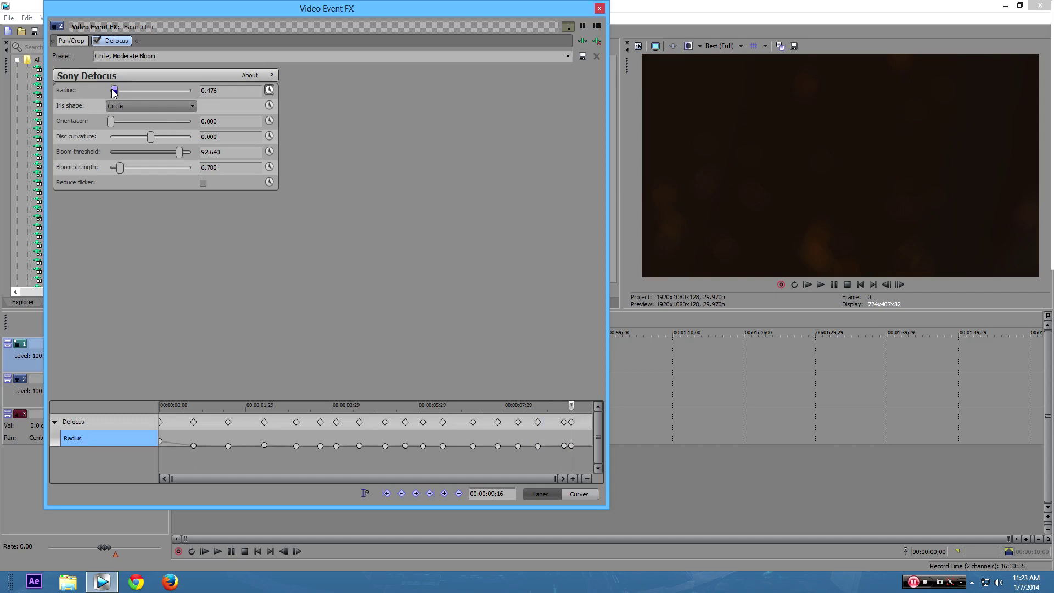
drag(572, 408, 580, 407)
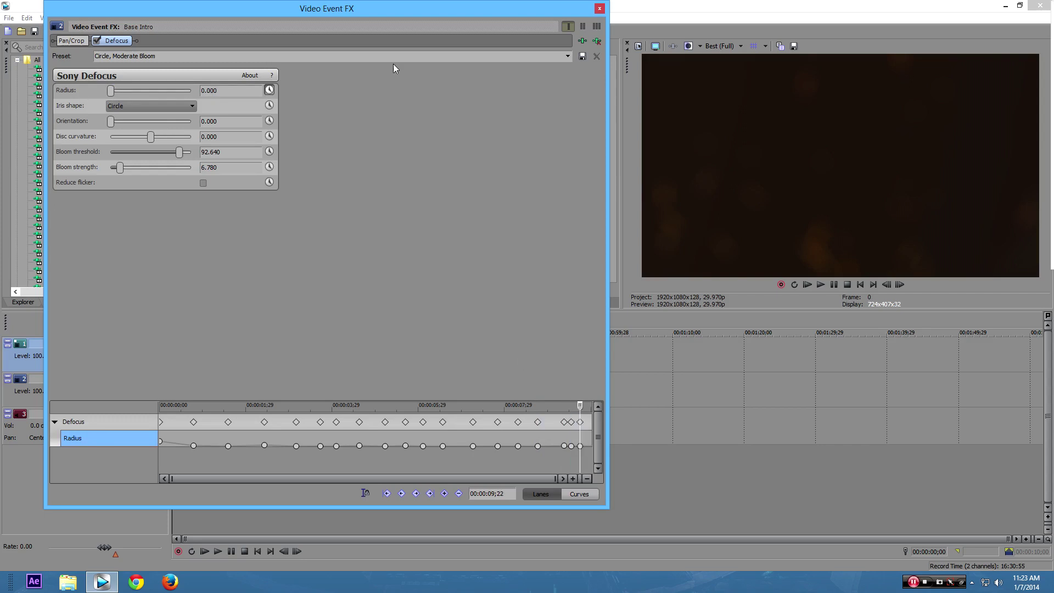
click(599, 9)
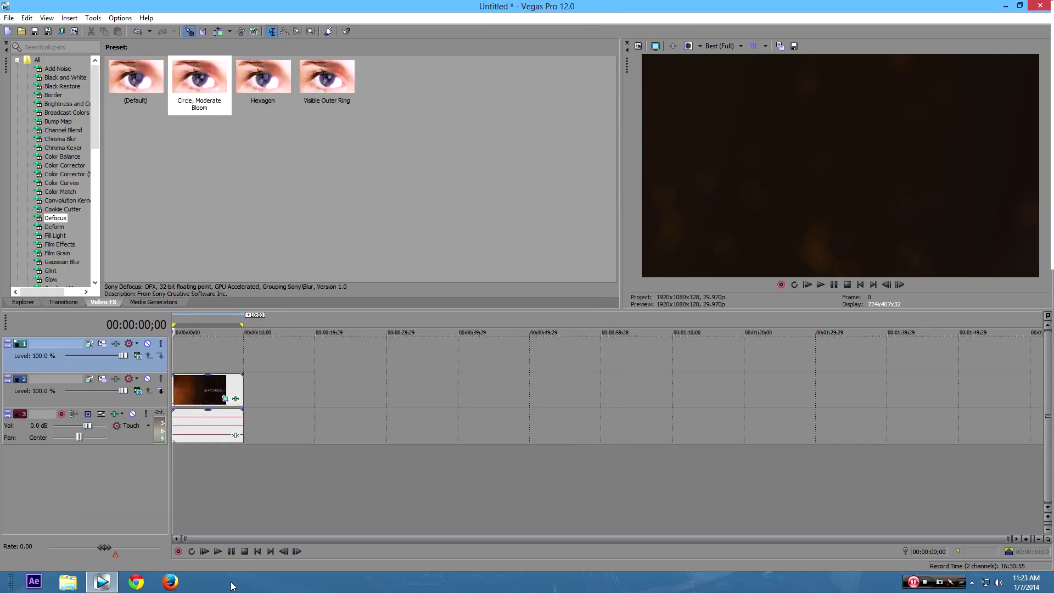
- Step through the intro frame by frame to 00:00:09;26 to check the animated Defocus on the title
click(299, 552)
drag(302, 554, 284, 551)
click(285, 551)
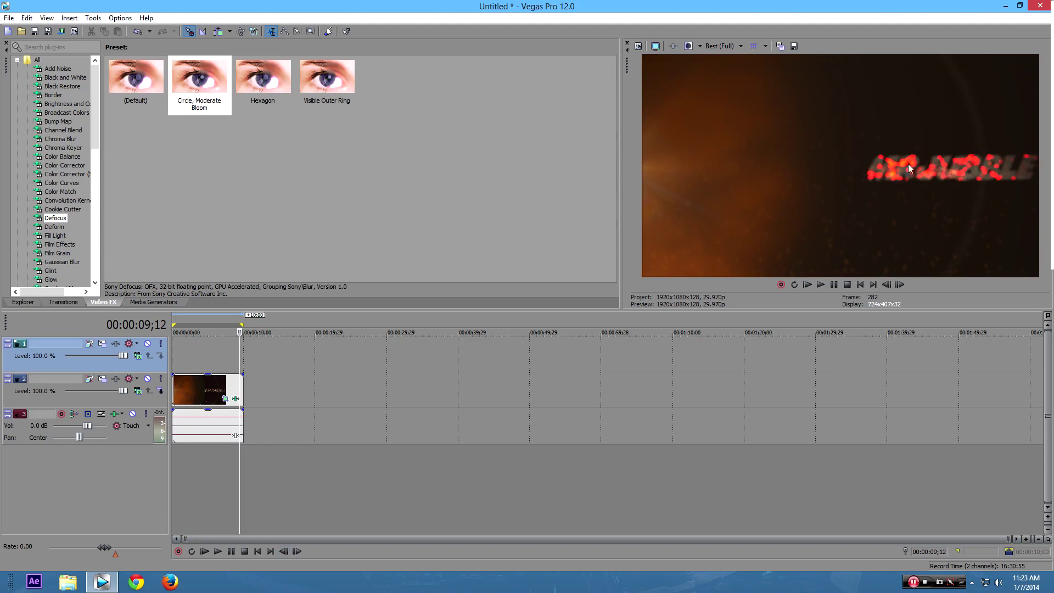
drag(297, 552, 297, 551)
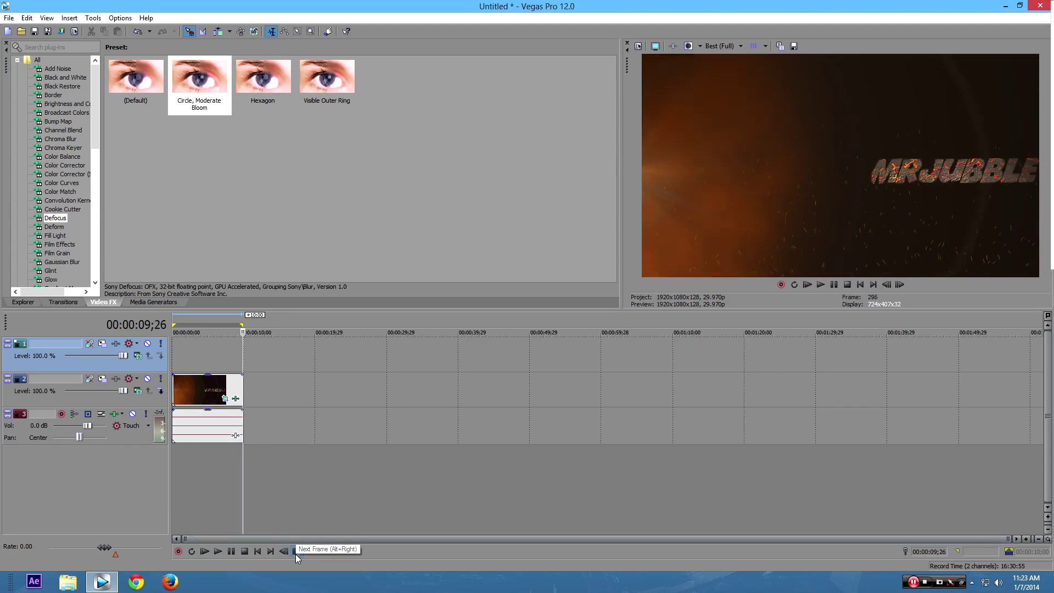